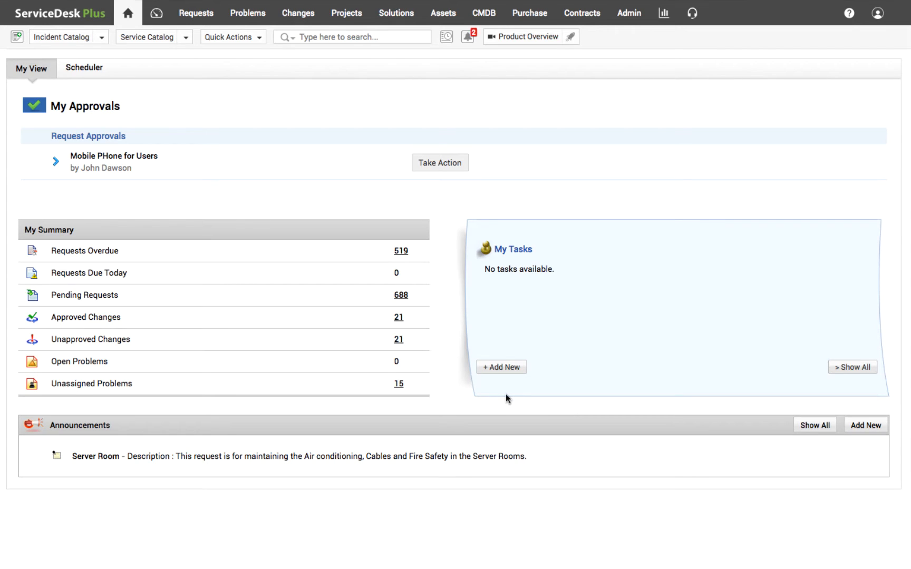
left_click(181, 37)
left_click(179, 37)
mouse_move(185, 108)
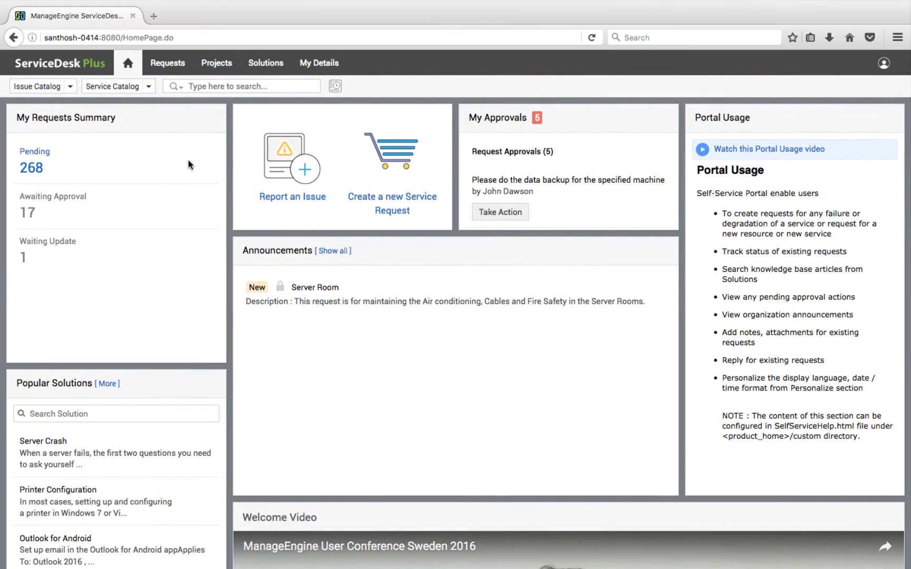
Step: Start a new Mobile Phone service request from the Communication category of the service catalog
left_click(142, 87)
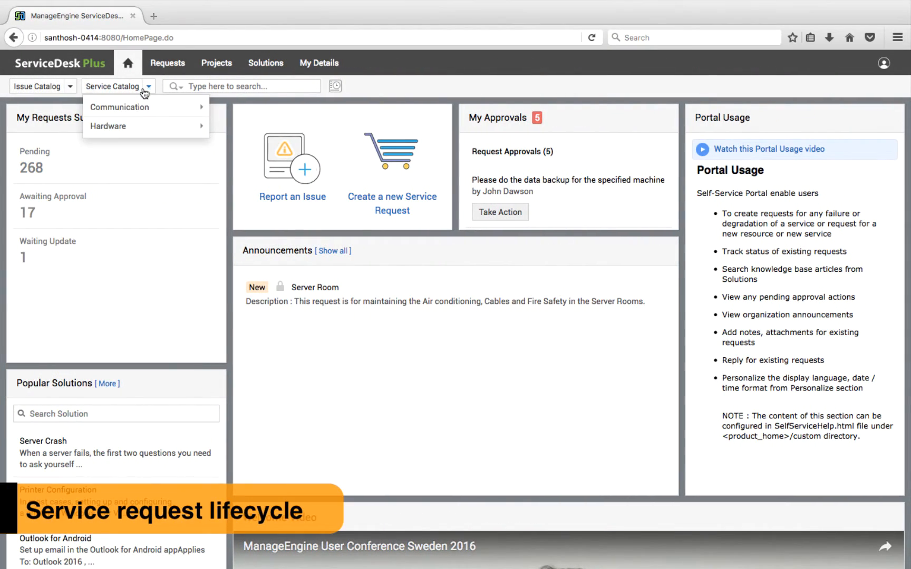
mouse_move(146, 107)
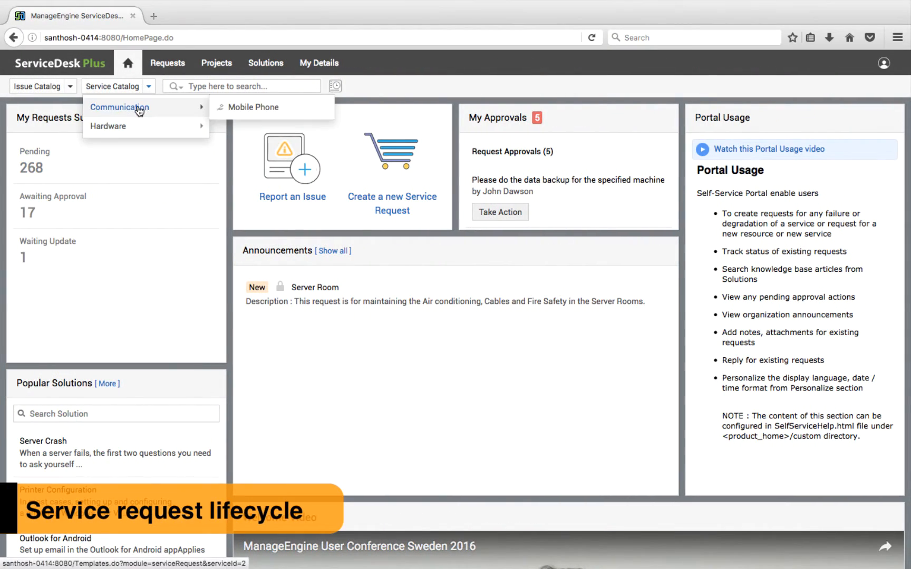
left_click(239, 109)
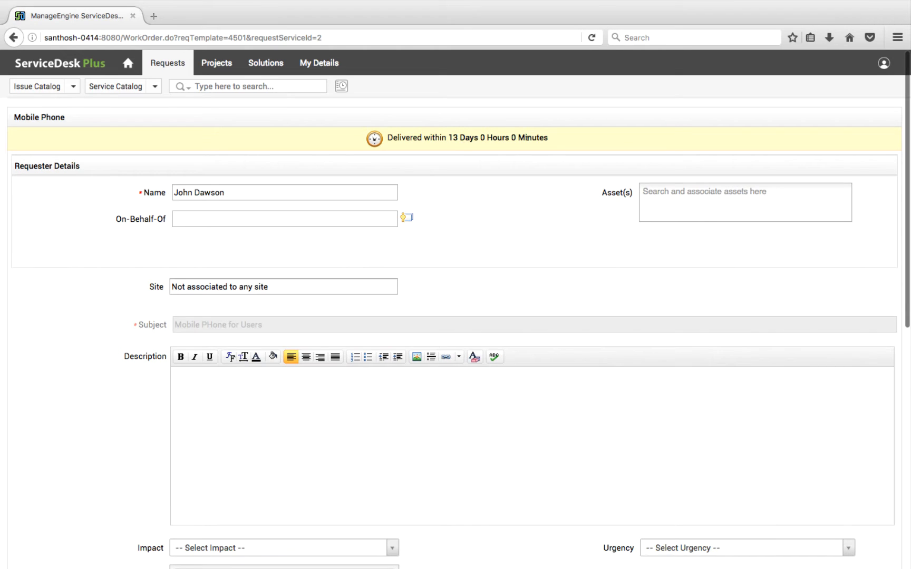
Step: In the request's phone details, set the request type to New and the phone model to iPhone
scroll(502, 248, "down", 5)
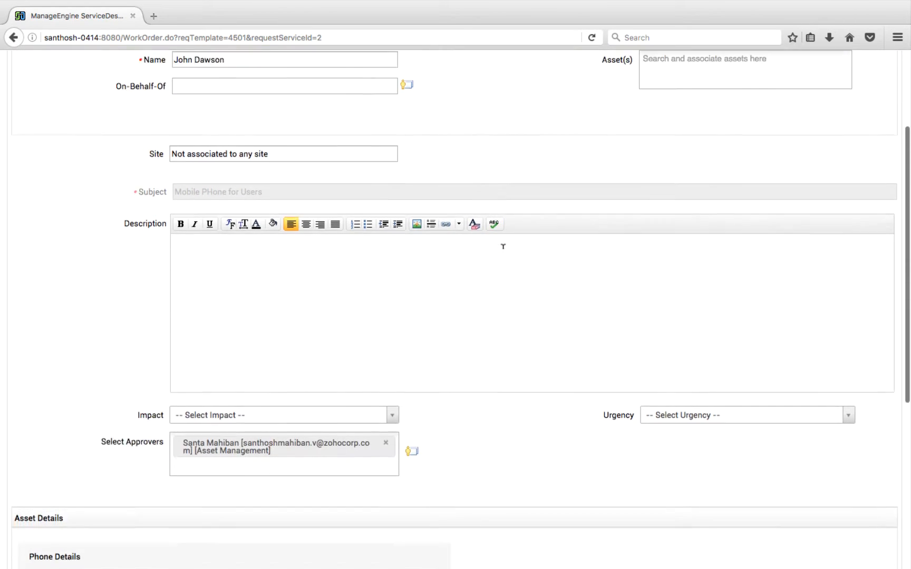
scroll(502, 246, "down", 3)
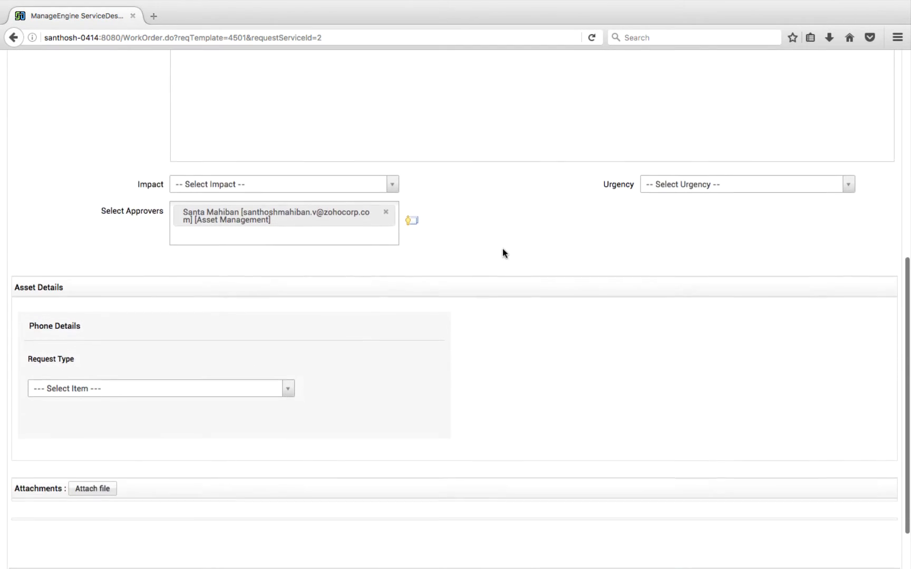
scroll(126, 342, "down", 1)
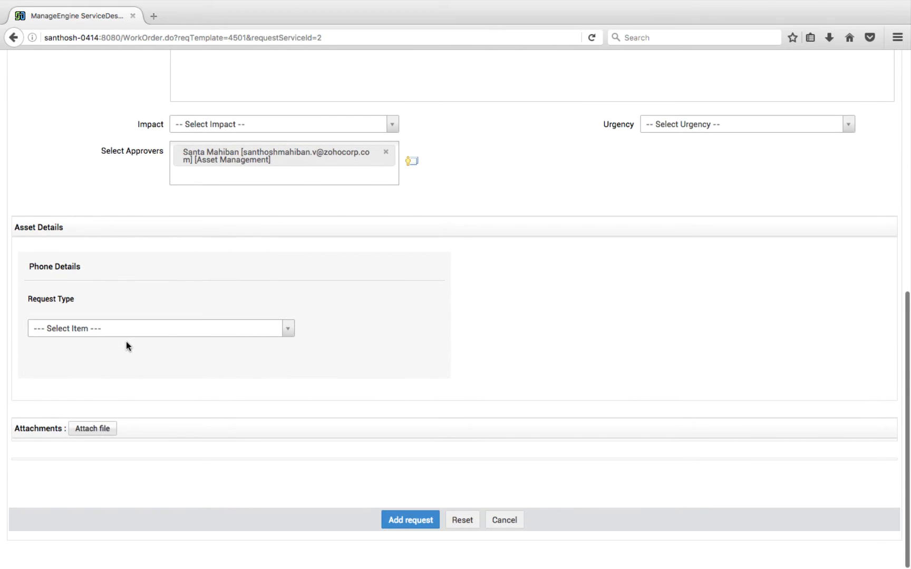
left_click(165, 326)
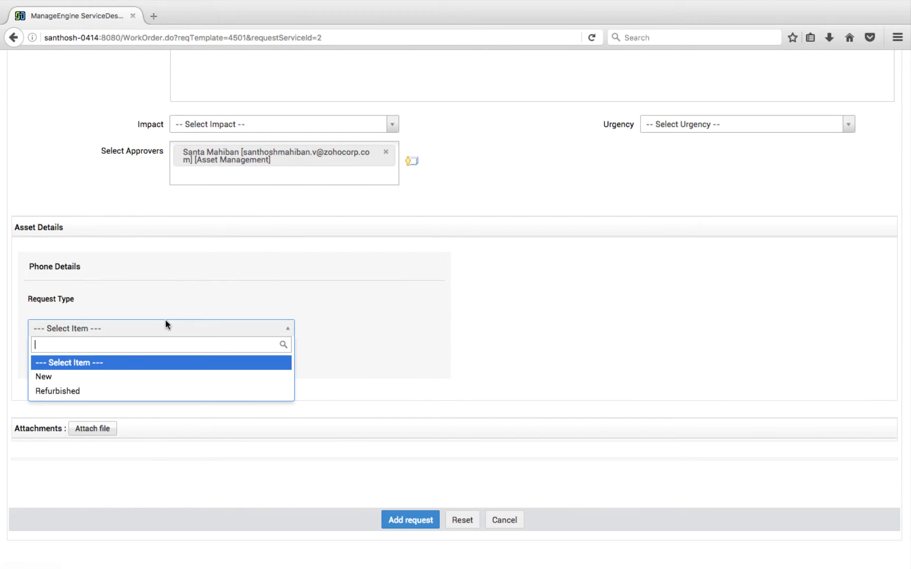
left_click(87, 377)
left_click(188, 395)
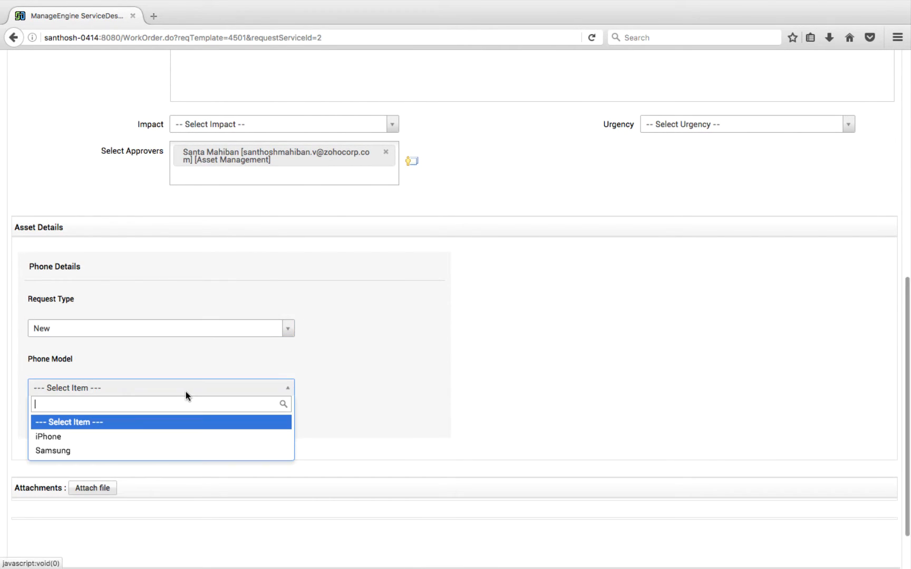
left_click(172, 435)
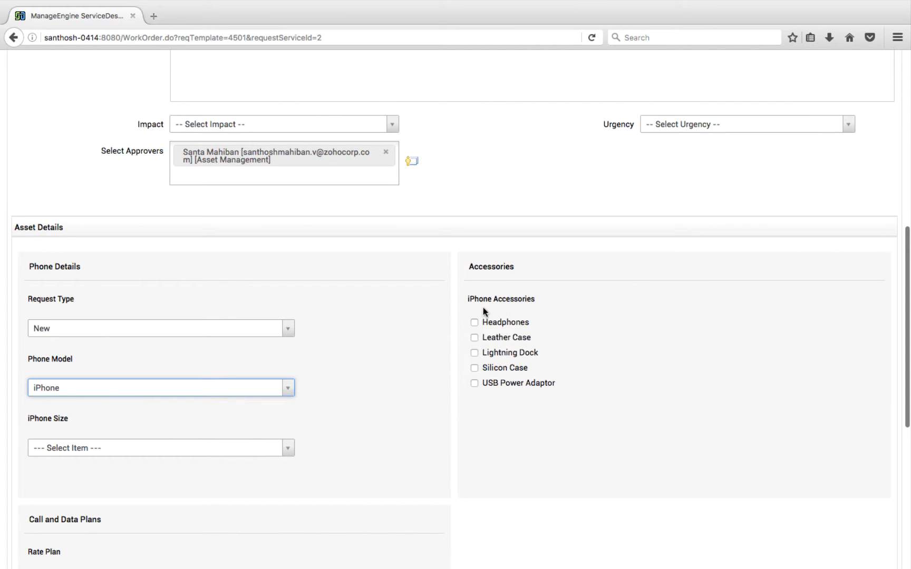
Step: Add Headphones, Leather Case and Lightning Dock as iPhone accessories for the request
left_click(474, 323)
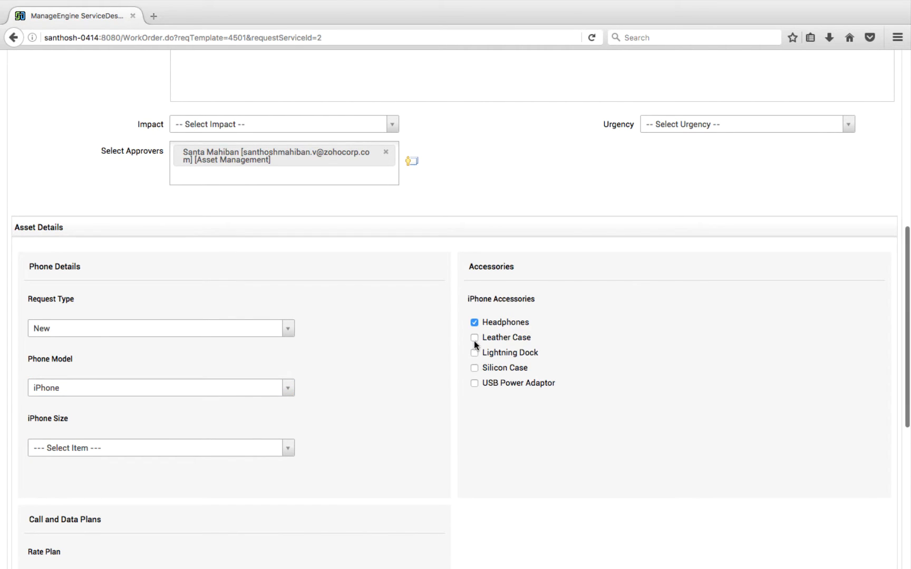
left_click(474, 338)
left_click(474, 352)
Step: Choose the Local rate plan at $8.99/mo and submit the mobile phone request
scroll(360, 430, "down", 5)
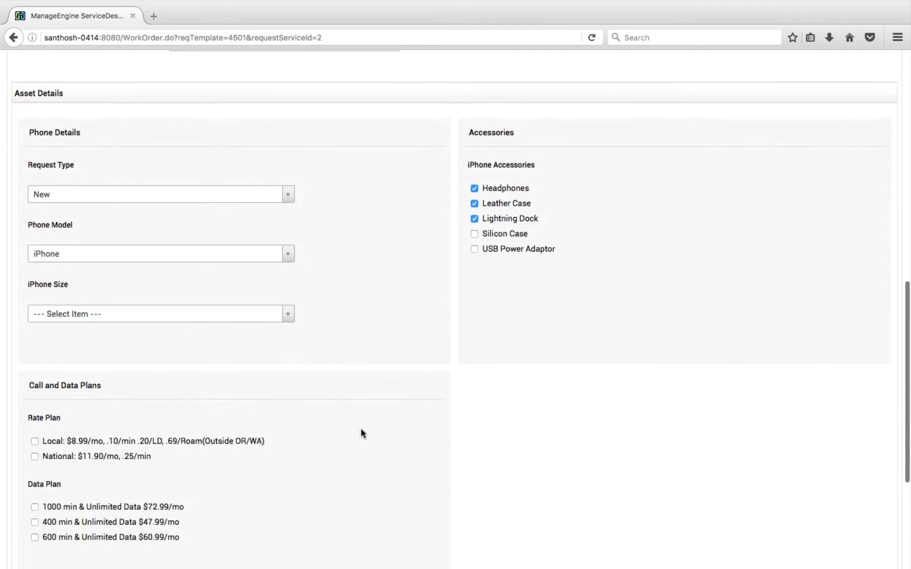
scroll(361, 429, "down", 8)
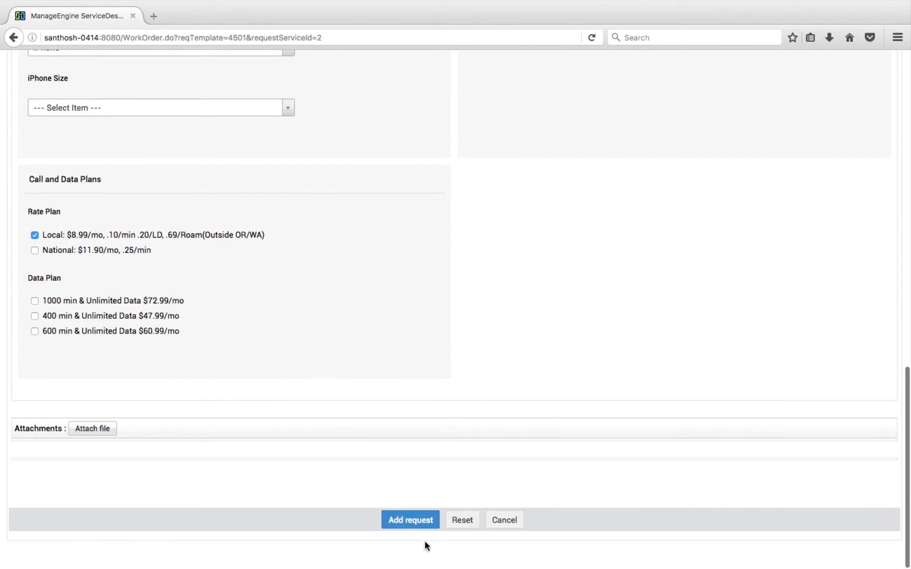
left_click(413, 520)
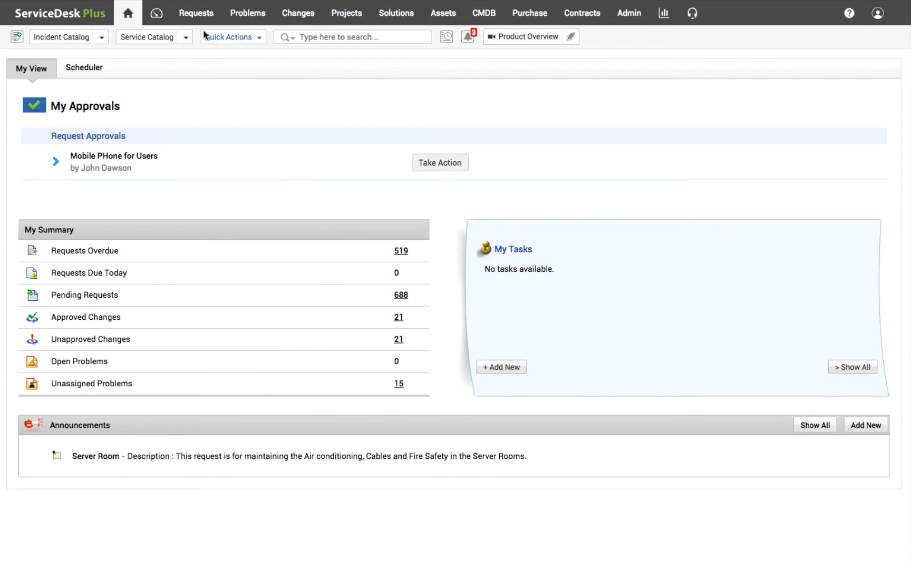
Step: Open the newest "Mobile PHone for Users" request and show its approval details
left_click(190, 14)
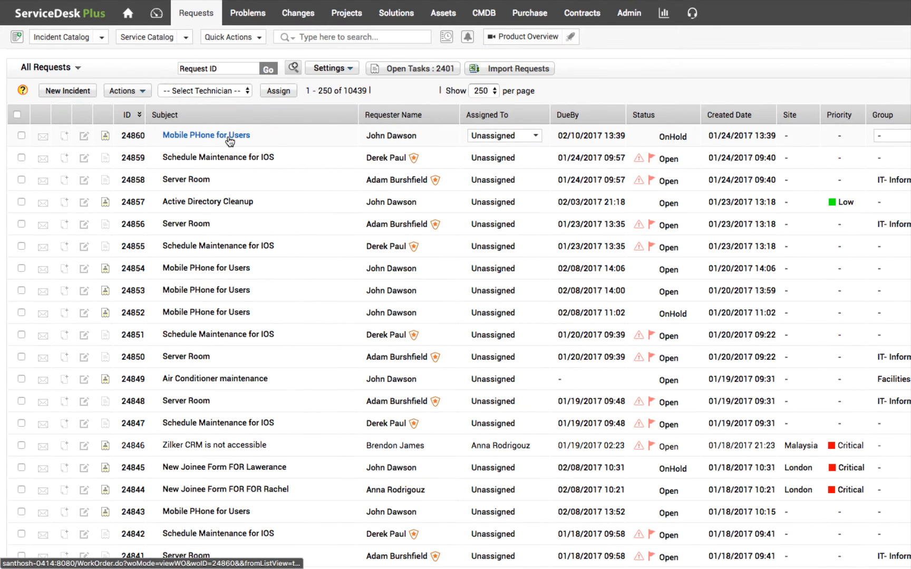
left_click(242, 136)
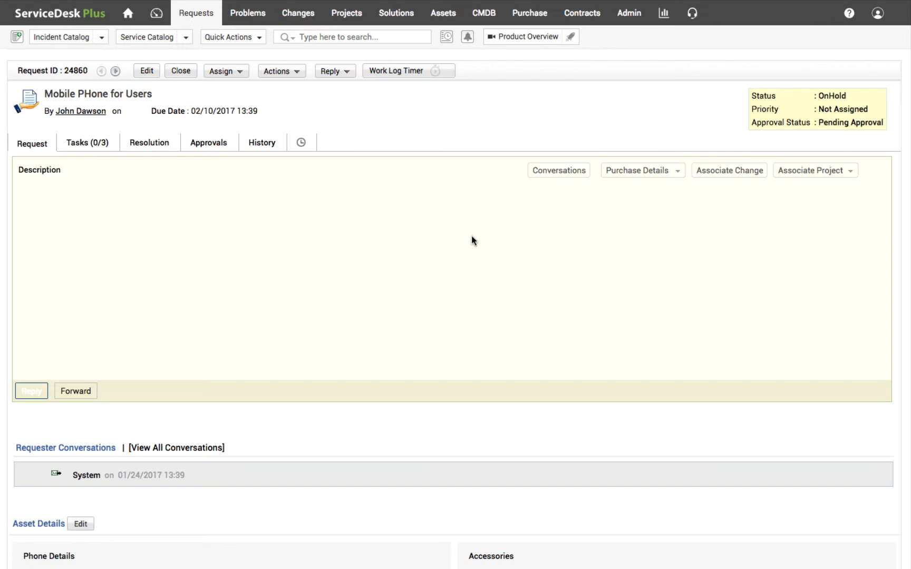
left_click(218, 143)
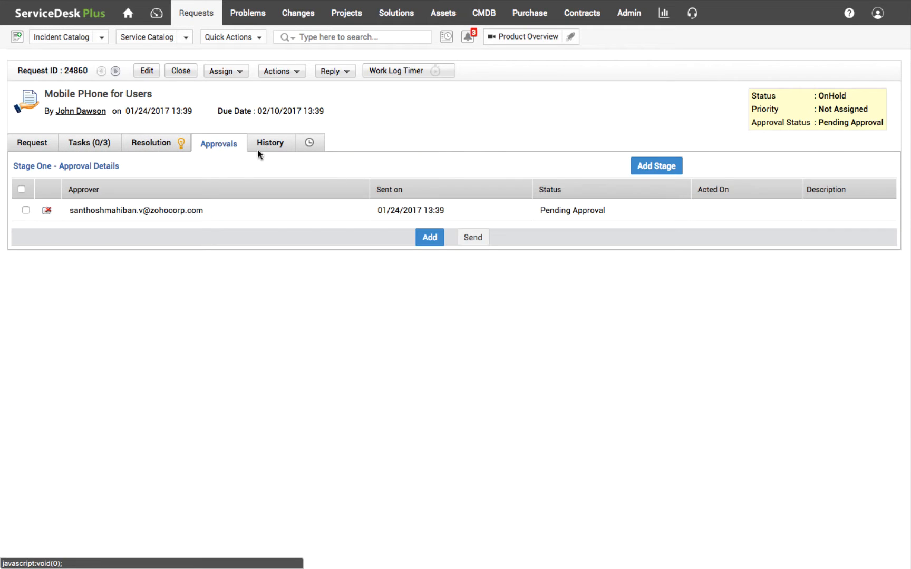
Step: Approve the pending Stage One approval of the mobile phone request and display the request's tasks
left_click(548, 211)
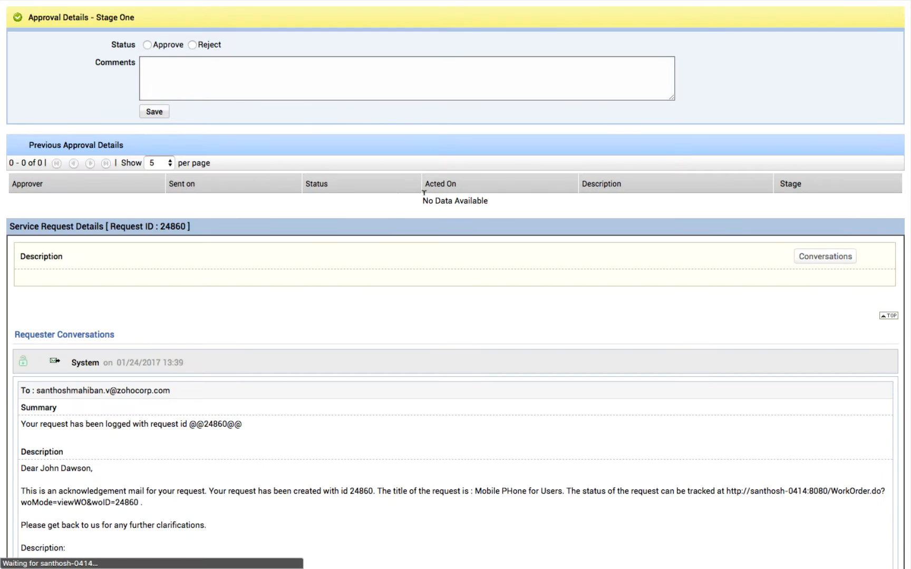
left_click(153, 112)
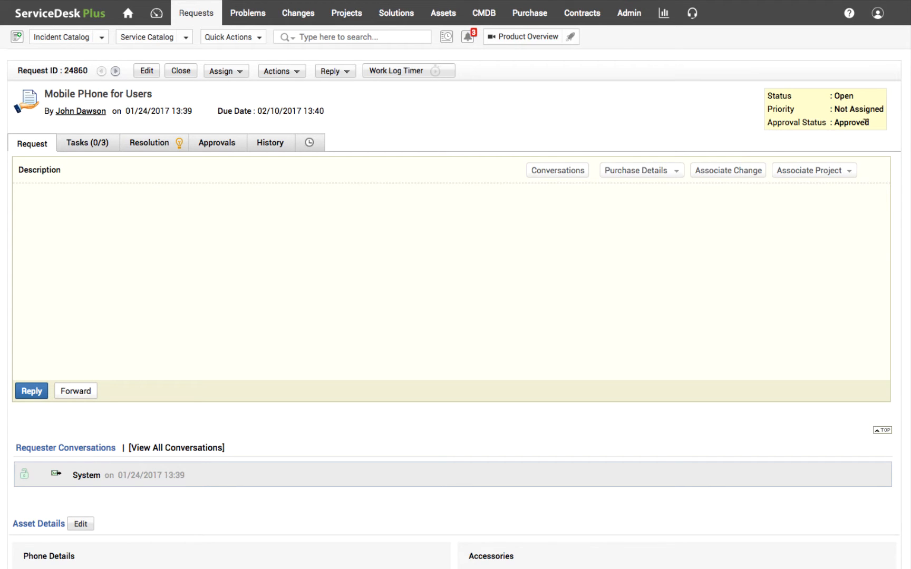
left_click(79, 143)
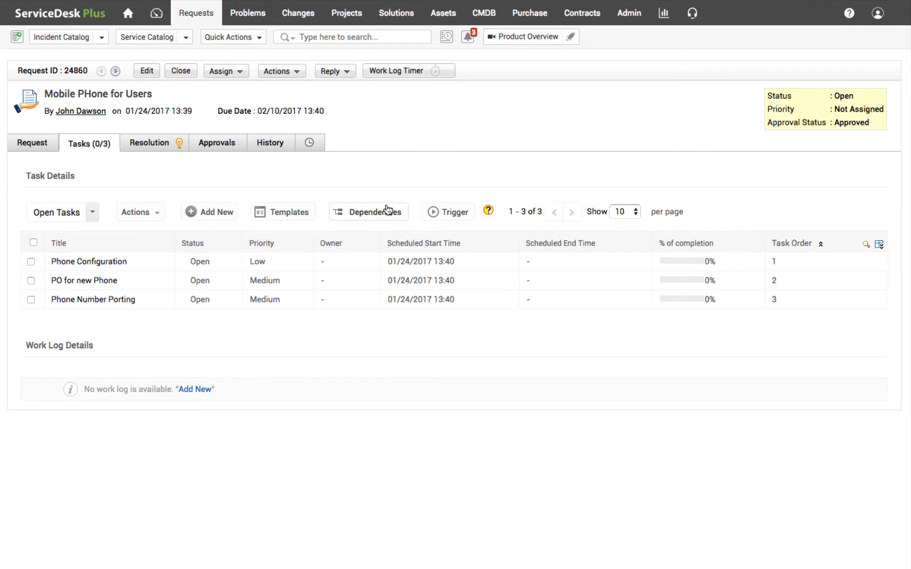
Step: Open the Service Catalog configuration in the admin settings
left_click(633, 16)
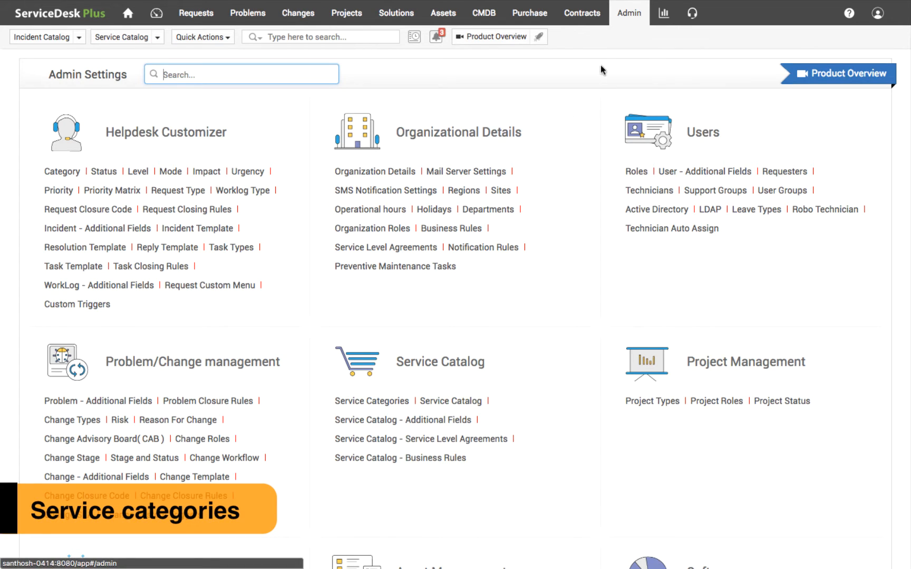
left_click(441, 403)
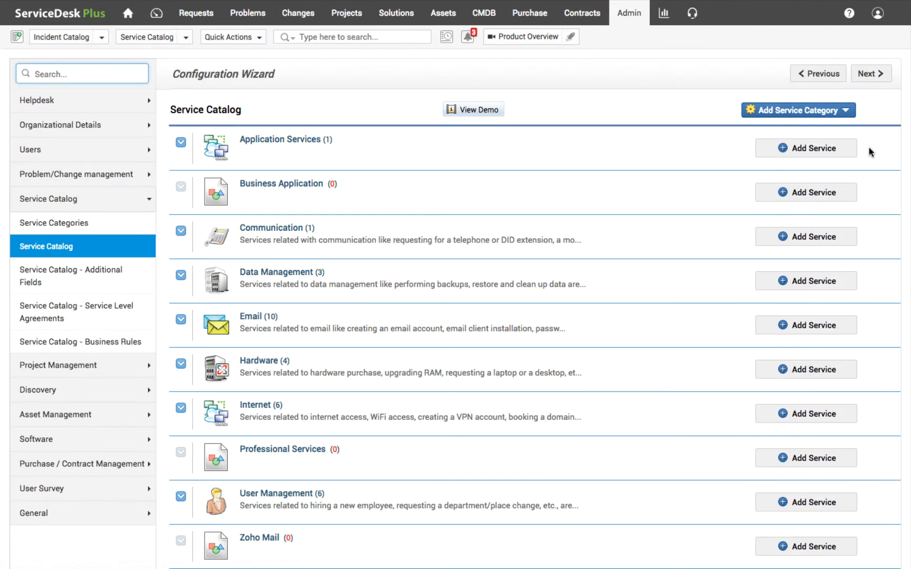
left_click(845, 113)
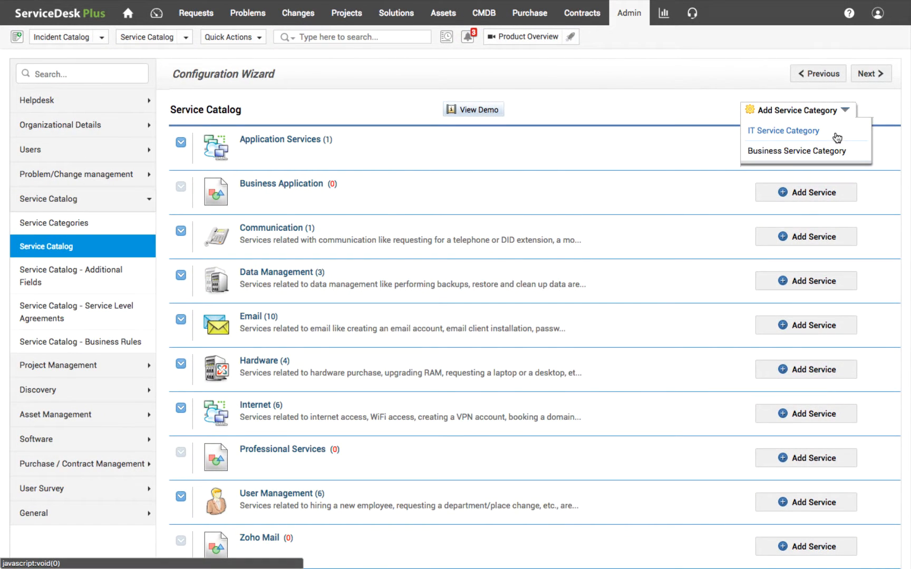
left_click(836, 136)
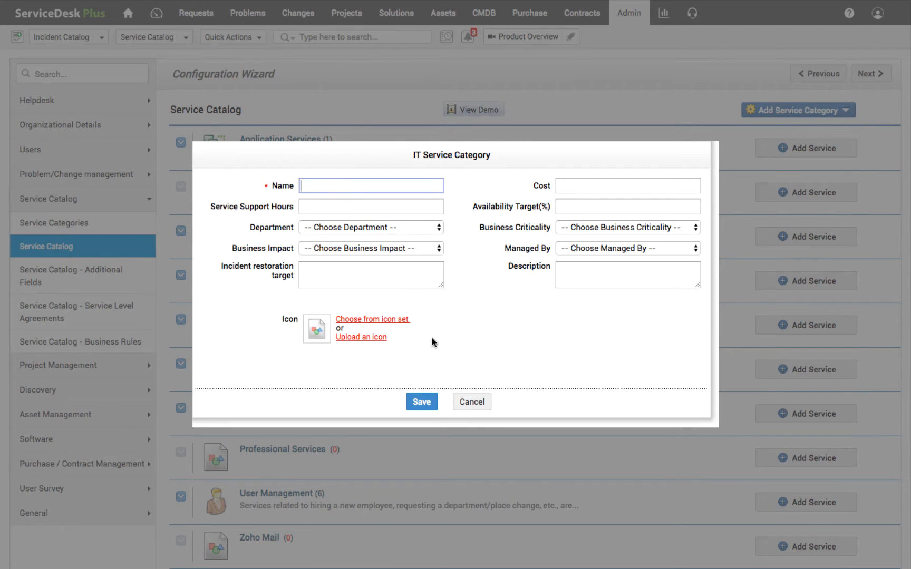
left_click(467, 404)
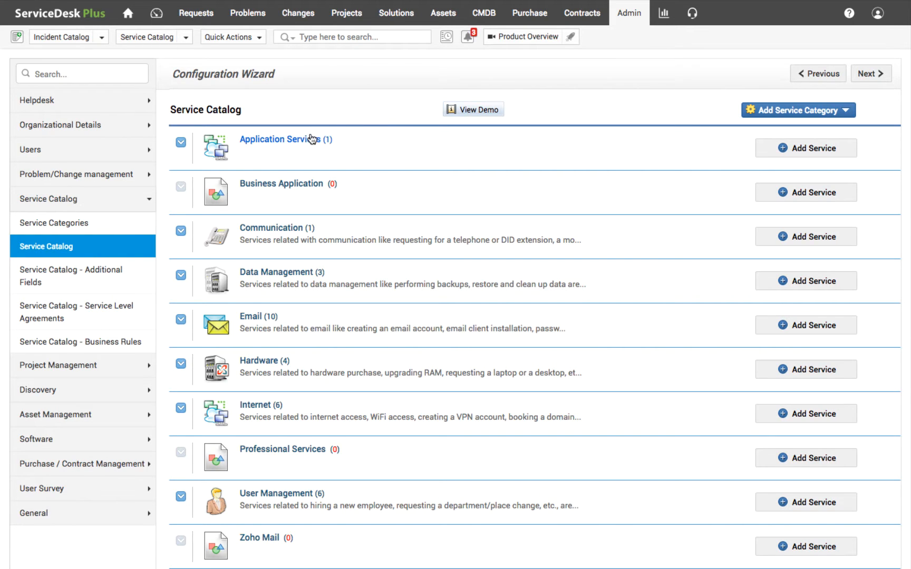
Step: Switch to the browser tab with the CMDB and examine the relationship map of the Application Services business service
scroll(296, 425, "down", 3)
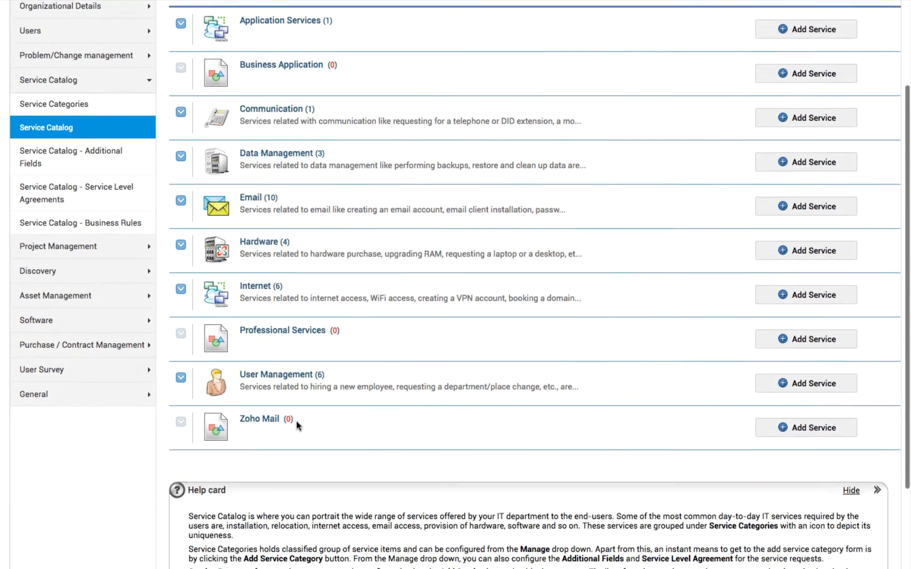
scroll(297, 421, "up", 5)
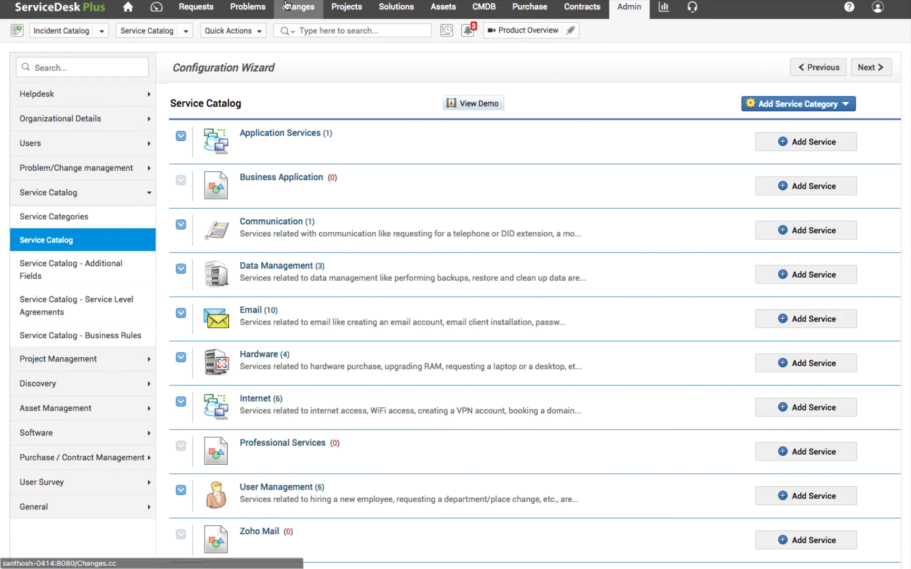
mouse_move(283, 5)
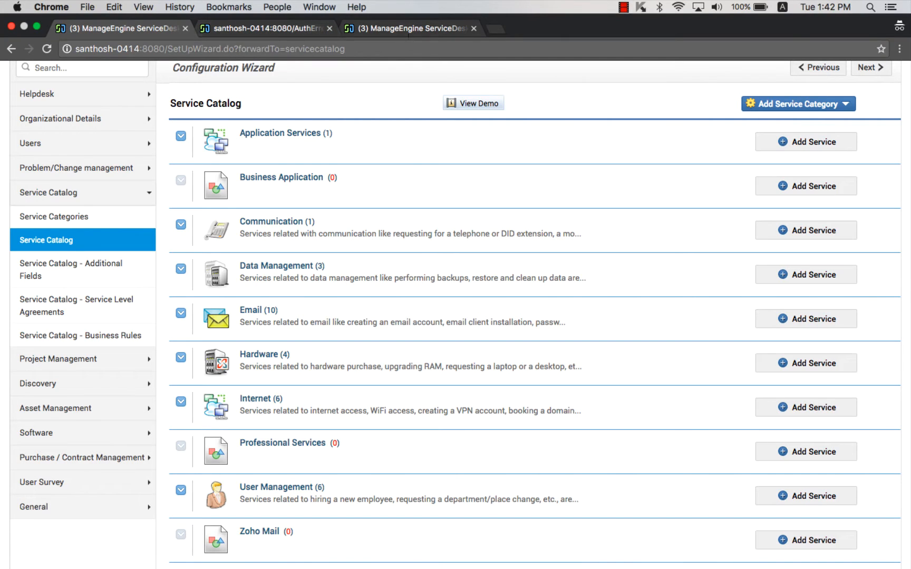
left_click(406, 28)
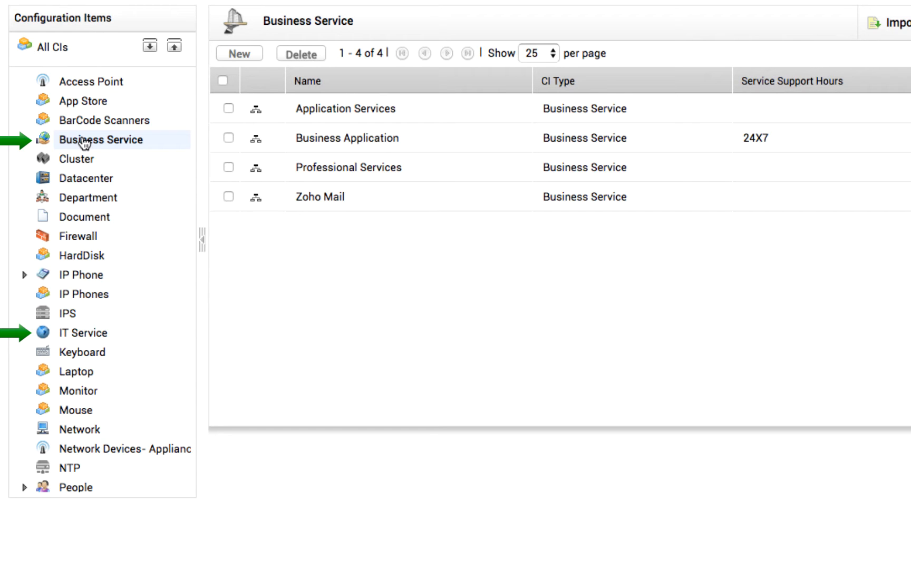
left_click(259, 116)
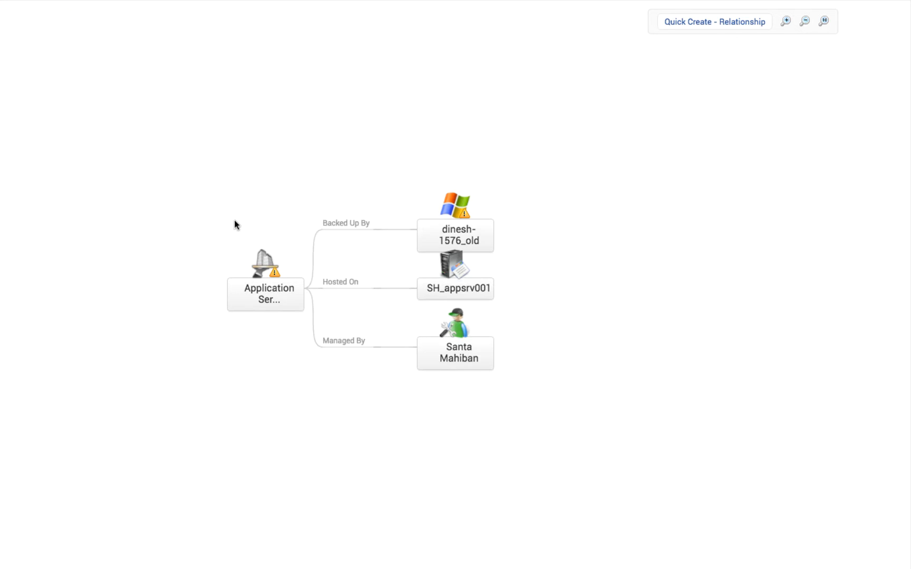
mouse_move(256, 298)
mouse_move(477, 204)
mouse_move(468, 357)
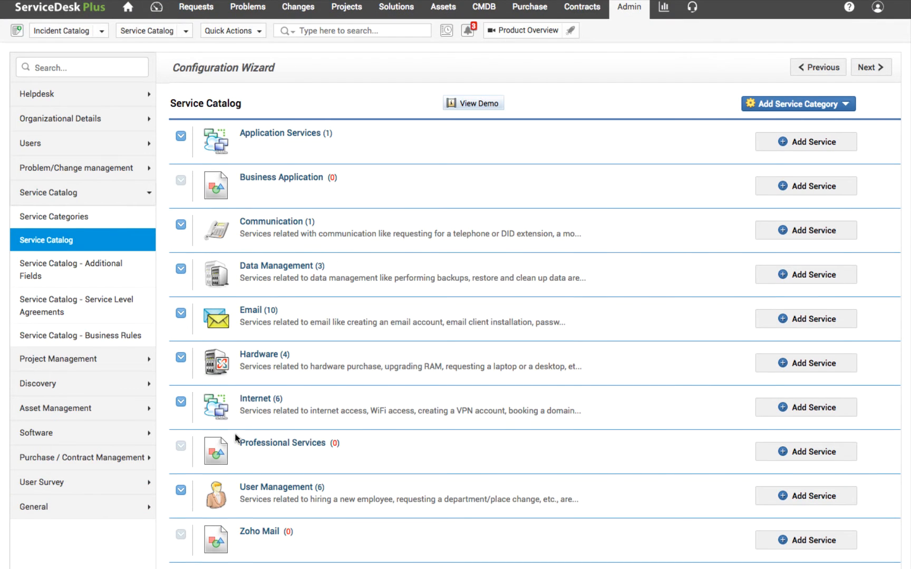
Step: Expand the User Management category in the service catalog and open its New Hire Form template for editing
scroll(235, 437, "down", 3)
left_click(181, 422)
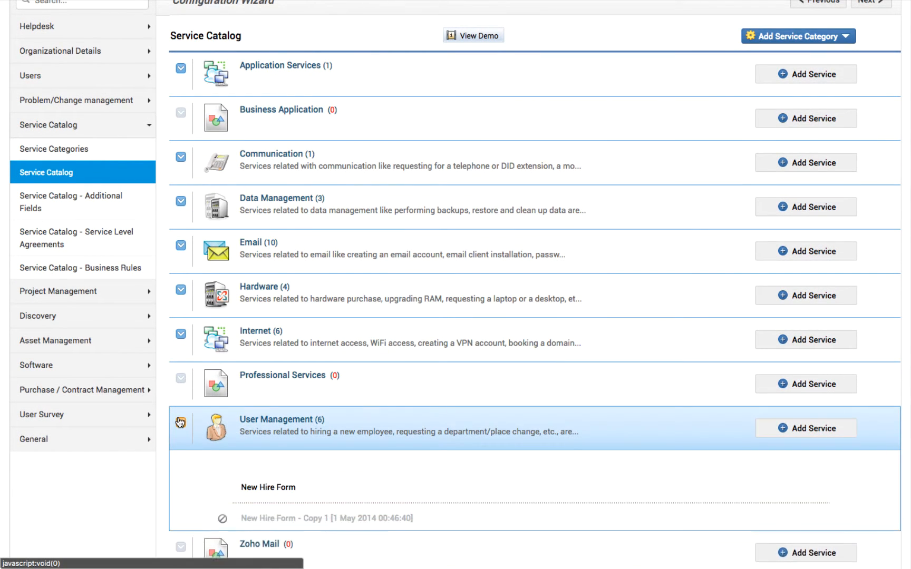
scroll(271, 472, "down", 1)
left_click(207, 479)
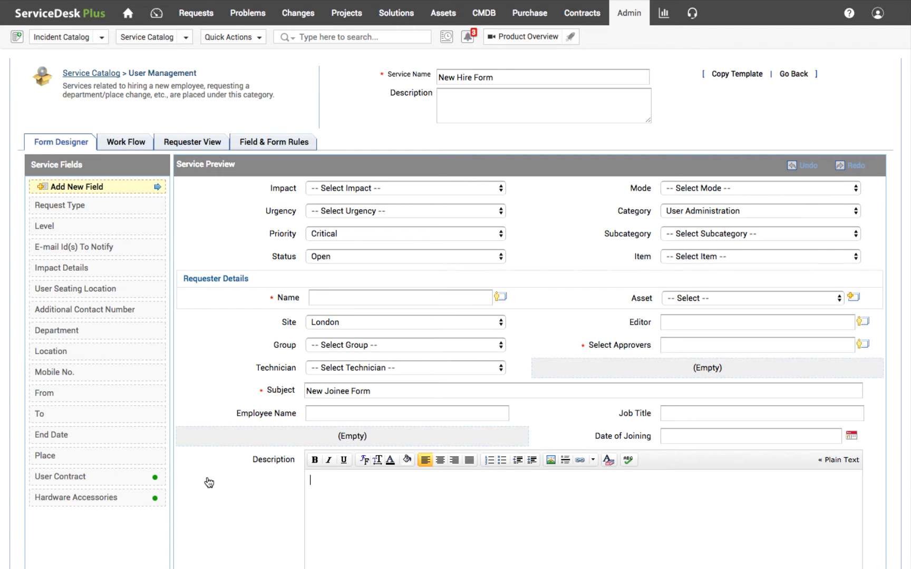
Step: Examine the New Hire Form template's workflow settings and open its requester view
left_click(117, 143)
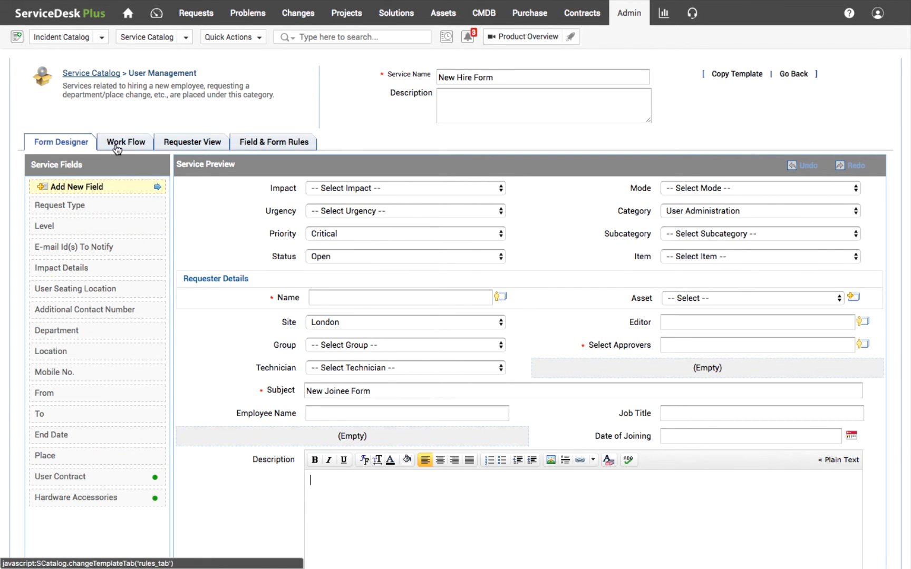
left_click(194, 150)
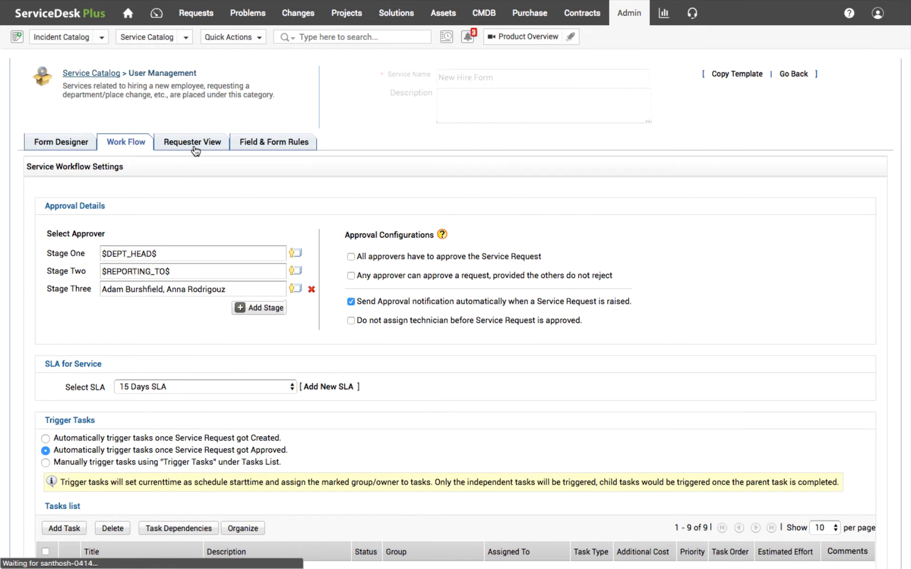
Step: View the New Hire Form template's field and form rules, and examine the fields laid out in its form designer
left_click(300, 148)
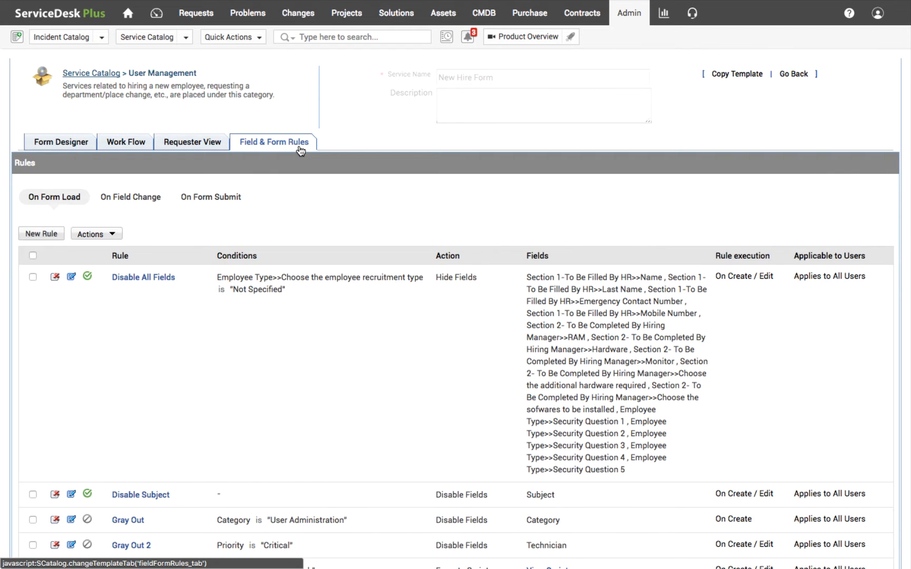
left_click(78, 144)
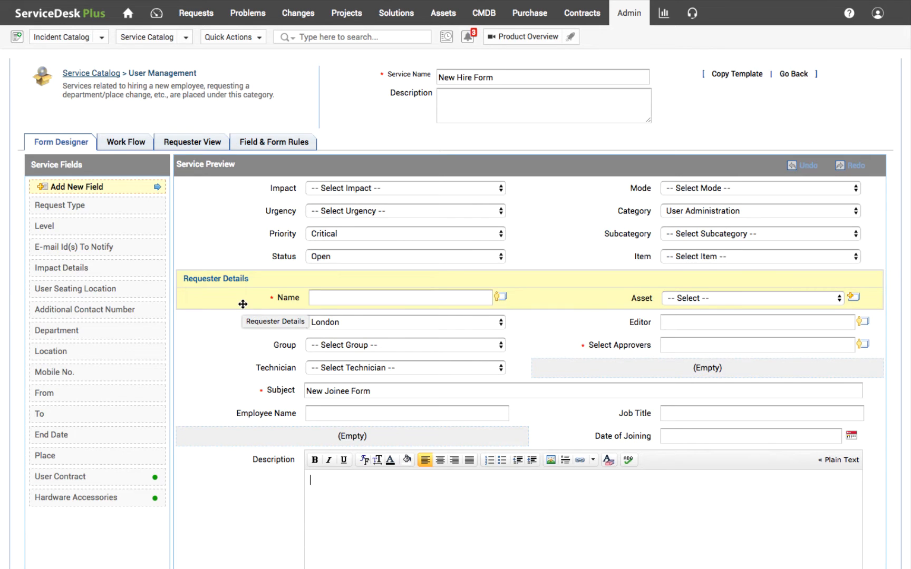
scroll(247, 324, "down", 1)
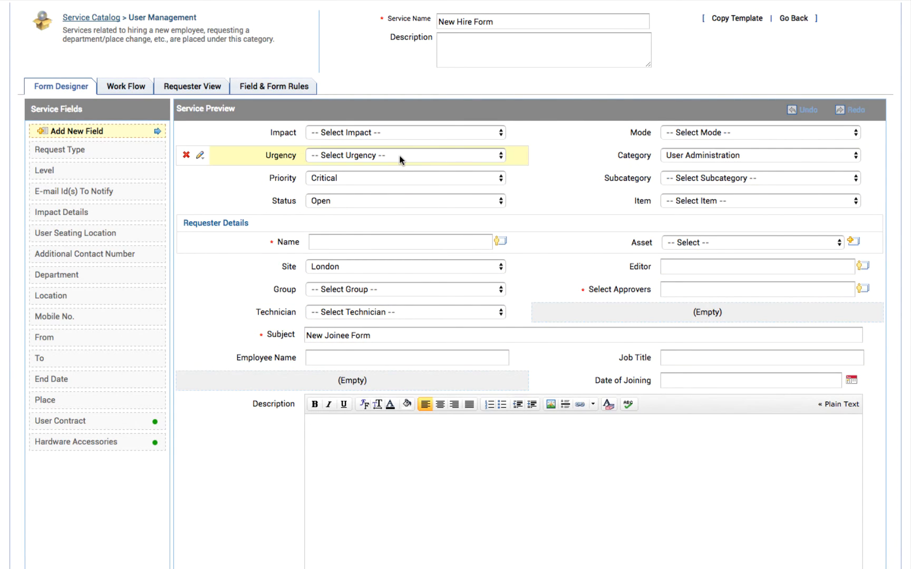
scroll(362, 291, "down", 3)
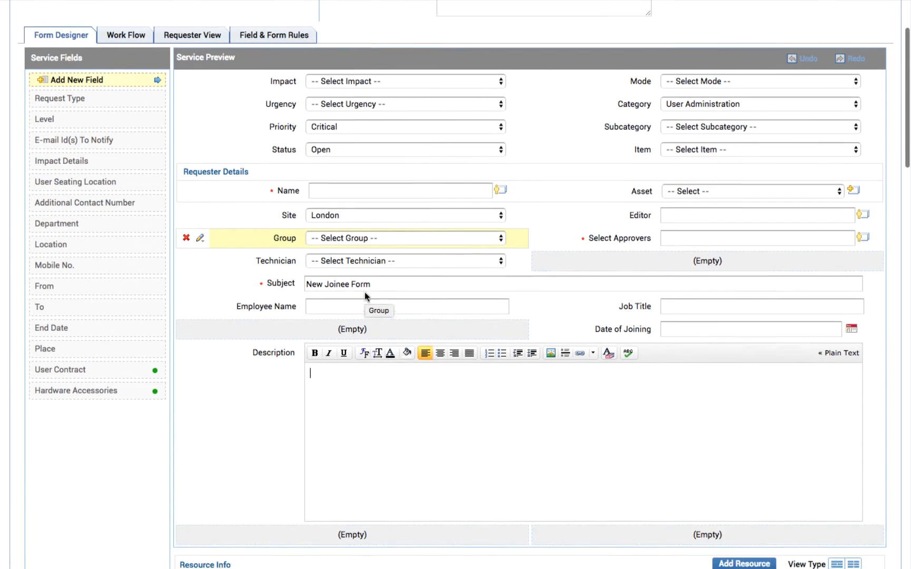
scroll(364, 290, "up", 3)
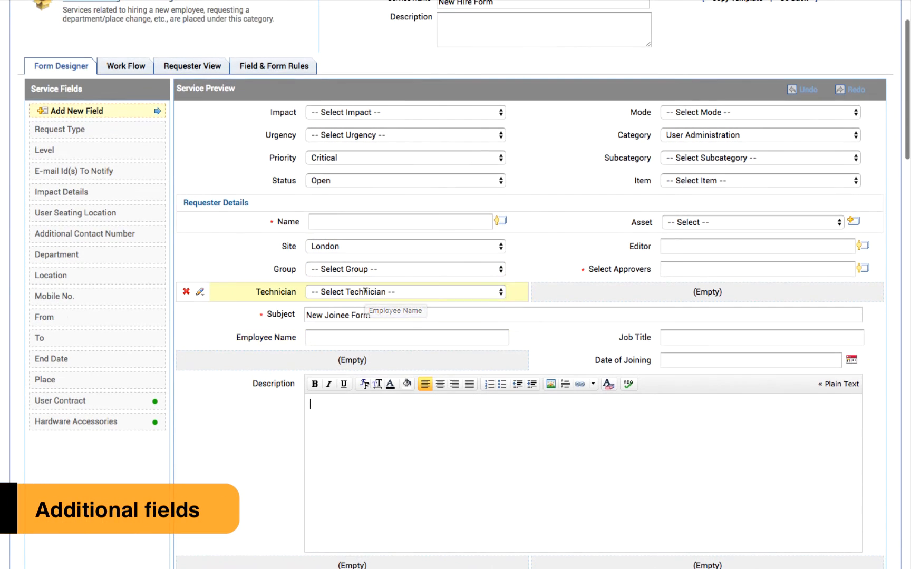
scroll(367, 297, "up", 2)
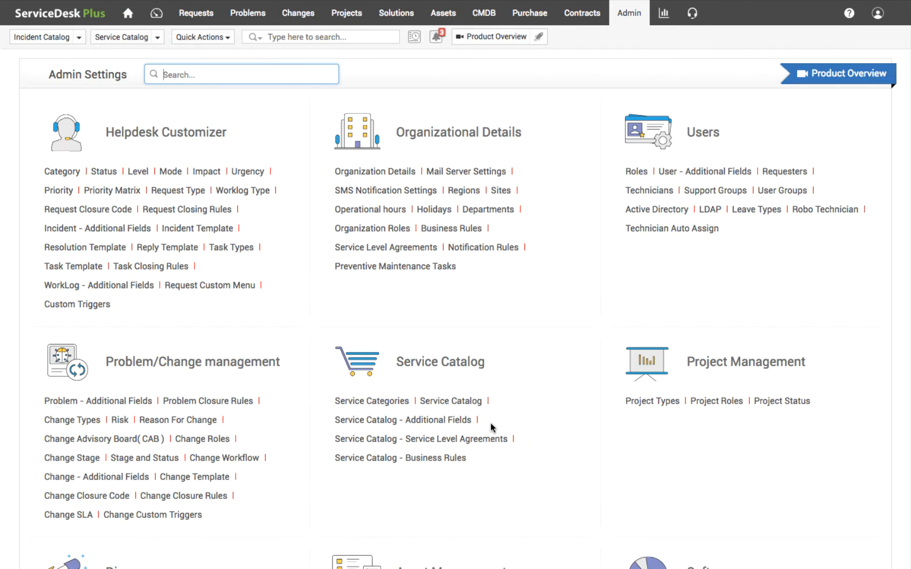
Step: Open the service catalog's additional fields settings and show the text fields for the Application Services category
left_click(457, 421)
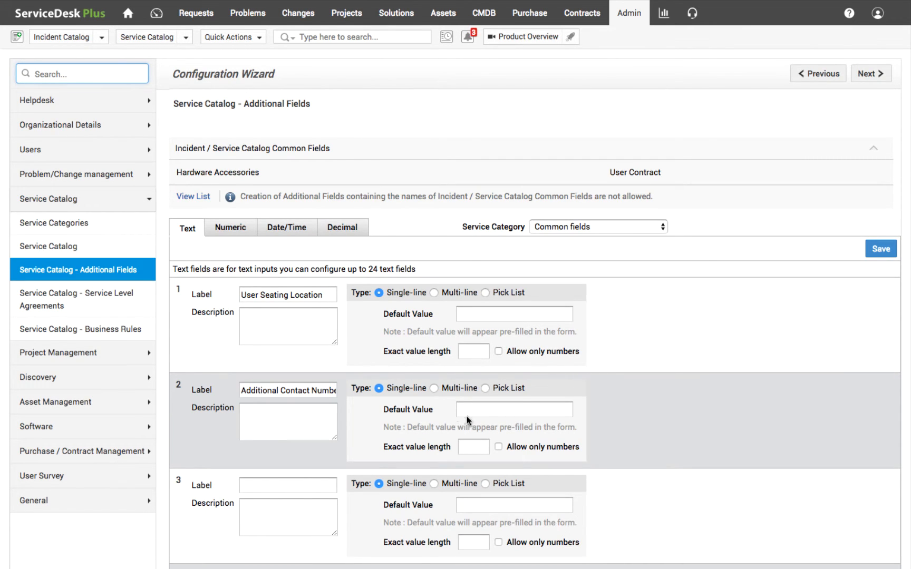
left_click(639, 228)
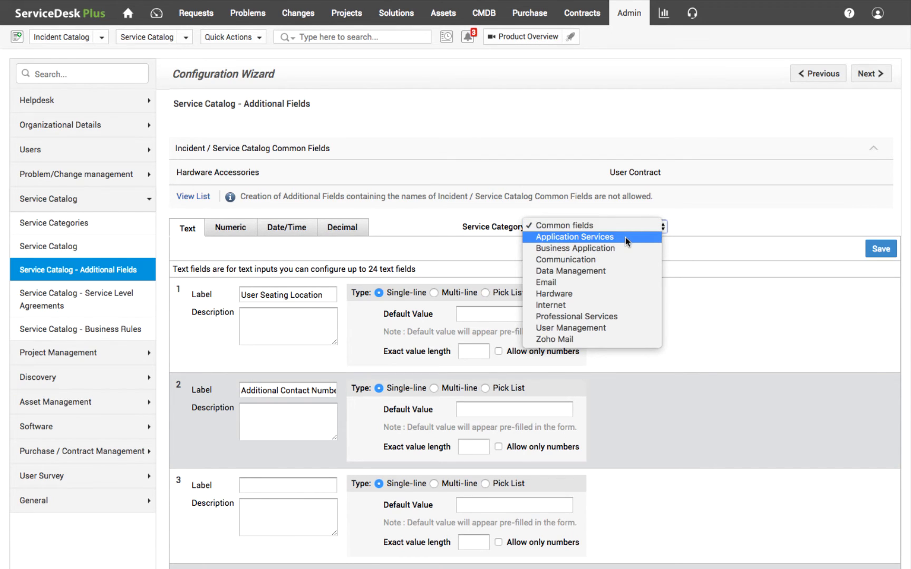
left_click(626, 237)
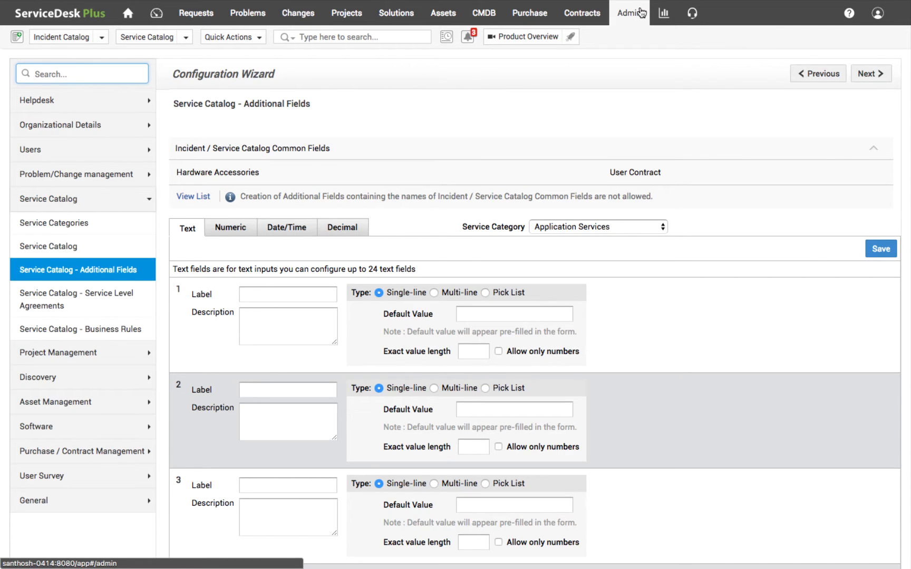
Step: Return to the admin settings, open the incident additional fields configuration and bring up the form for adding a field
left_click(640, 13)
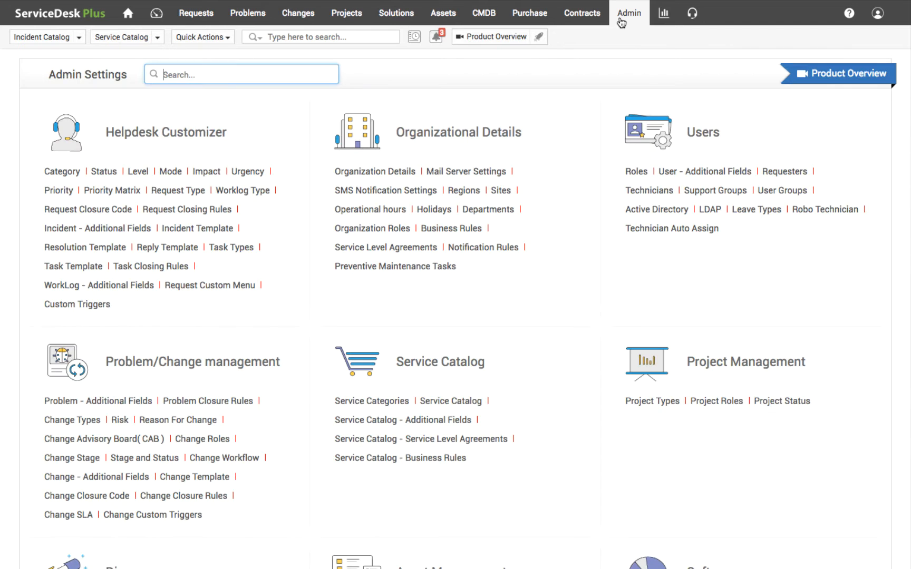
left_click(135, 229)
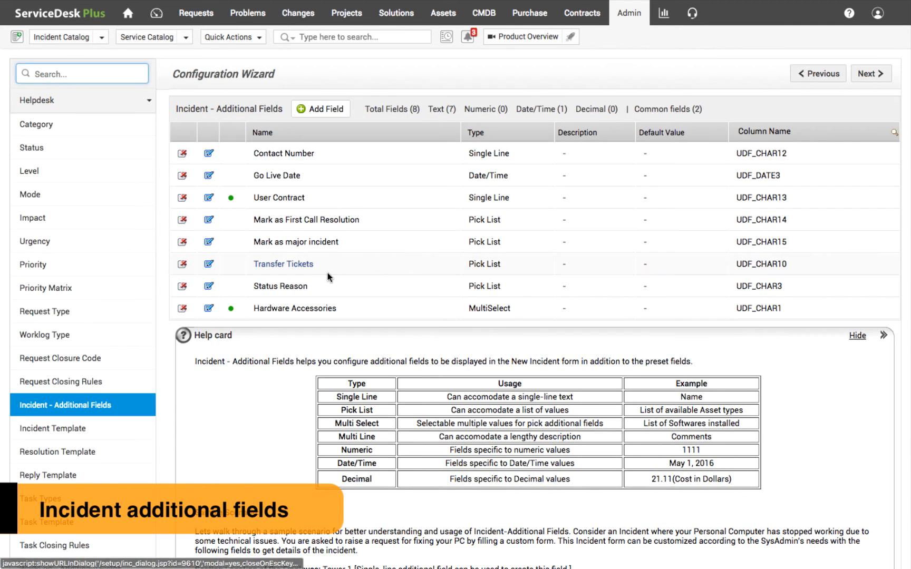
left_click(310, 111)
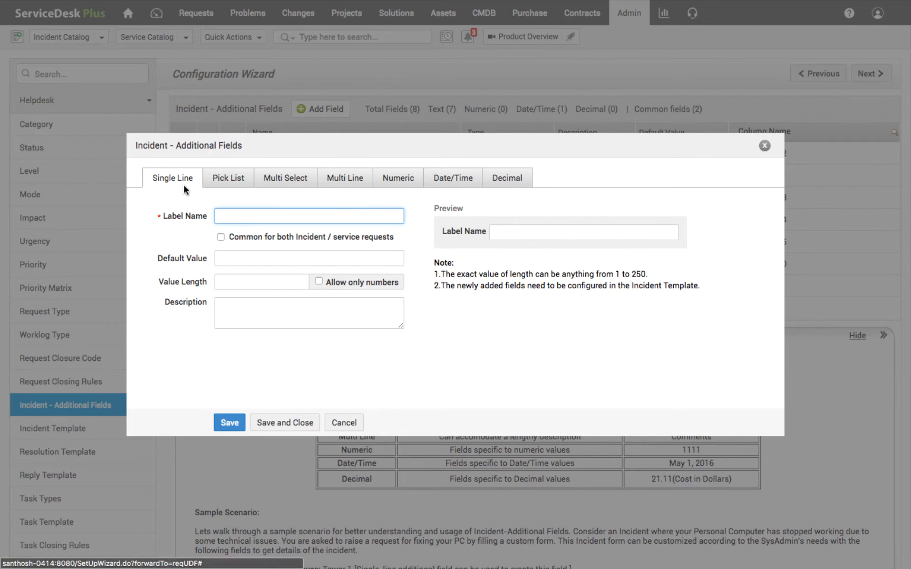
Step: Review the Pick List through Decimal field types, try the option shared by incident and service requests, and close the form without saving
left_click(221, 184)
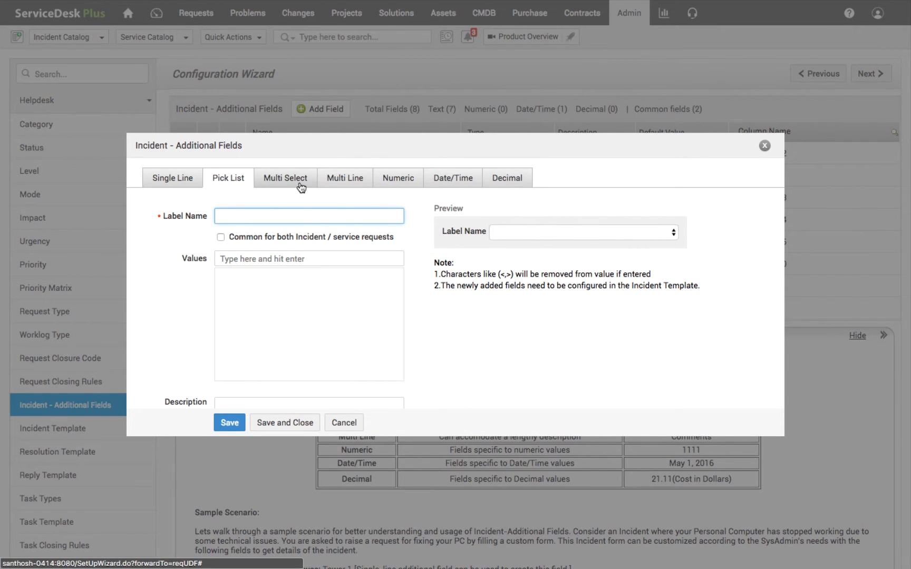
left_click(300, 183)
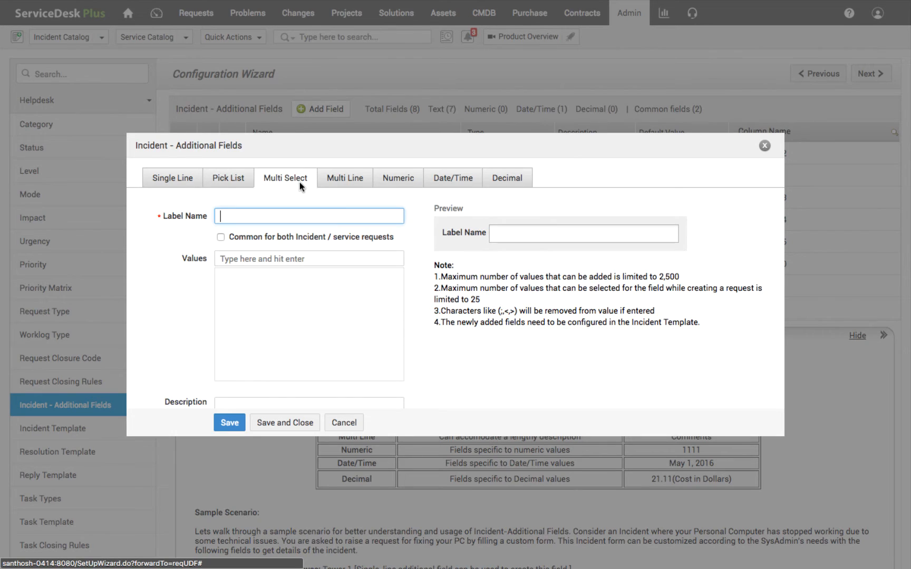
left_click(348, 183)
left_click(401, 185)
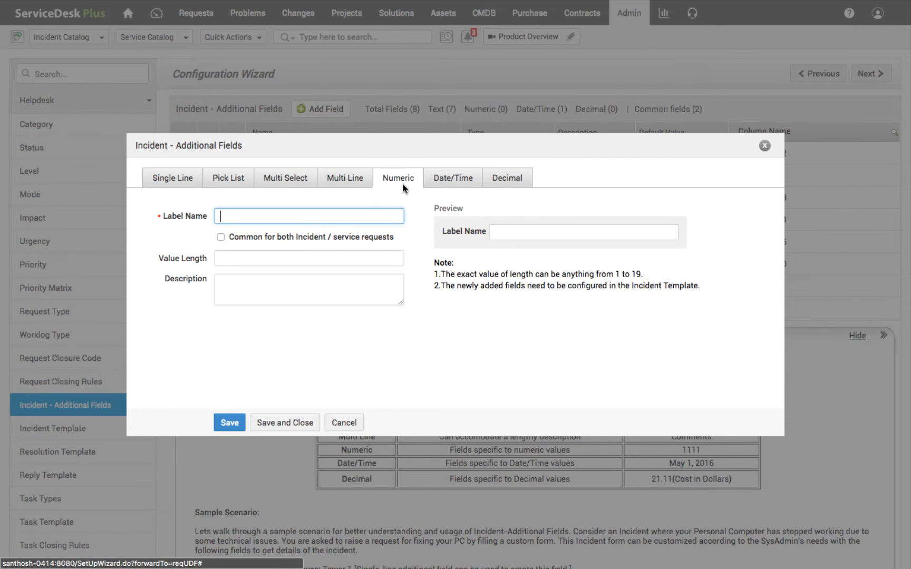
left_click(472, 182)
left_click(512, 179)
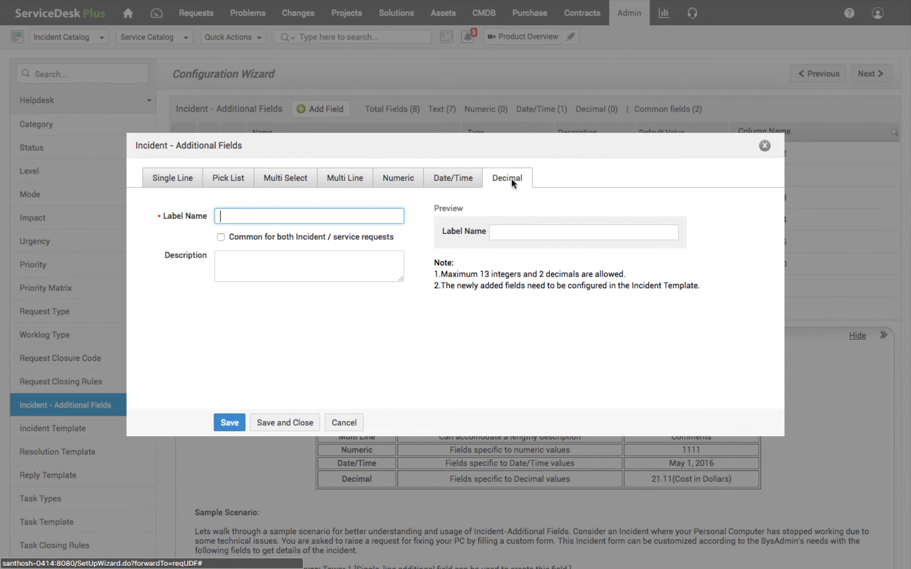
left_click(221, 238)
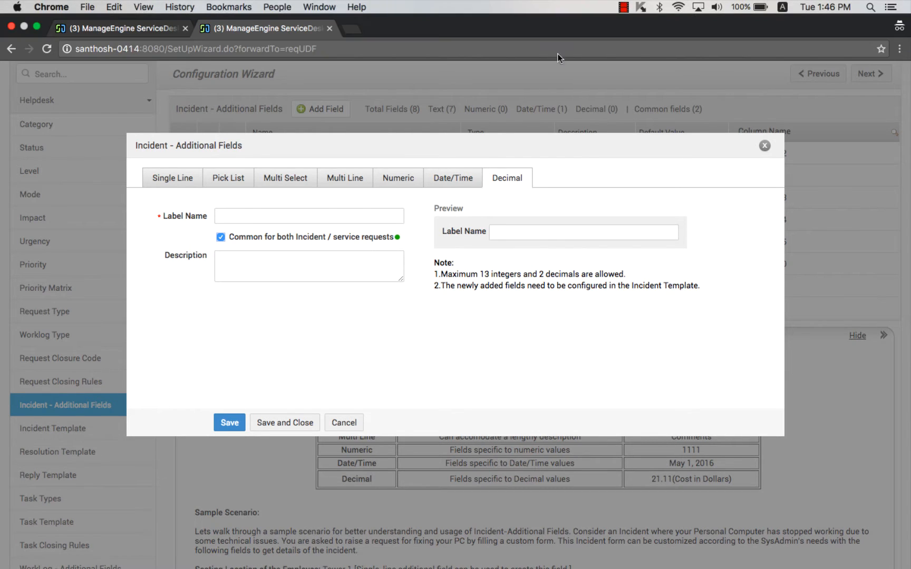
left_click(766, 148)
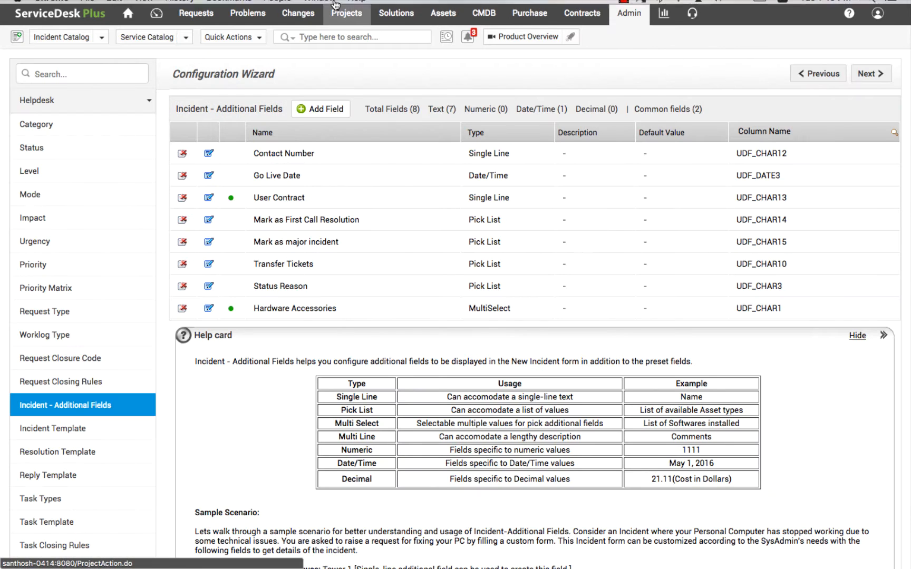
Step: Switch back to the browser tab with the New Hire Form template and examine its form fields and Resource Info section
left_click(101, 27)
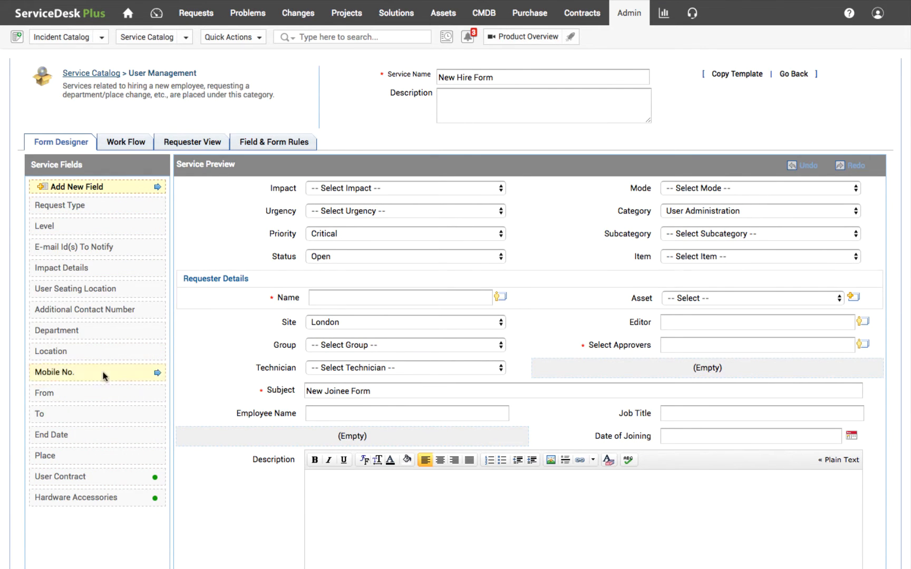
scroll(105, 414, "down", 3)
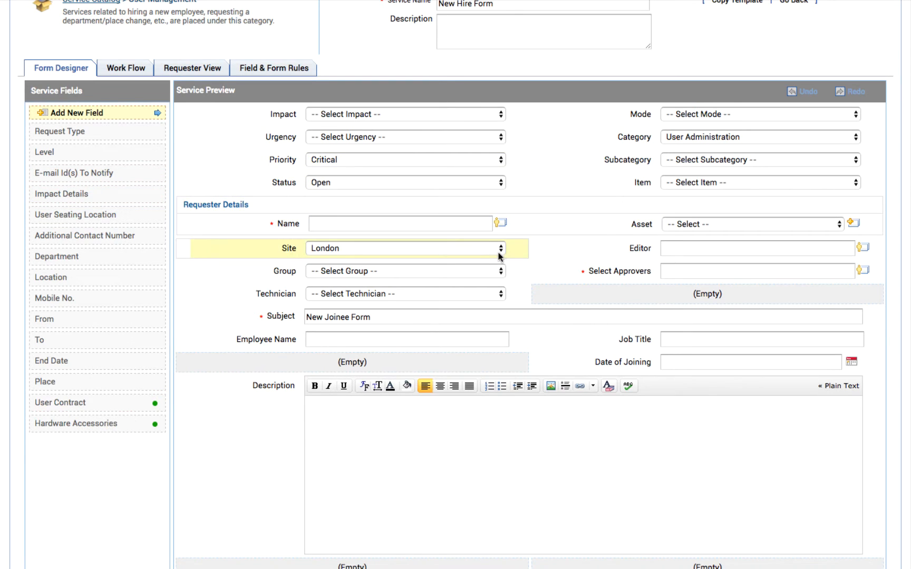
scroll(501, 257, "down", 6)
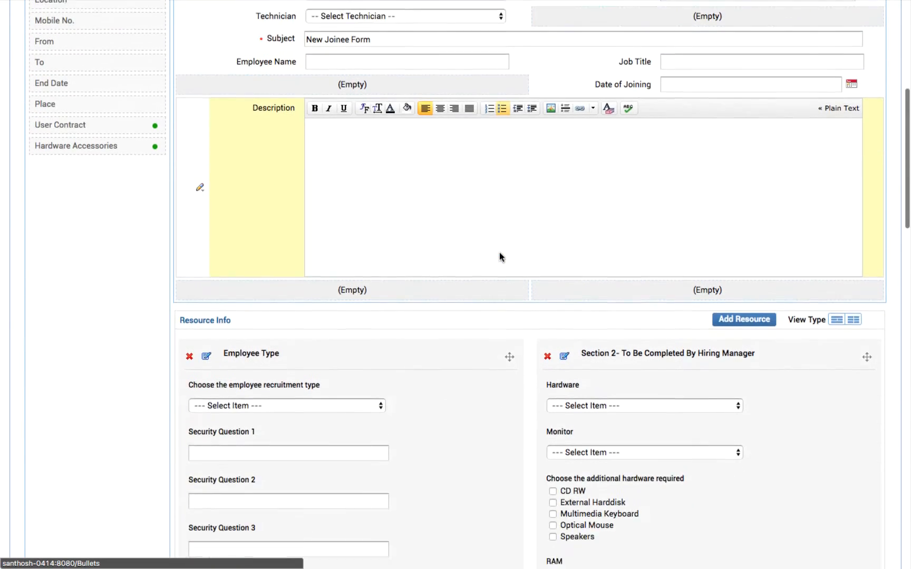
scroll(498, 252, "down", 1)
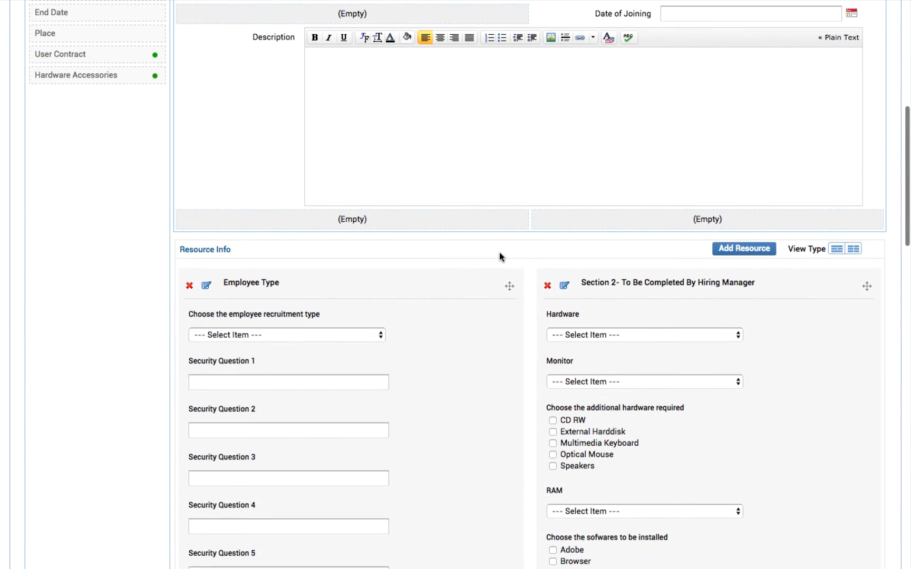
scroll(499, 252, "up", 8)
scroll(499, 252, "down", 6)
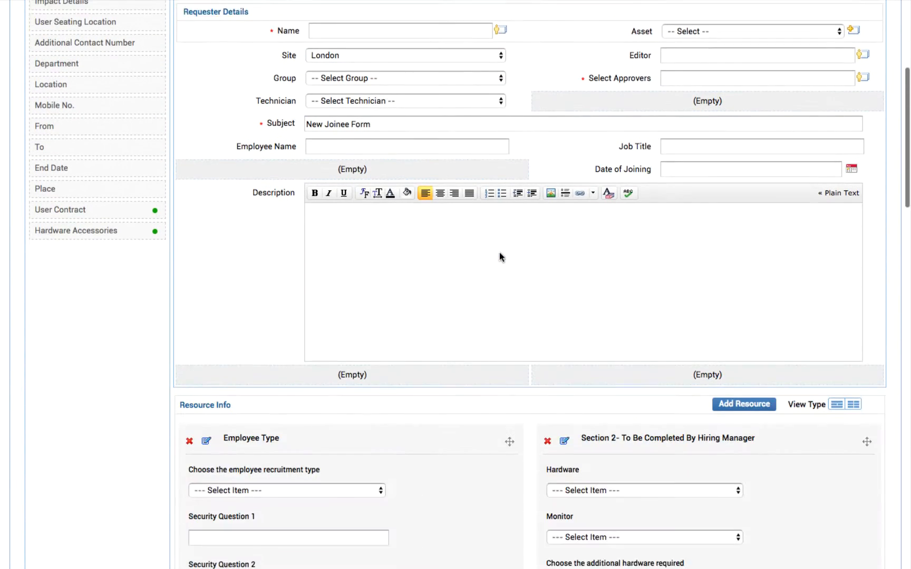
scroll(801, 398, "down", 3)
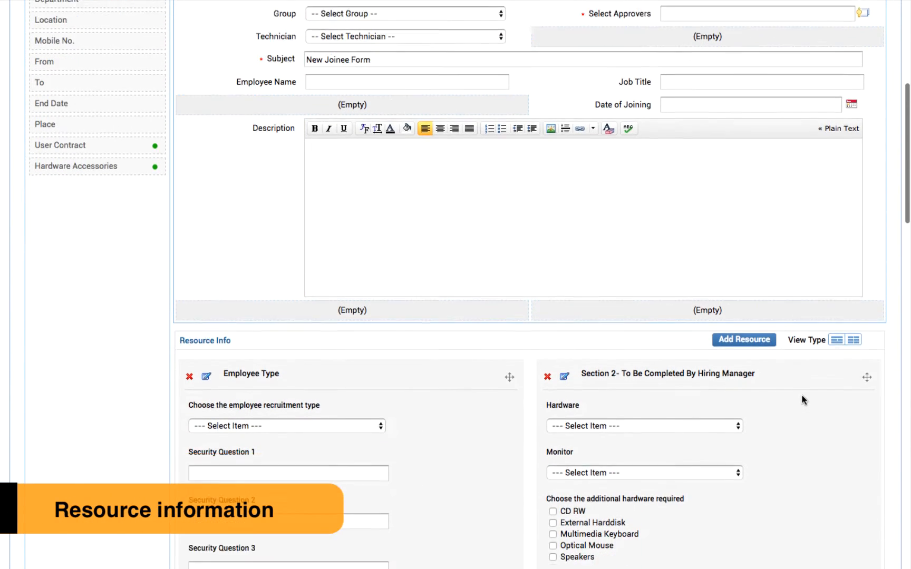
scroll(801, 400, "down", 2)
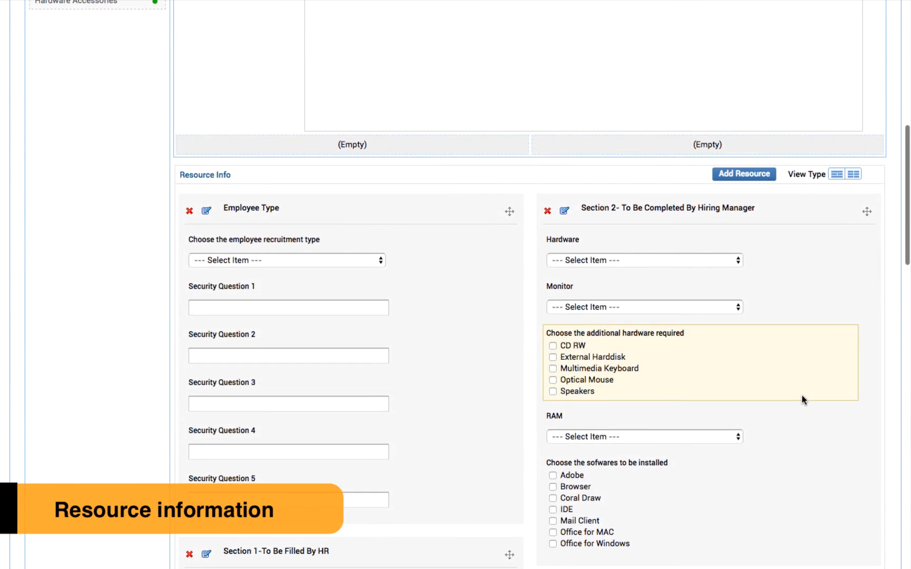
scroll(802, 399, "down", 3)
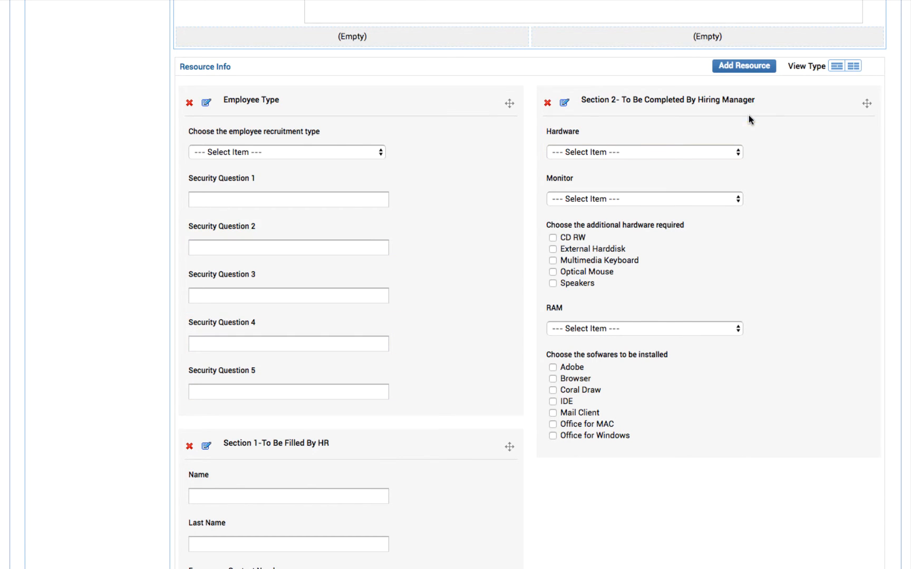
Step: Open the form for adding a resource, review the drop-down, check box and plain text question types, and cancel it
left_click(753, 67)
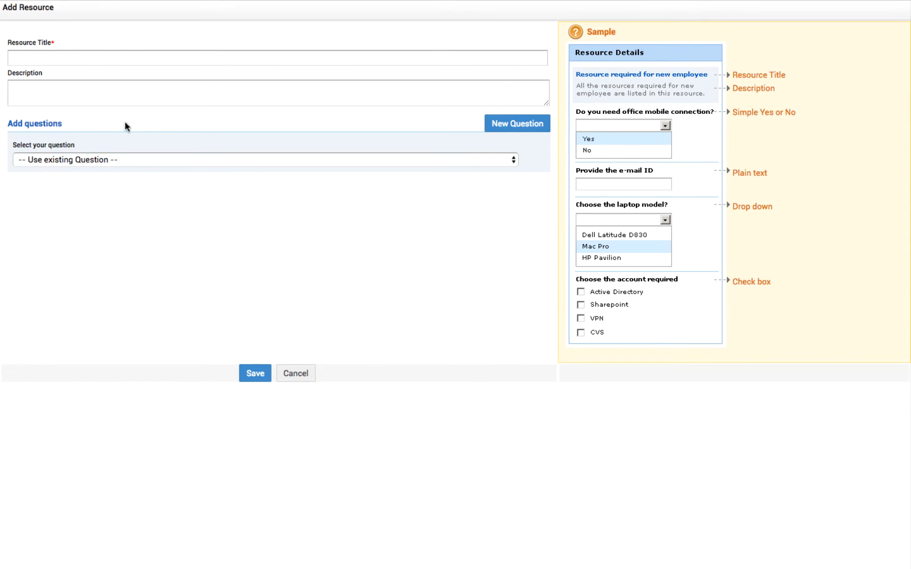
left_click(528, 130)
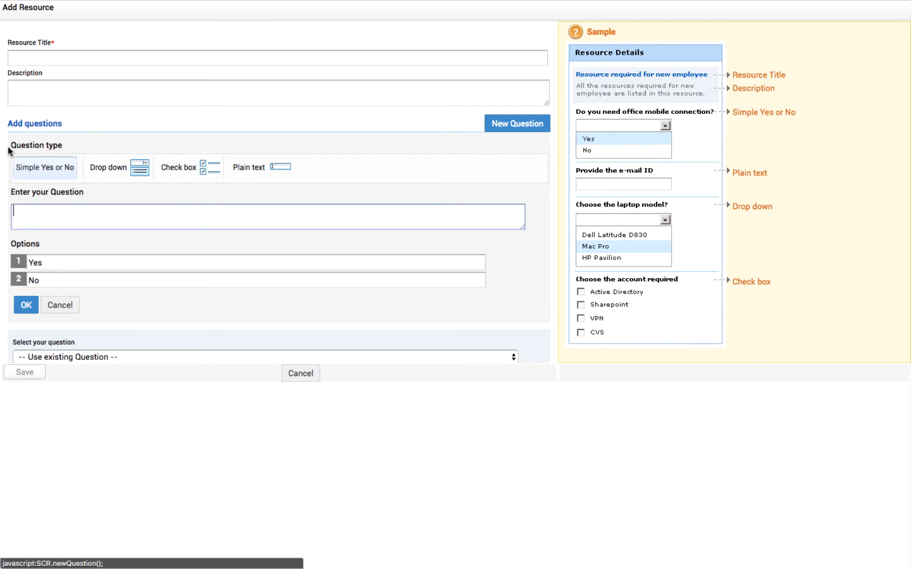
left_click(141, 177)
left_click(203, 180)
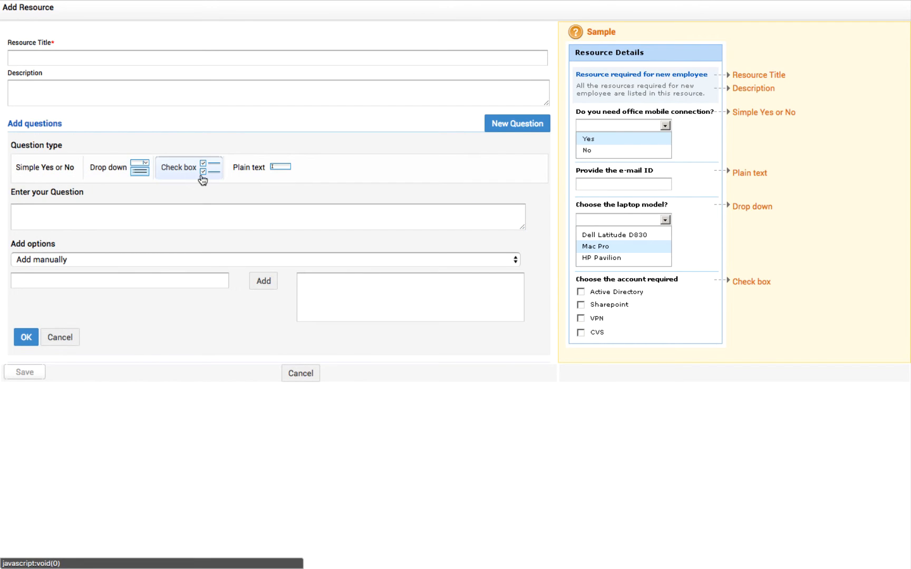
left_click(259, 177)
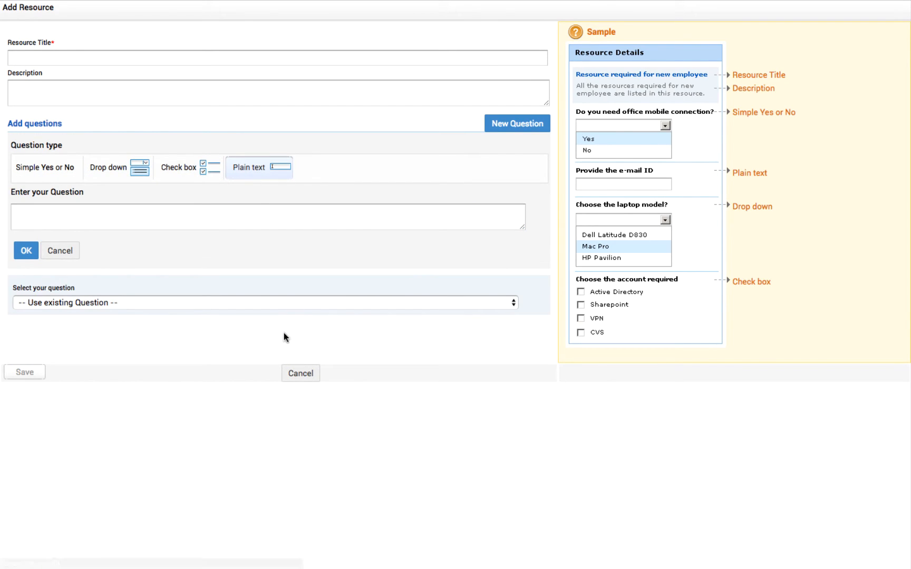
left_click(303, 376)
Step: Examine the template's existing resource sections and its settings for associated groups and requester visibility
scroll(398, 431, "down", 2)
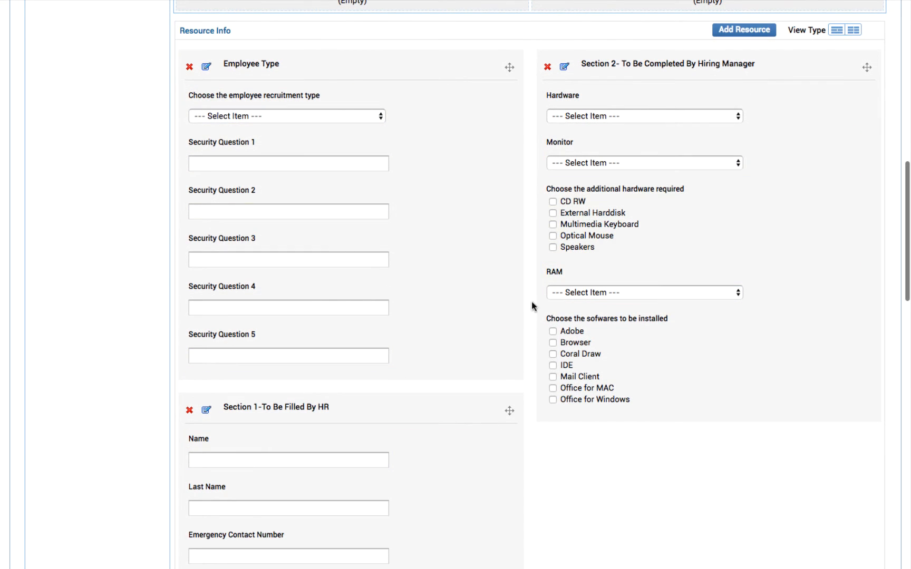
scroll(520, 309, "down", 3)
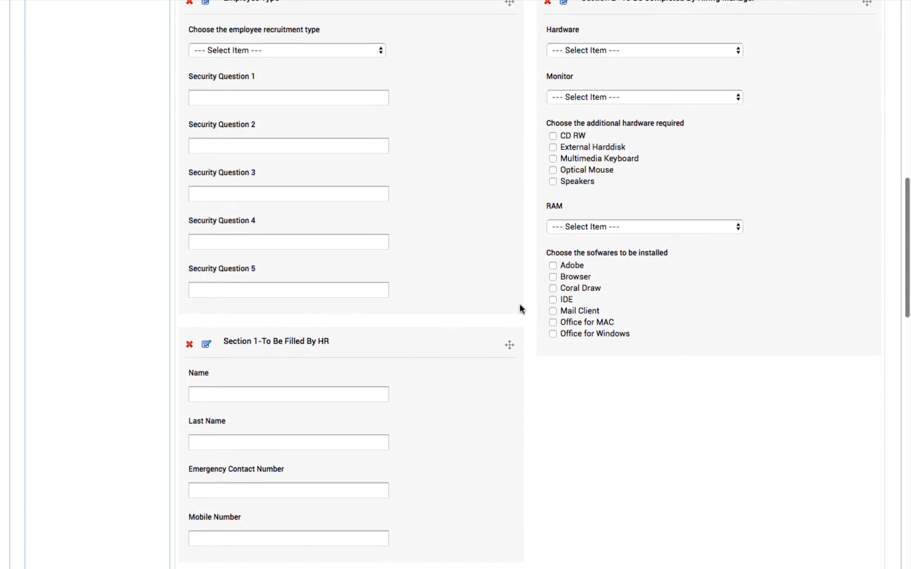
scroll(520, 309, "up", 4)
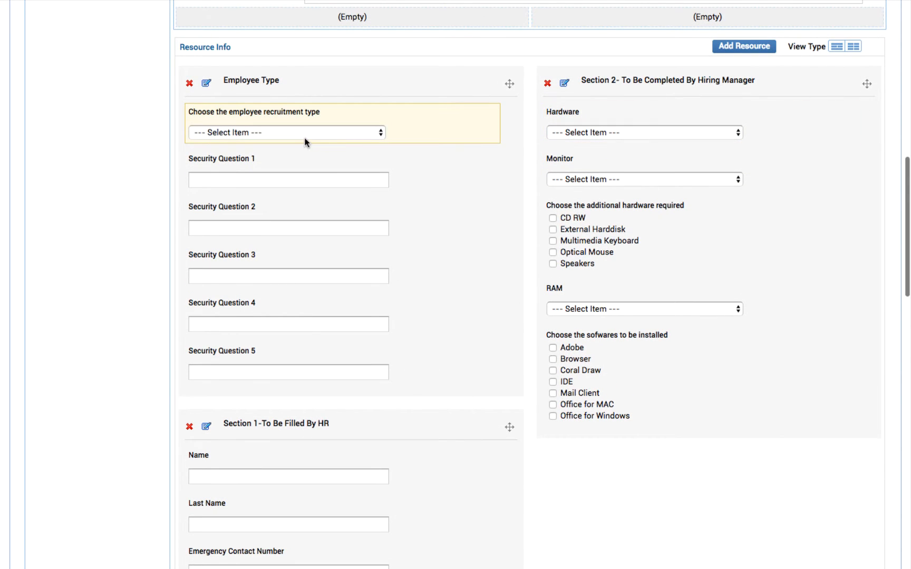
scroll(648, 201, "down", 10)
scroll(651, 203, "down", 7)
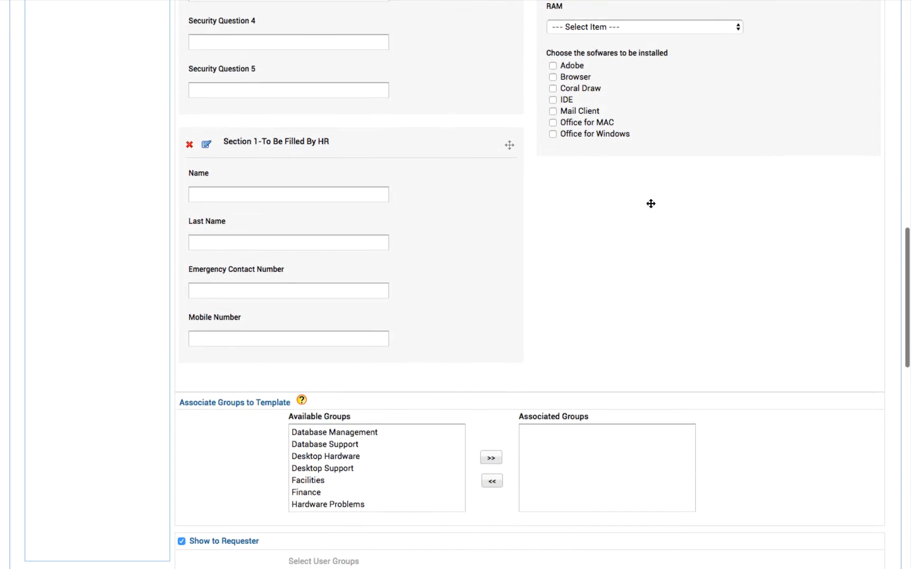
scroll(650, 221, "down", 1)
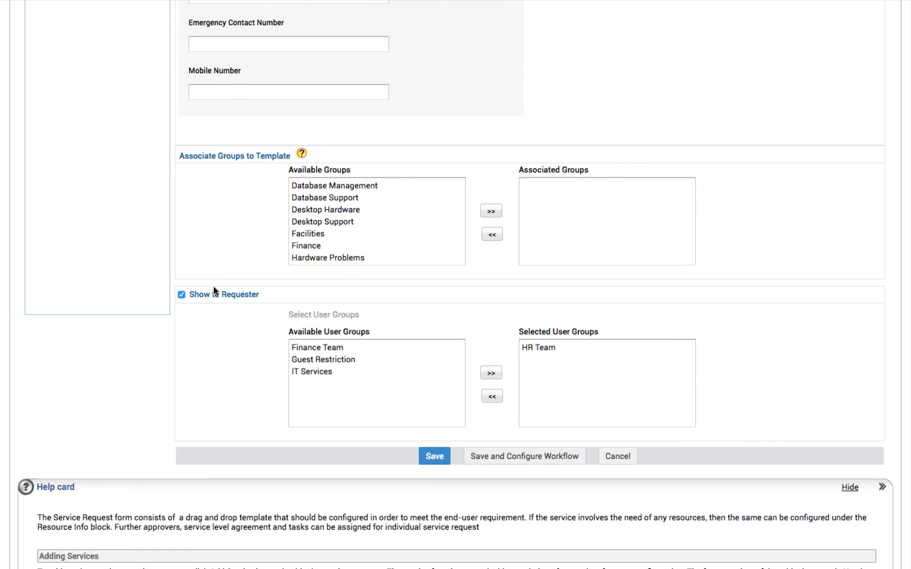
Step: Try turning off the template's visibility to requesters and removing HR Team from the selected user groups, restoring both settings
left_click(182, 295)
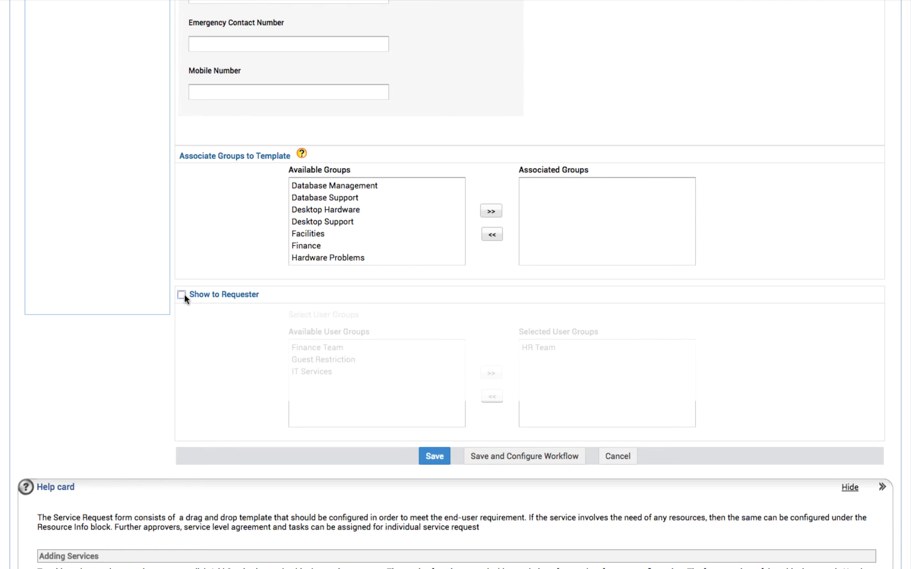
left_click(182, 295)
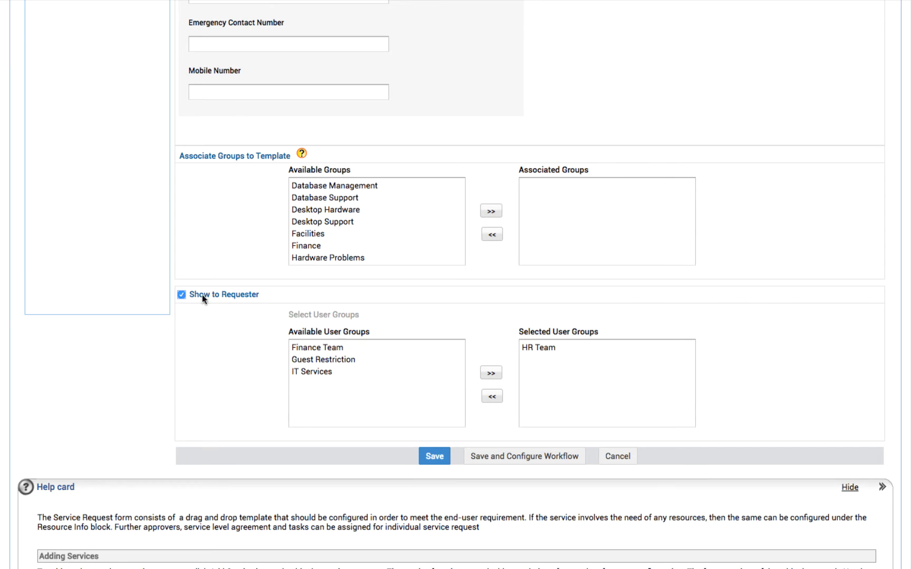
left_click(555, 351)
left_click(497, 402)
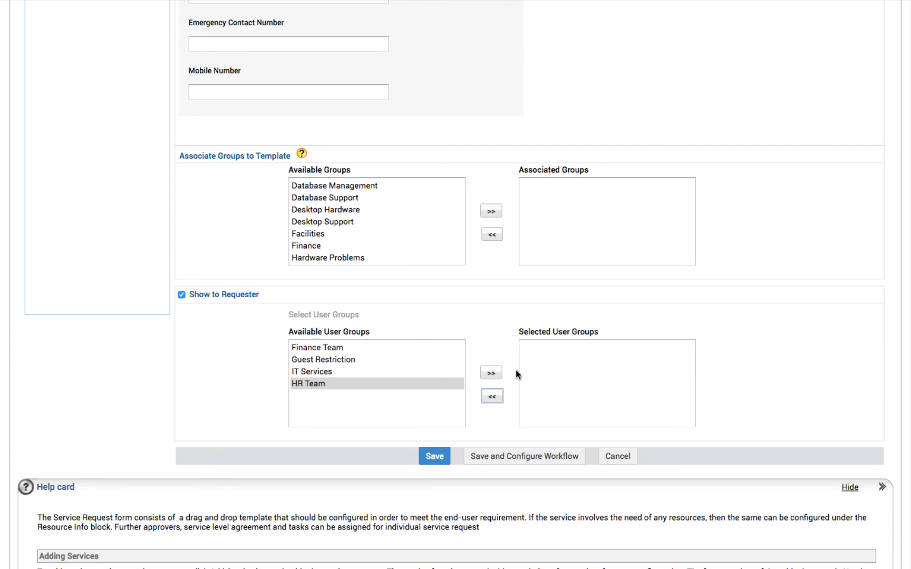
left_click(497, 374)
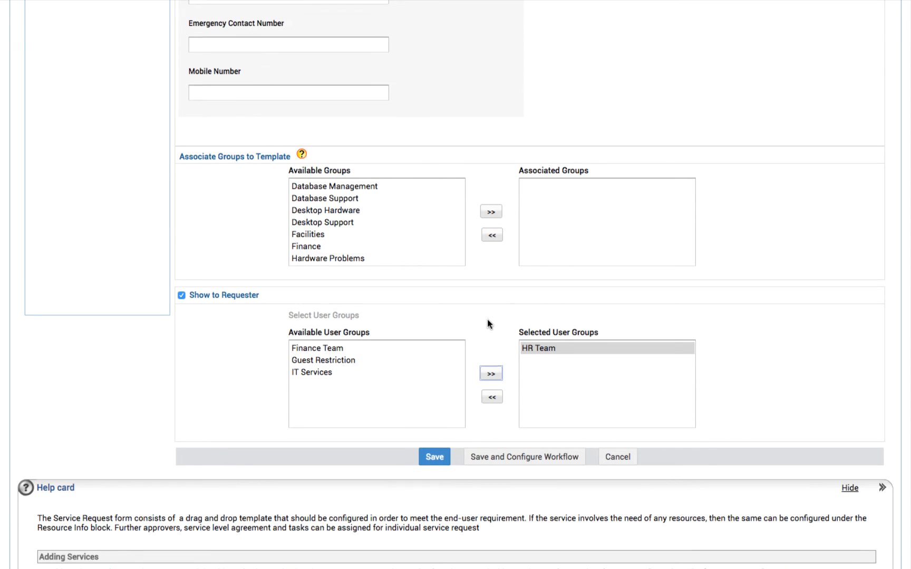
Step: Switch to the other browser tab, open the form for adding a user group, review its filter criteria options, and cancel it
scroll(488, 323, "up", 9)
mouse_move(428, 3)
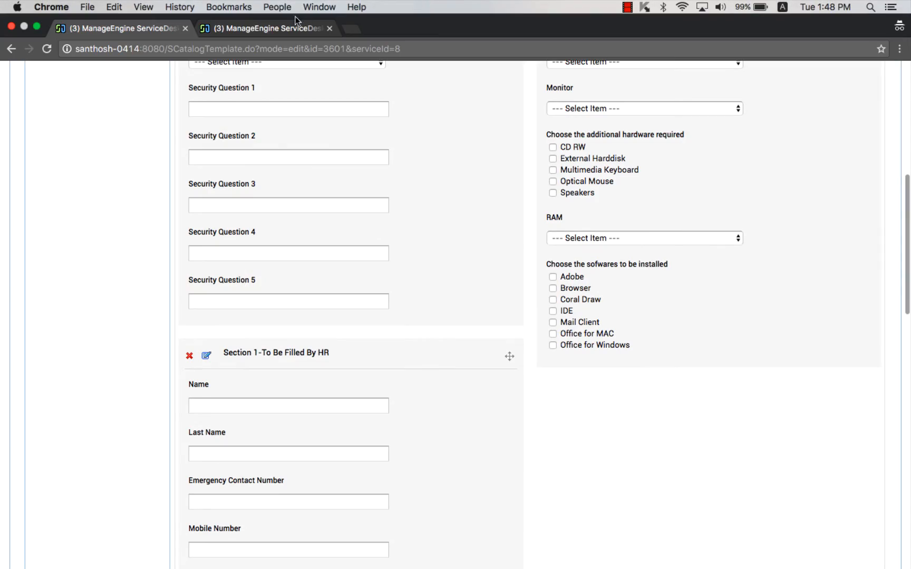
left_click(274, 27)
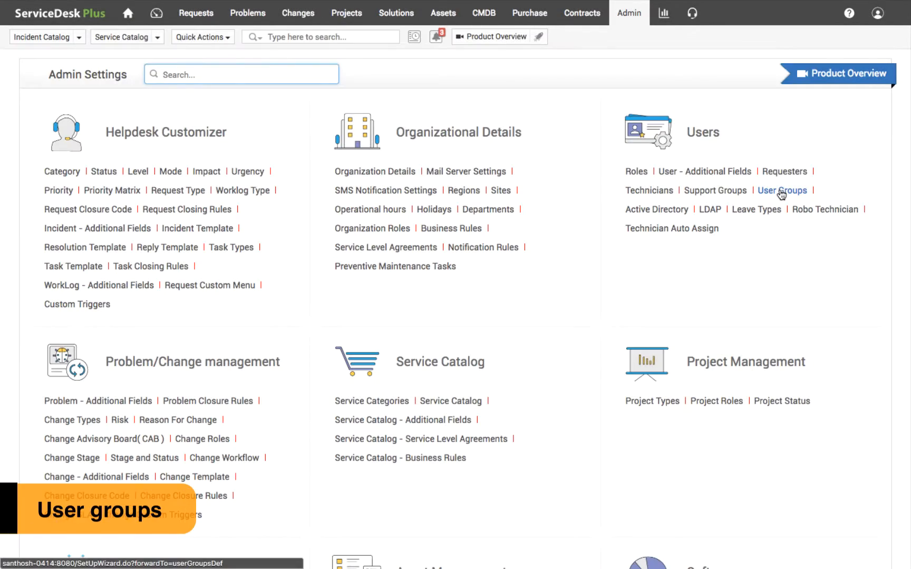
left_click(781, 193)
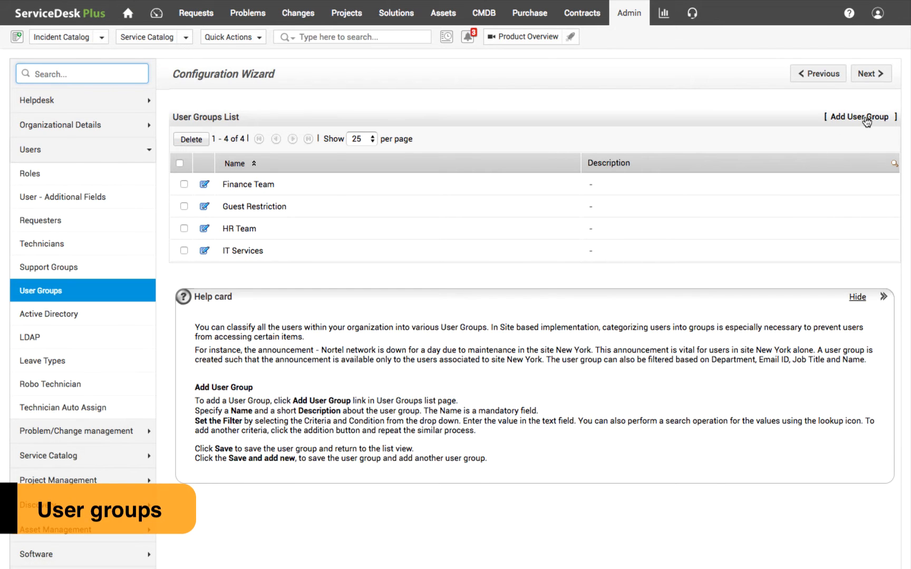
left_click(866, 118)
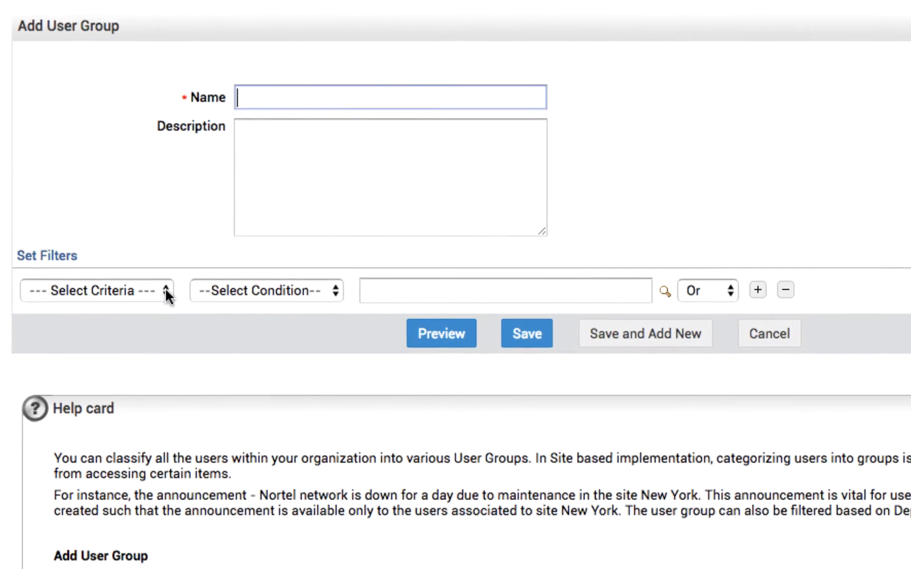
left_click(245, 280)
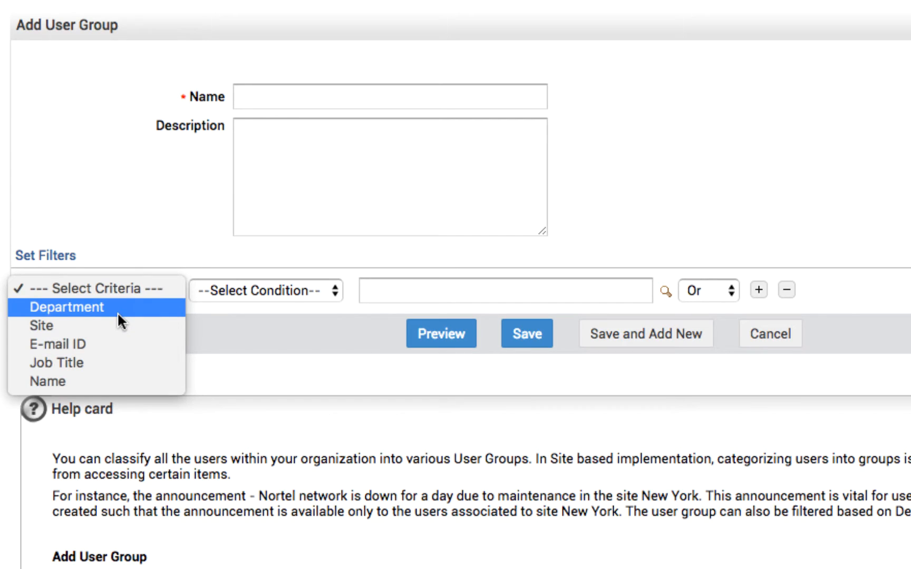
left_click(339, 399)
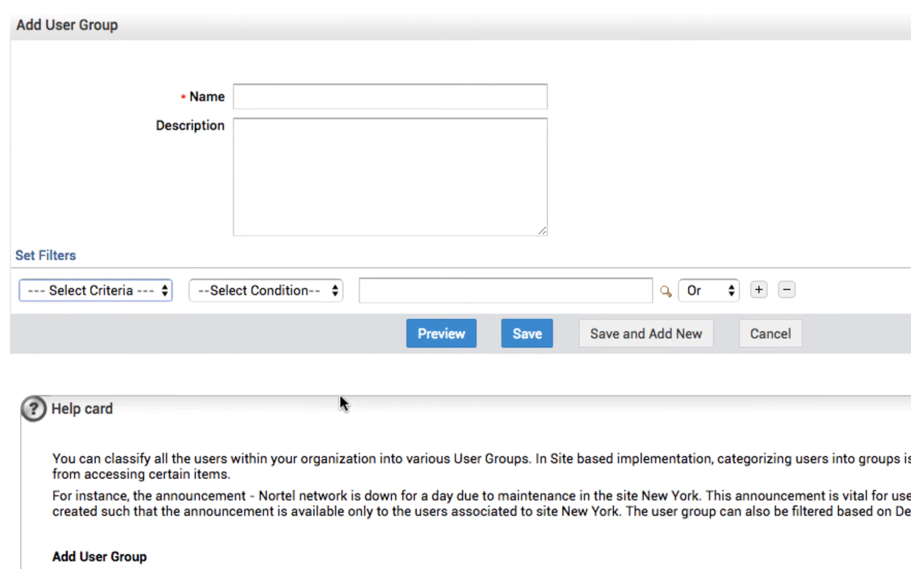
left_click(760, 333)
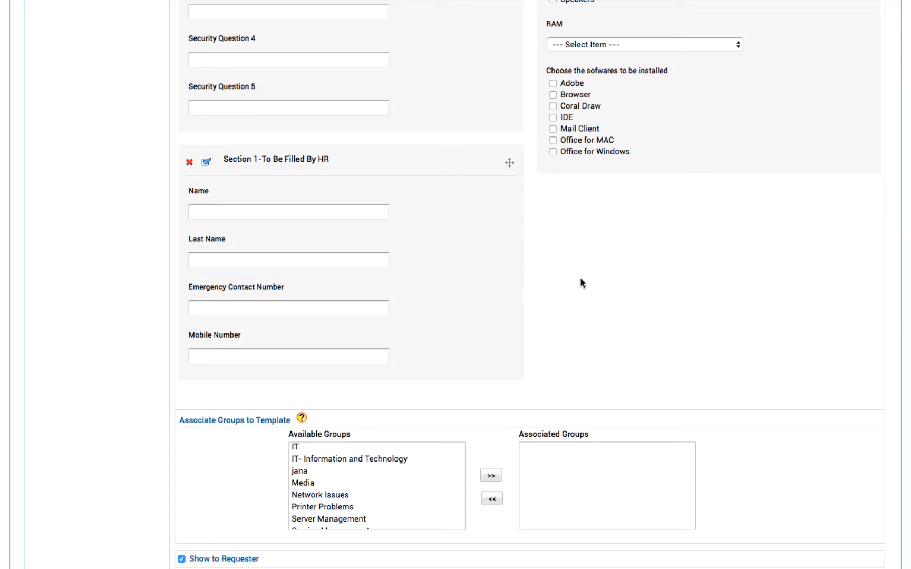
Step: Save the New Hire Form template, open its workflow configuration, and add approval stages four and five
scroll(582, 283, "down", 8)
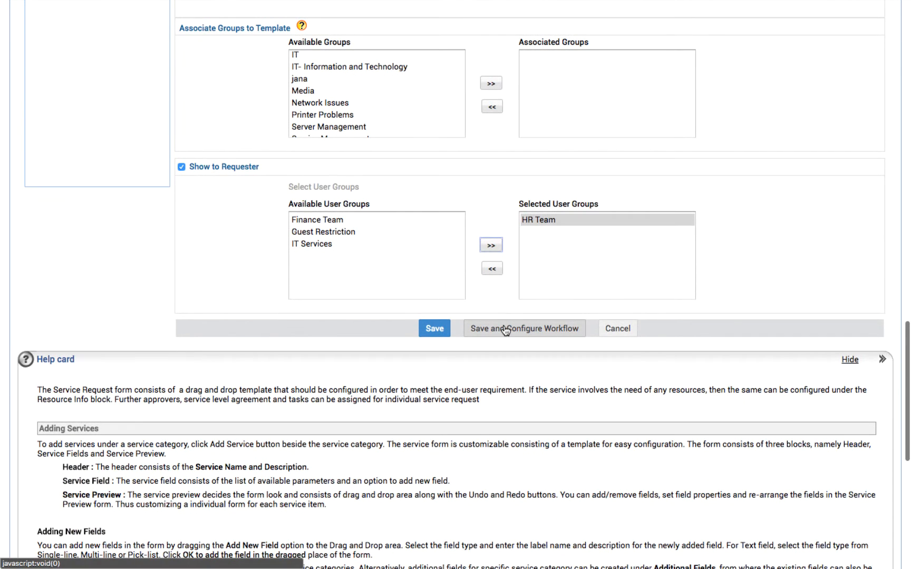
left_click(505, 328)
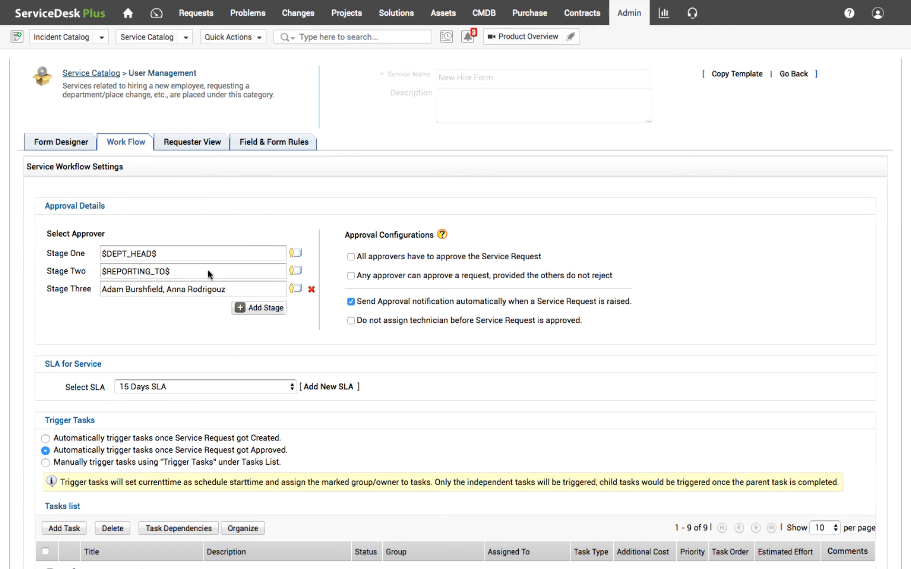
left_click(249, 307)
left_click(257, 326)
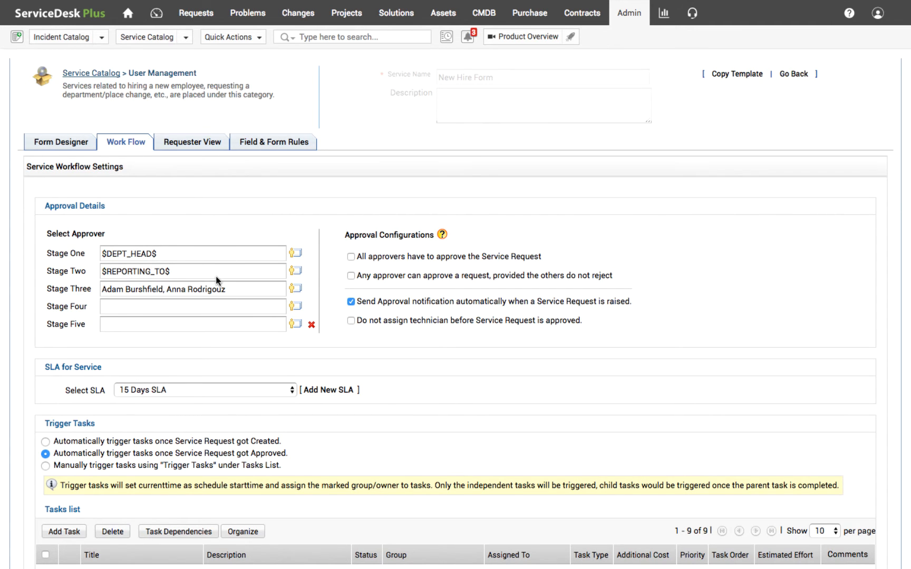
Step: Switch to the other browser tab and open the QA department for editing from the organization's department list
scroll(410, 208, "up", 2)
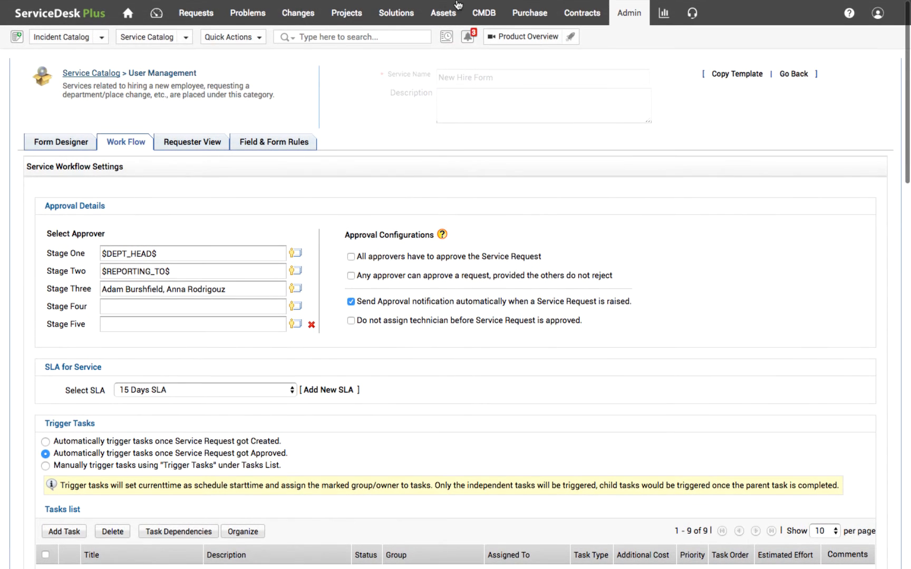
left_click(258, 27)
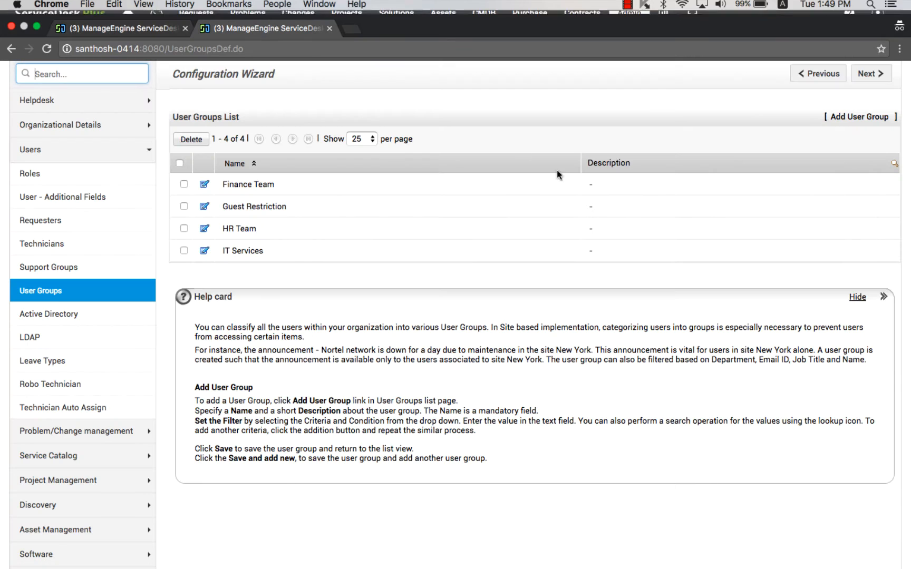
left_click(639, 15)
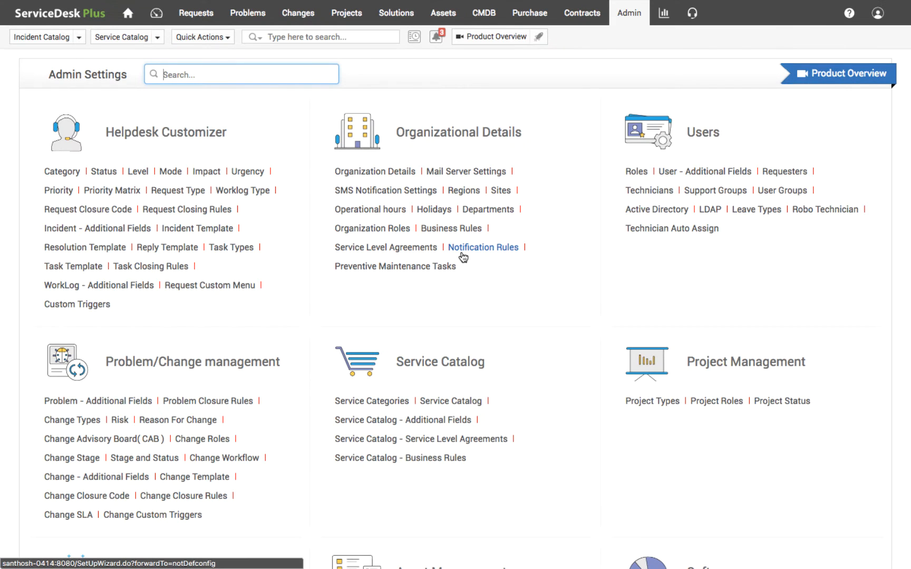
left_click(484, 211)
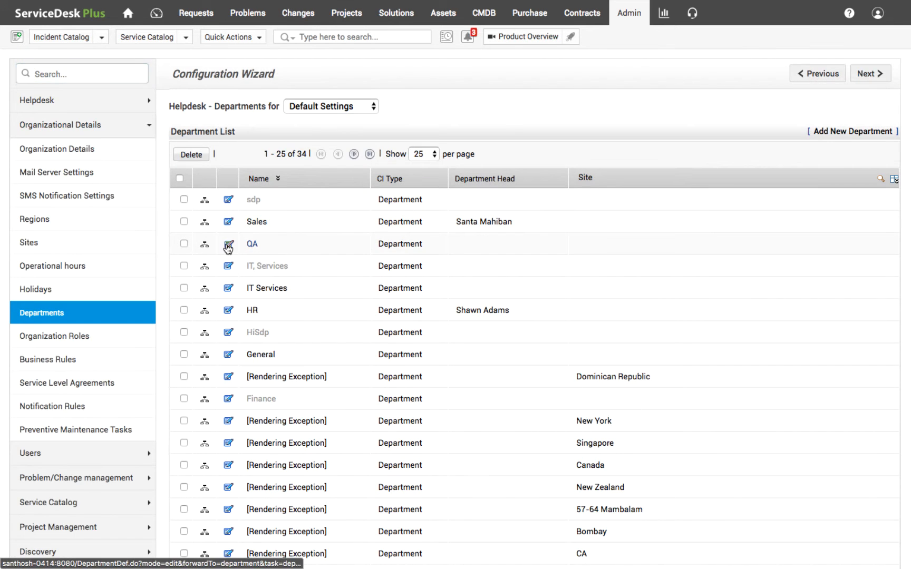
left_click(227, 247)
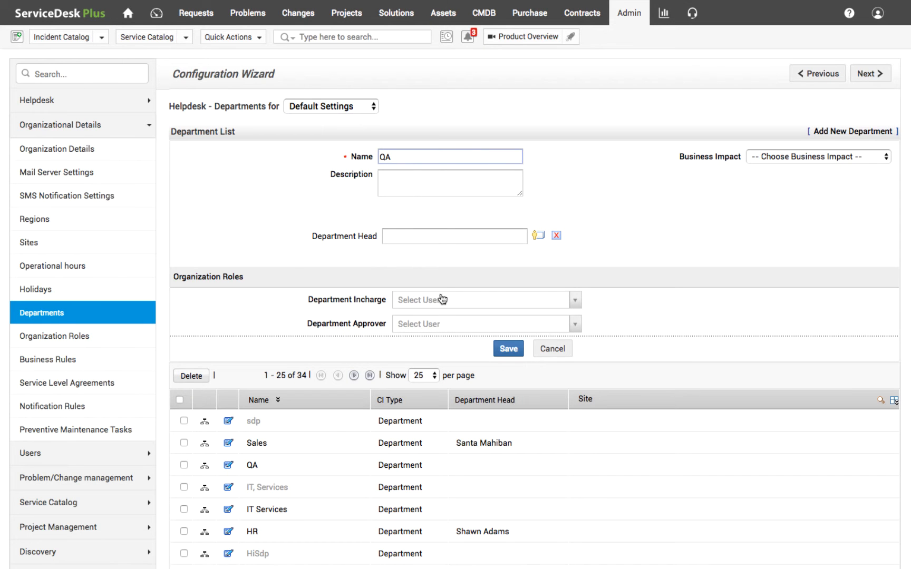
Step: Try picking a requester as the QA department's head and point out the head and name fields without saving
left_click(539, 237)
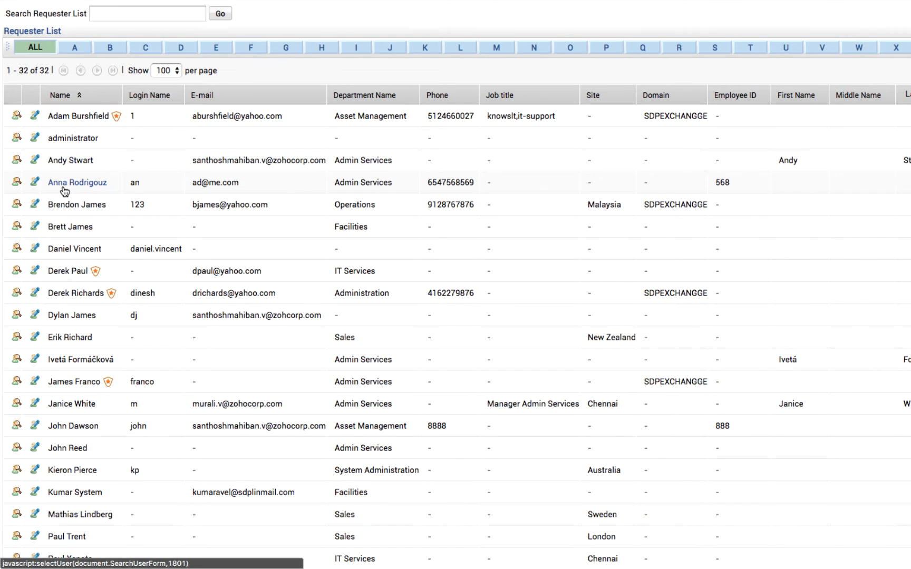
left_click(64, 185)
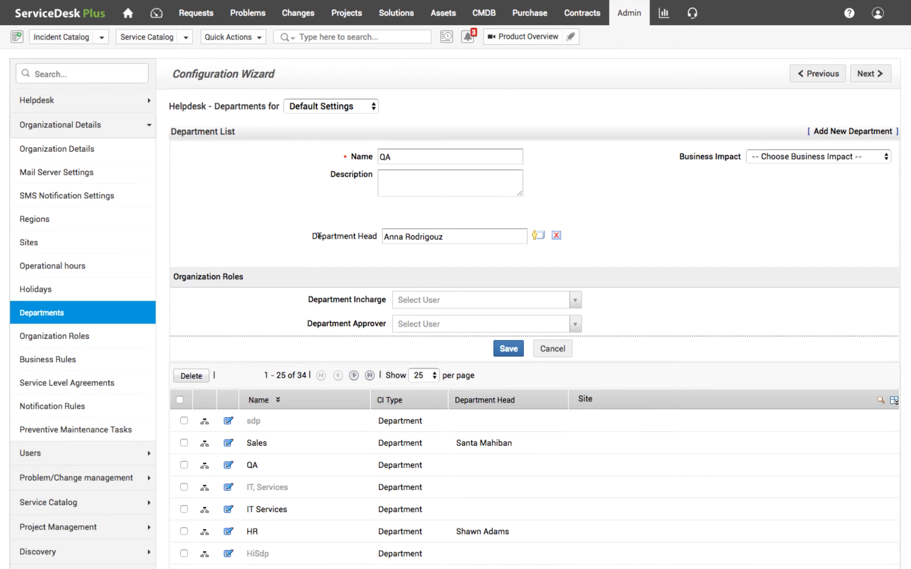
left_click_drag(313, 236, 377, 236)
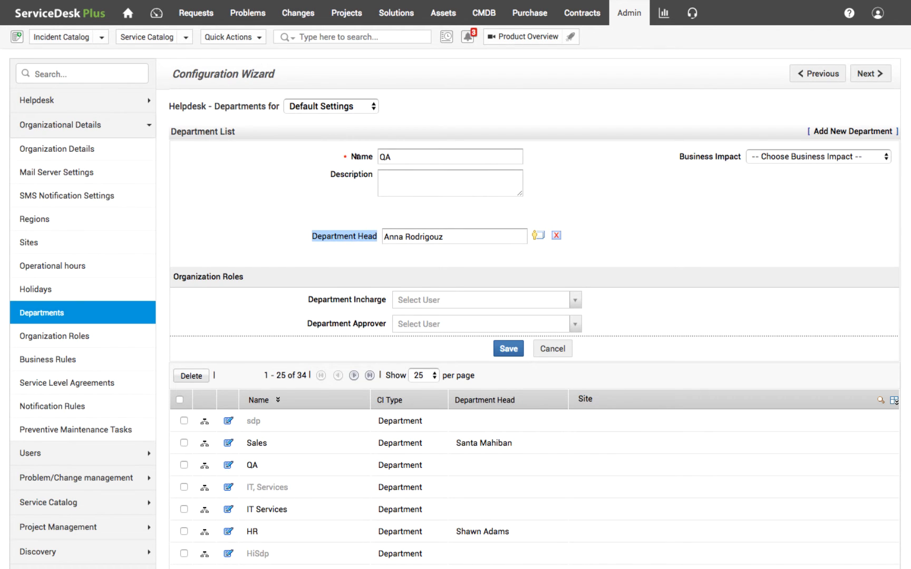
left_click_drag(351, 157, 378, 156)
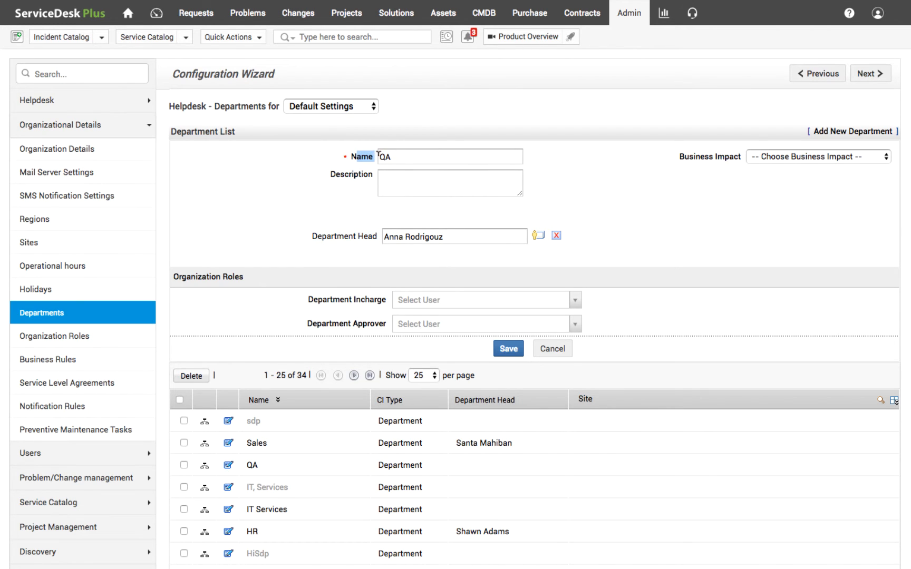
left_click(342, 220)
Step: Open an Admin Services requester's record for editing and examine the Department Details, including the Reporting To field
left_click(634, 14)
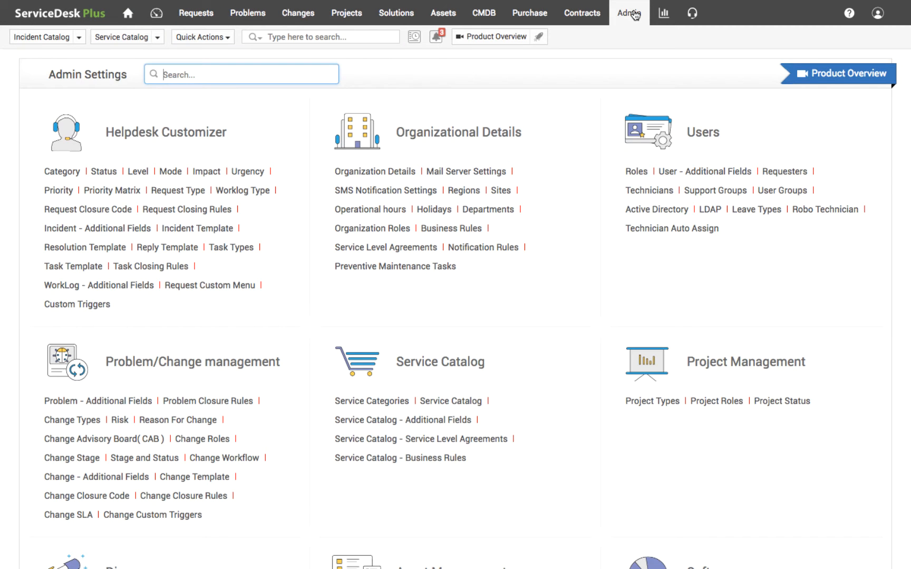
left_click(779, 173)
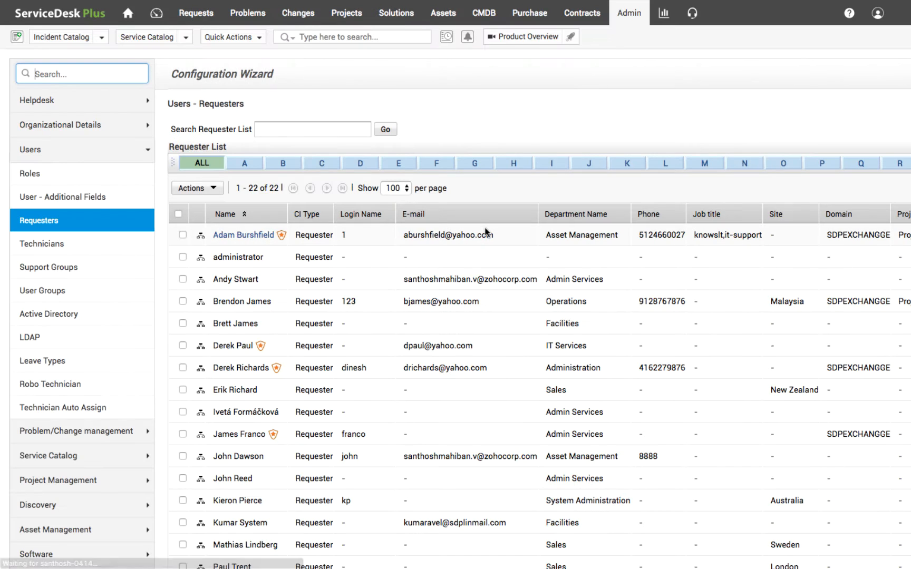
left_click(227, 279)
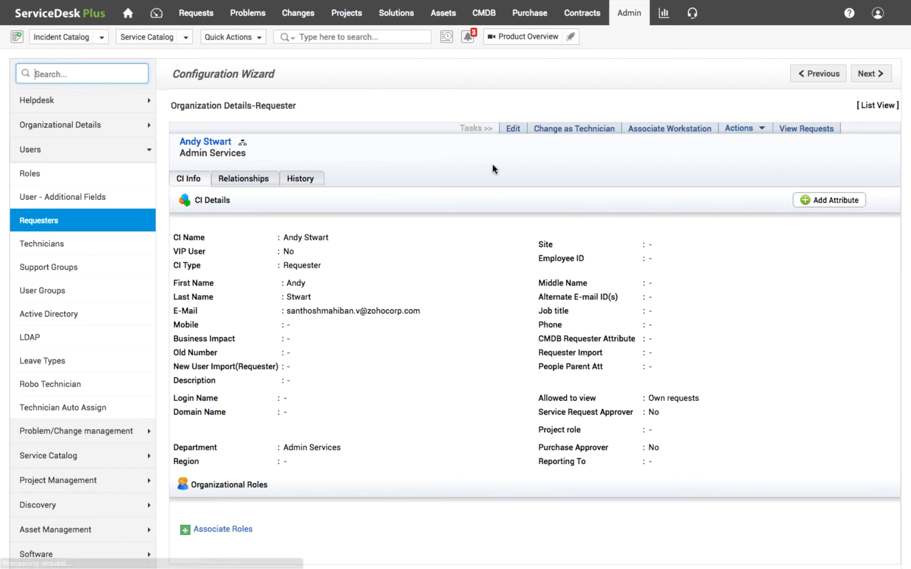
left_click(513, 128)
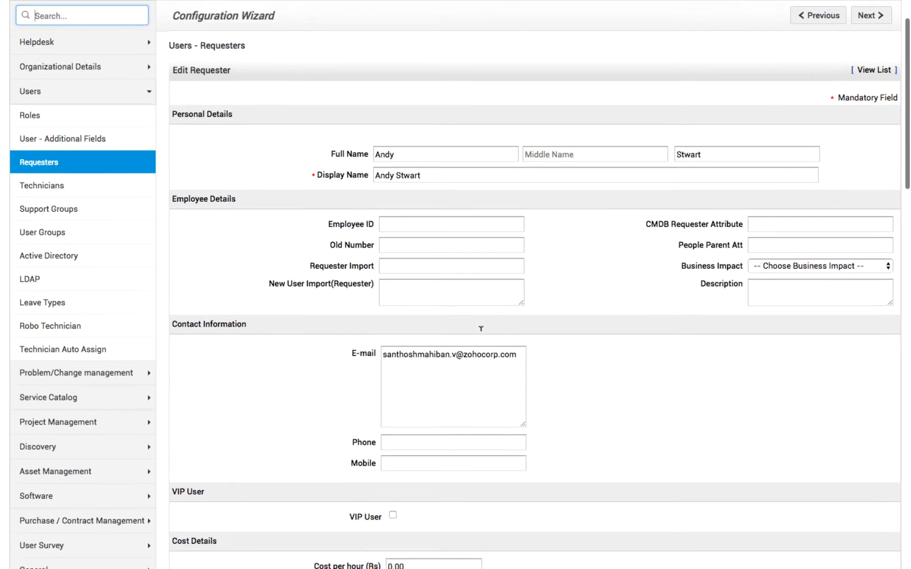
scroll(480, 328, "down", 5)
scroll(481, 328, "down", 2)
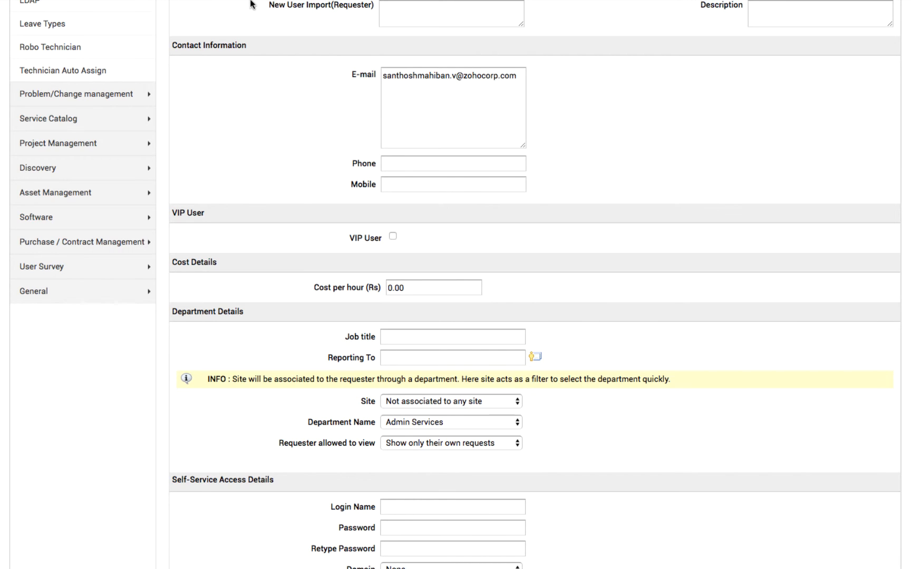
Step: Check the approval stages in the template's browser tab, and return to the requester form to examine its Service Request Approver permission
mouse_move(253, 3)
left_click(117, 29)
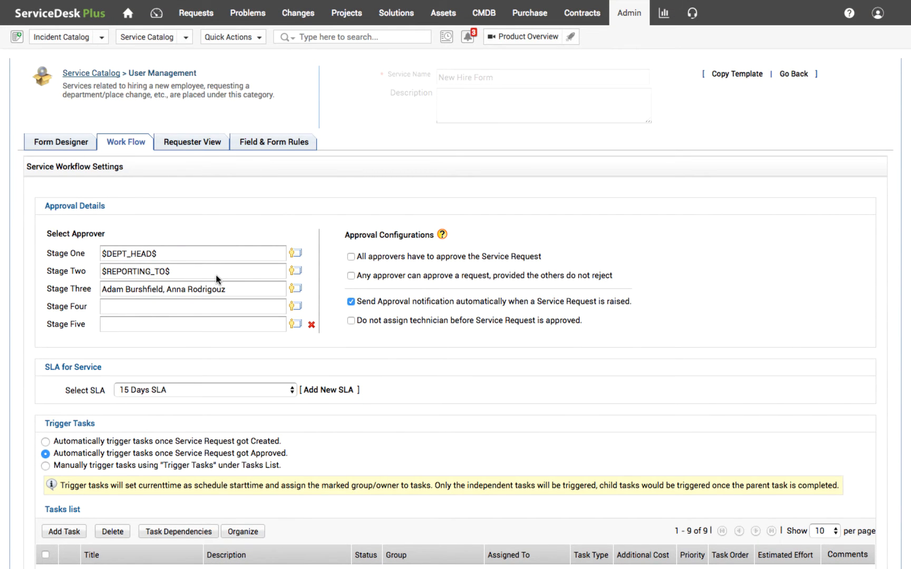
mouse_move(369, 2)
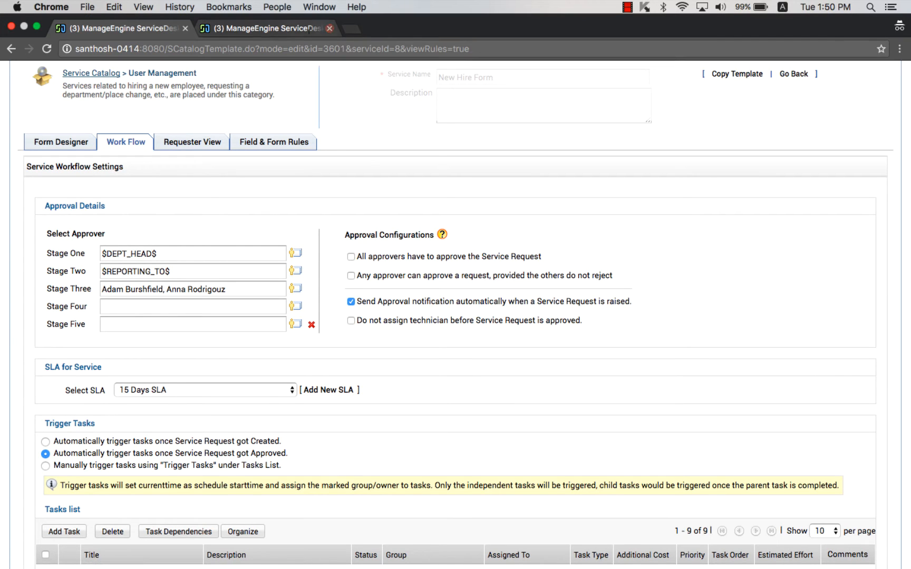
left_click(293, 29)
scroll(492, 491, "down", 5)
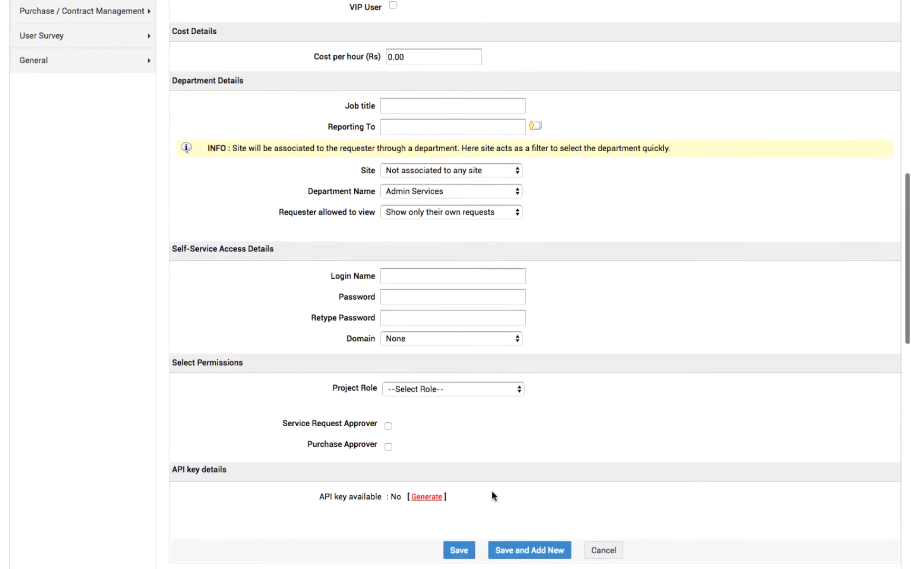
scroll(492, 491, "down", 2)
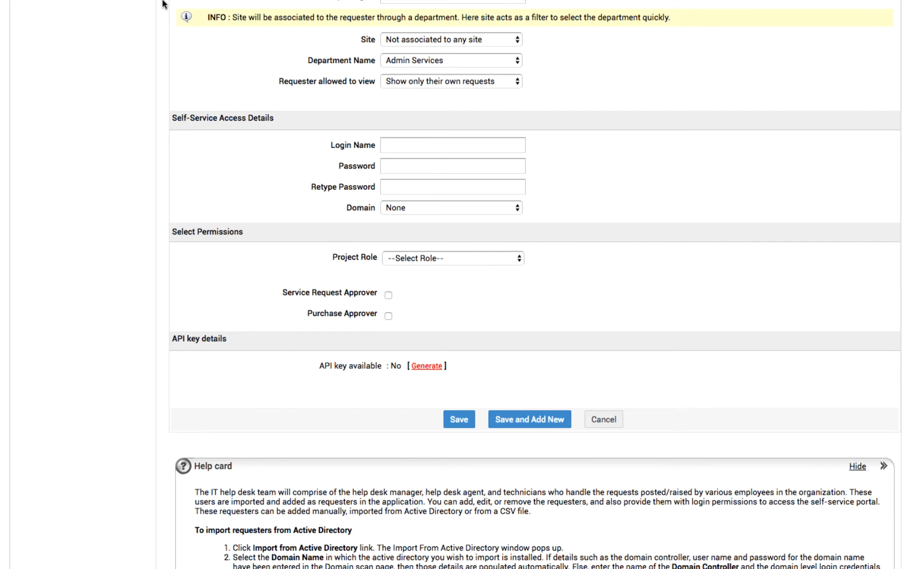
Step: Return to the New Hire Form workflow, open the approver list for Stage Three, and save its approver selection
mouse_move(111, 4)
left_click(104, 27)
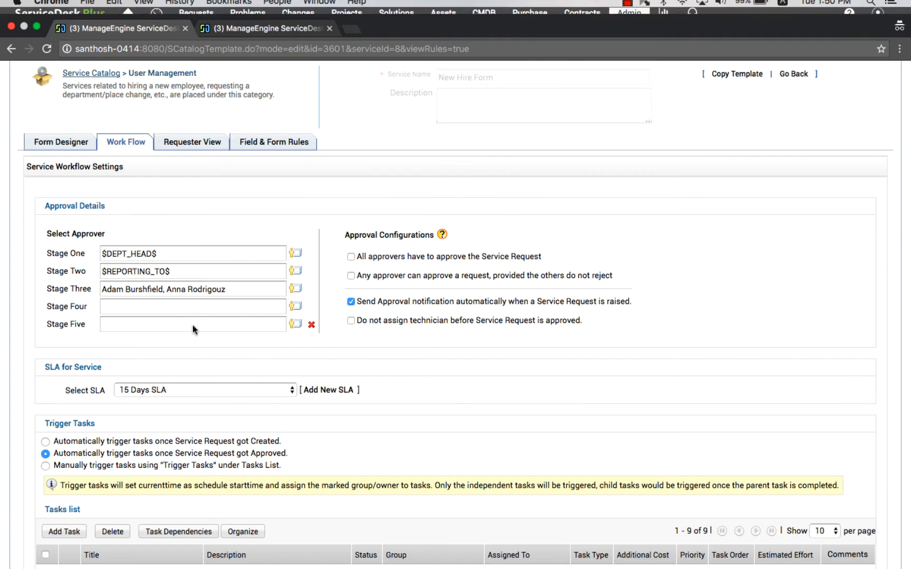
left_click(295, 289)
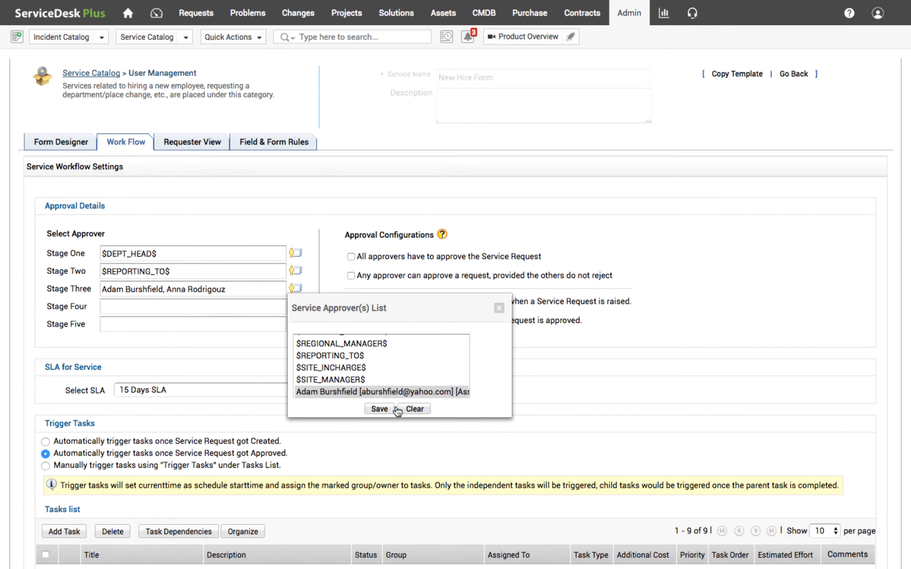
left_click(380, 408)
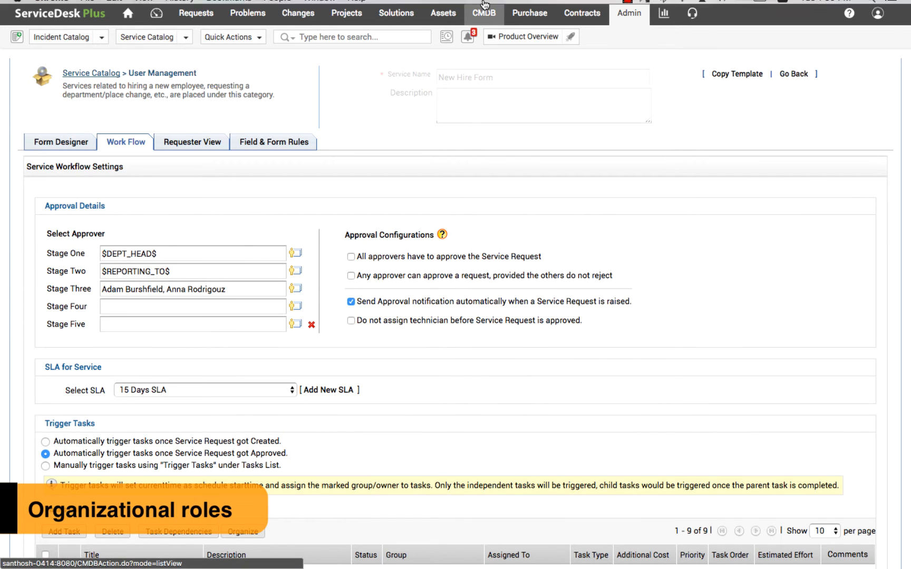
Step: Leave the requester form in the other browser tab, open Organization Roles from the Admin settings, and examine the organizational, regional, site and departmental roles
mouse_move(562, 16)
left_click(216, 29)
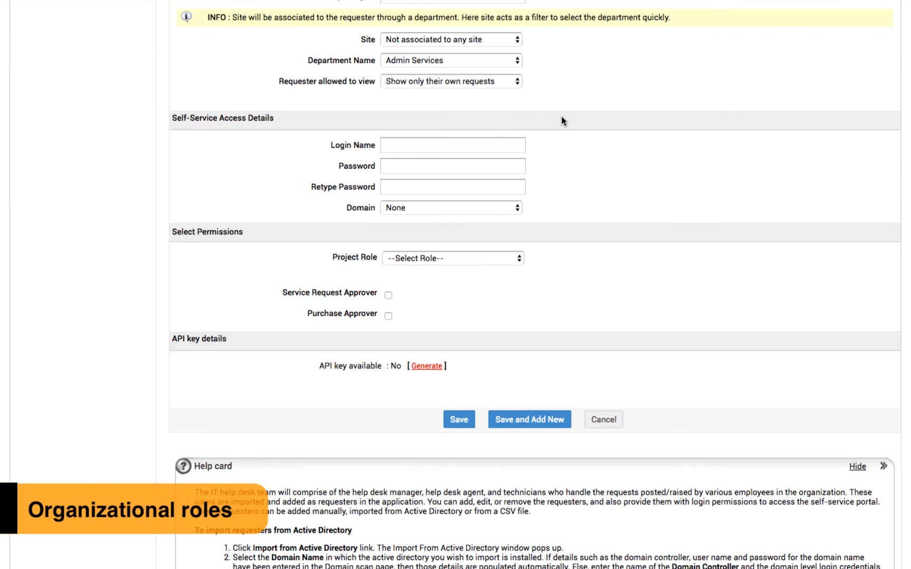
scroll(562, 117, "up", 10)
left_click(630, 17)
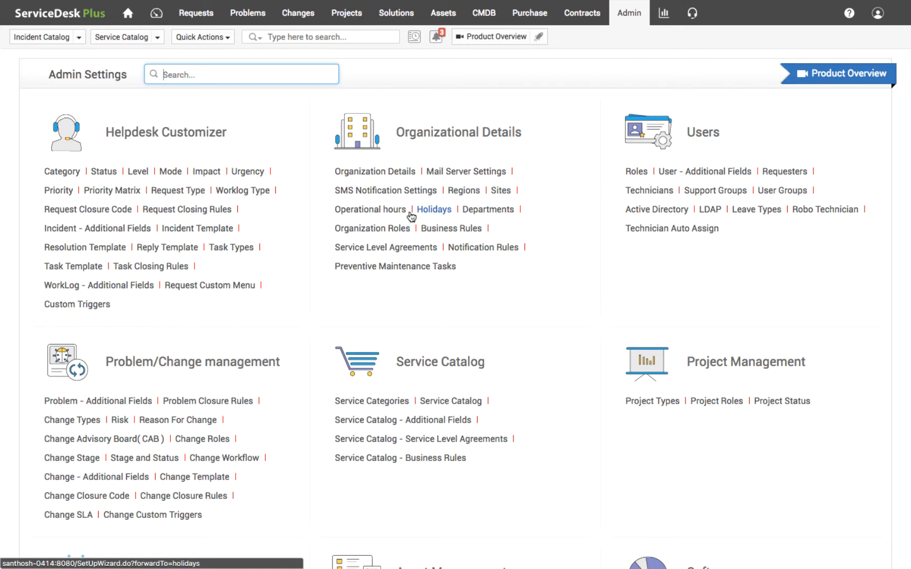
left_click(396, 229)
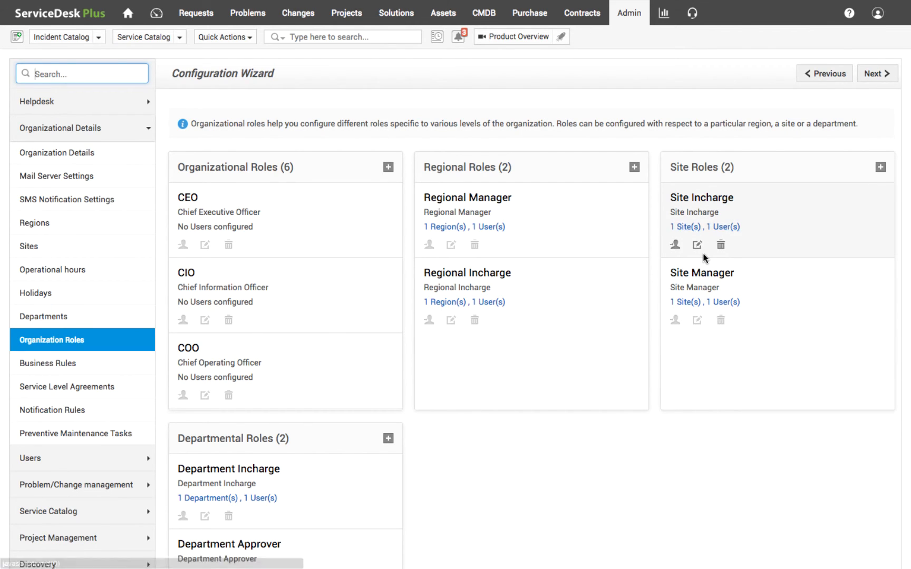
scroll(454, 321, "down", 1)
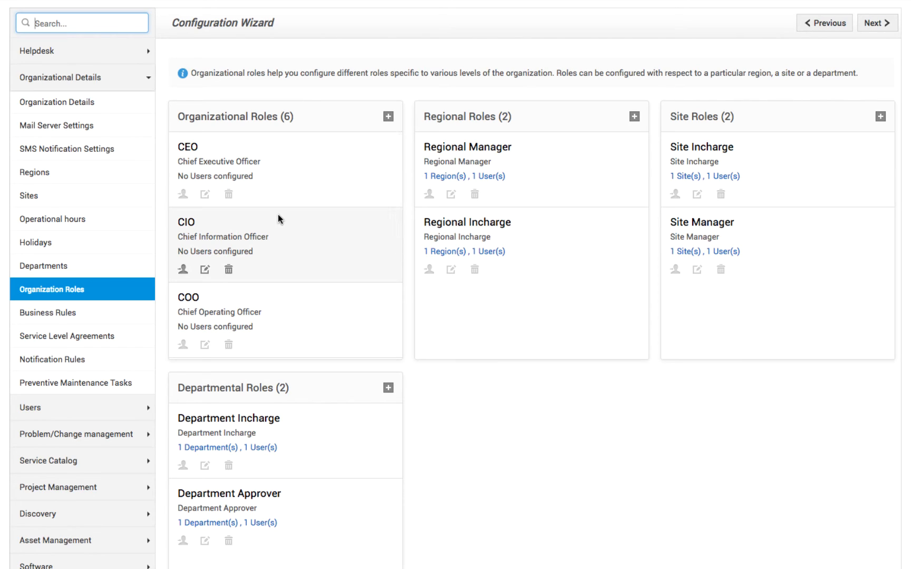
mouse_move(268, 1)
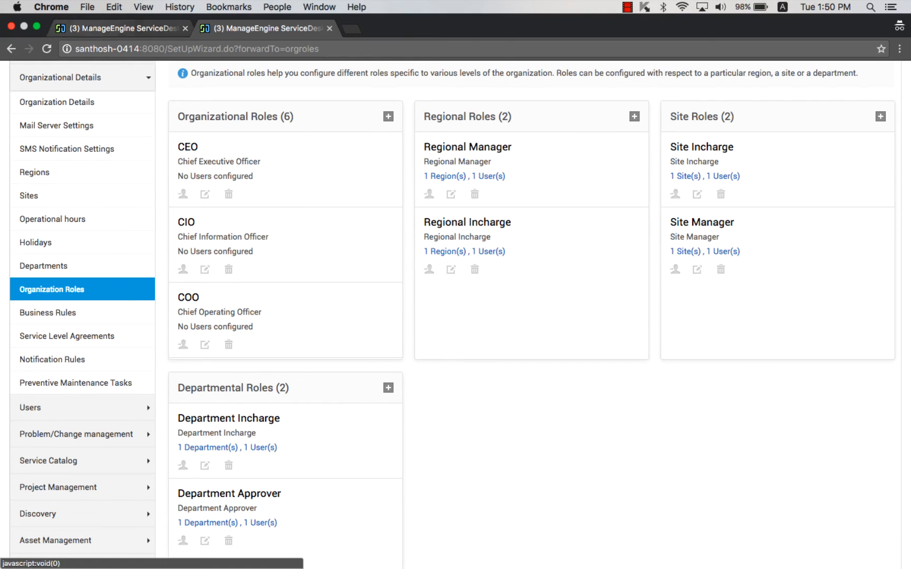
Step: Return to the New Hire Form workflow and set the Stage Four approver to $CEO$
left_click(89, 29)
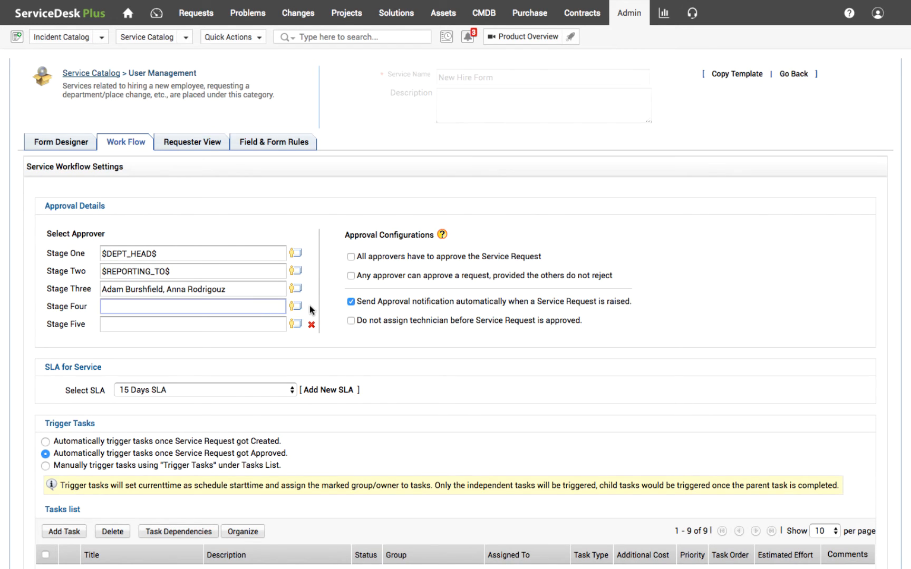
left_click(295, 307)
left_click(315, 374)
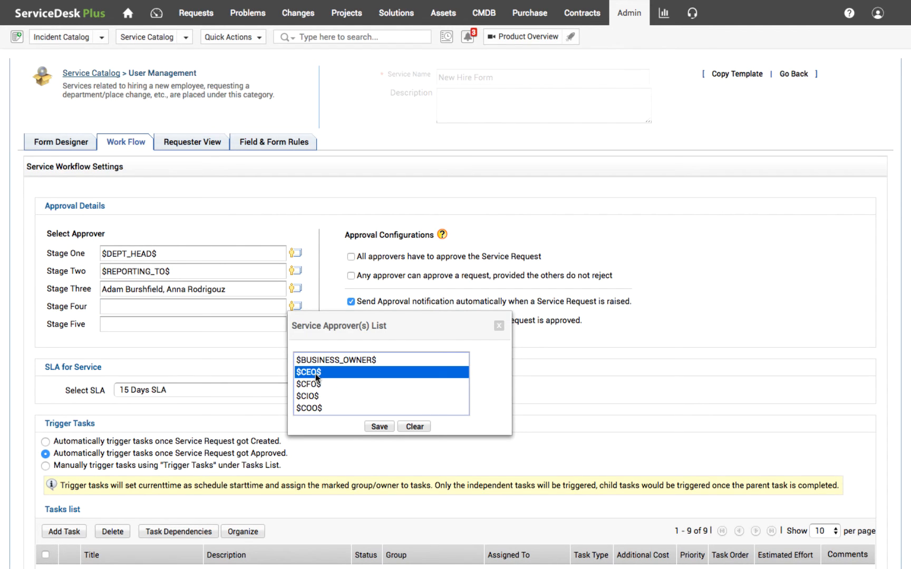
left_click(379, 427)
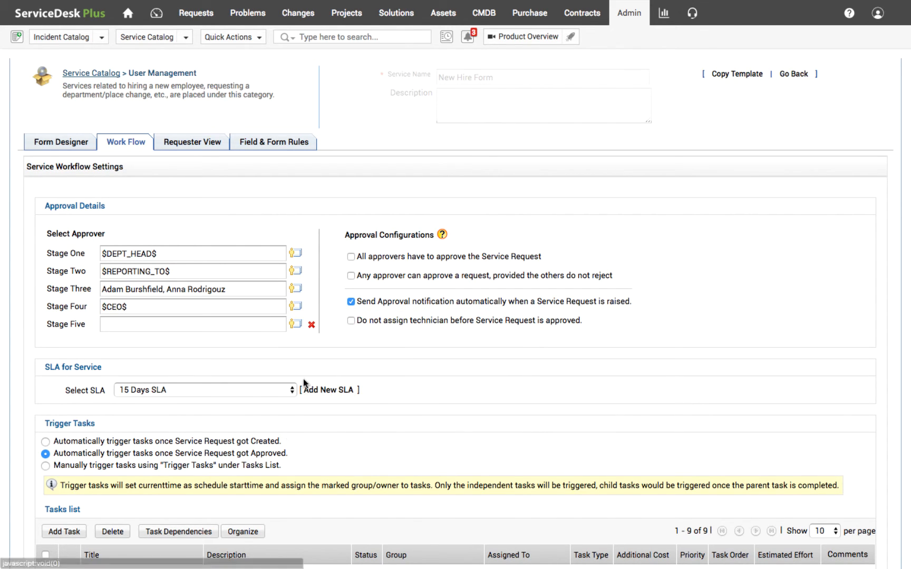
Step: Open the form for adding a new SLA from the workflow, examine its rules and escalation levels, and return without saving
scroll(312, 341, "down", 1)
scroll(312, 339, "down", 3)
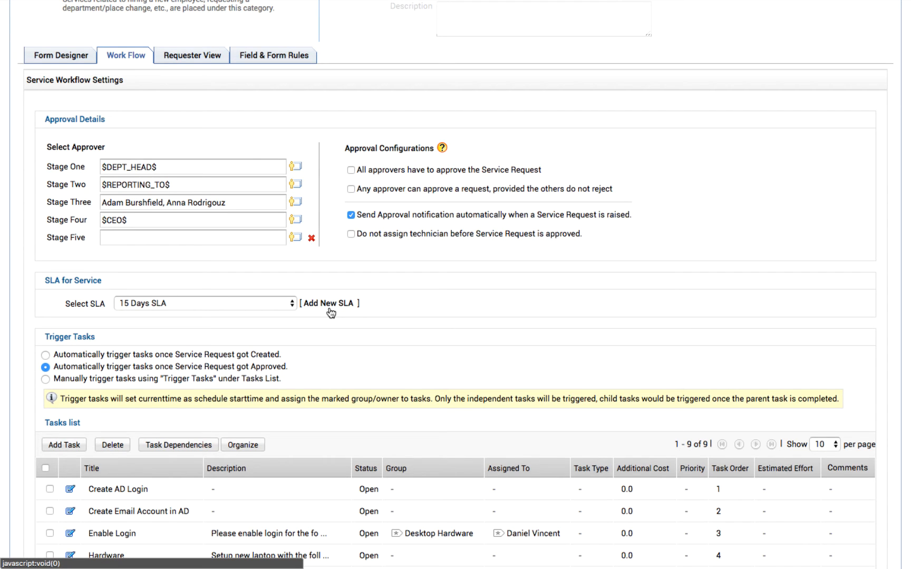
left_click(330, 311)
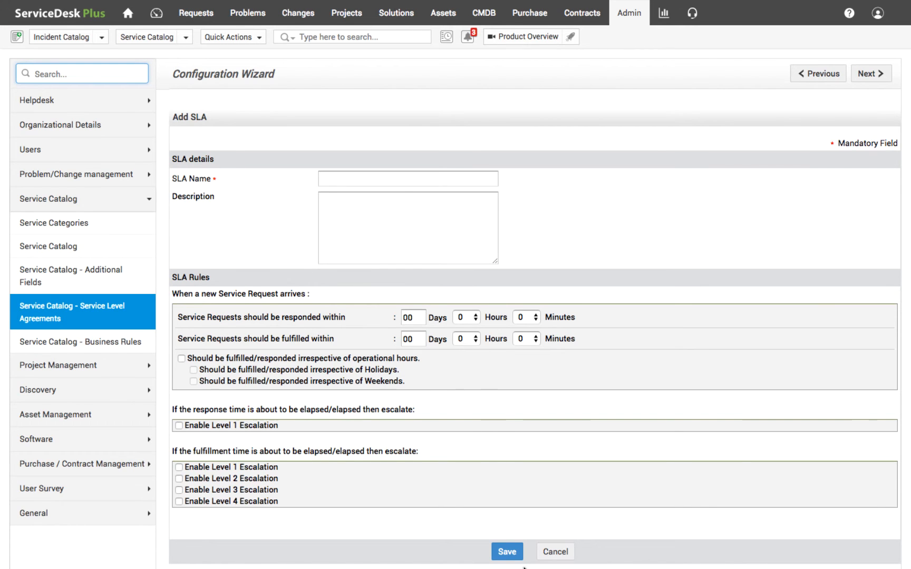
left_click(565, 553)
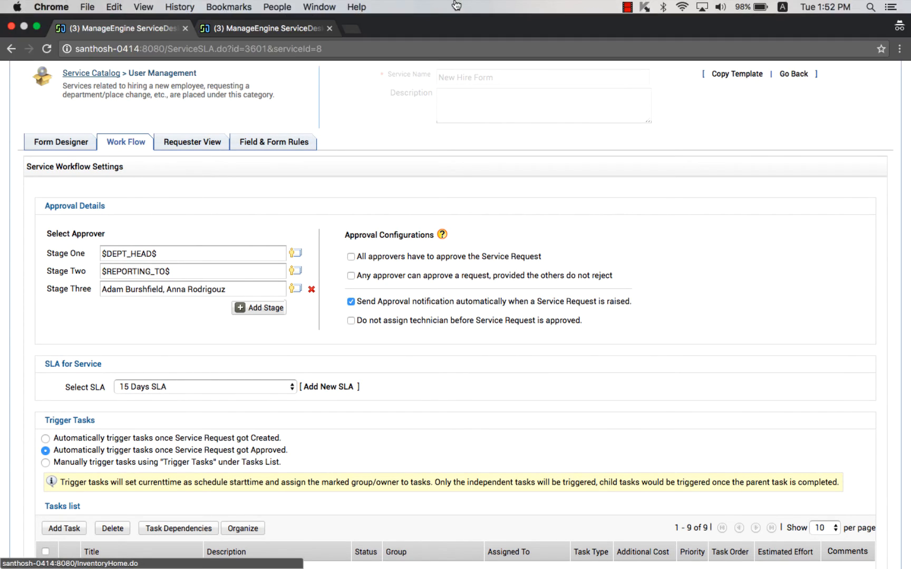
Step: Switch to the requester portal's browser window and look at the Hardware services offered in its Service Catalog
key("ctrl+Right")
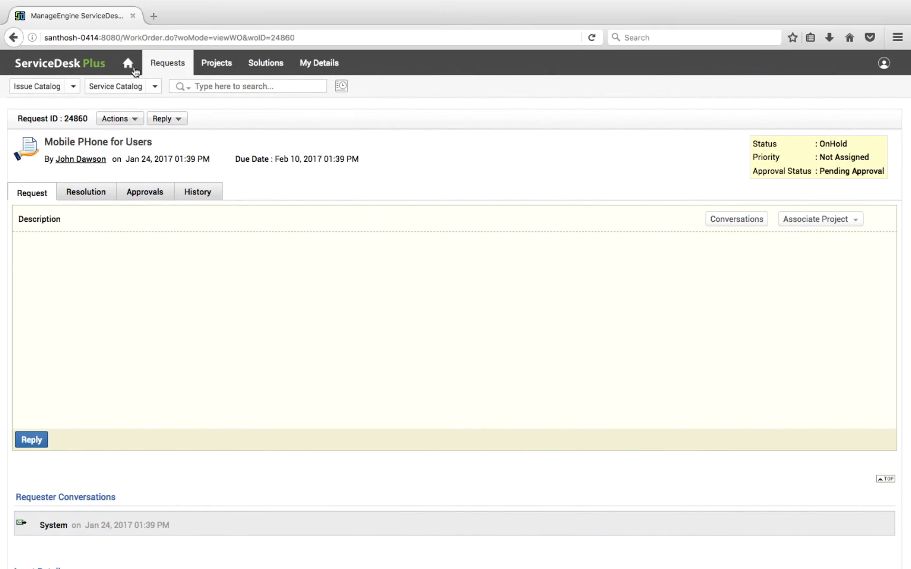
left_click(149, 88)
mouse_move(154, 129)
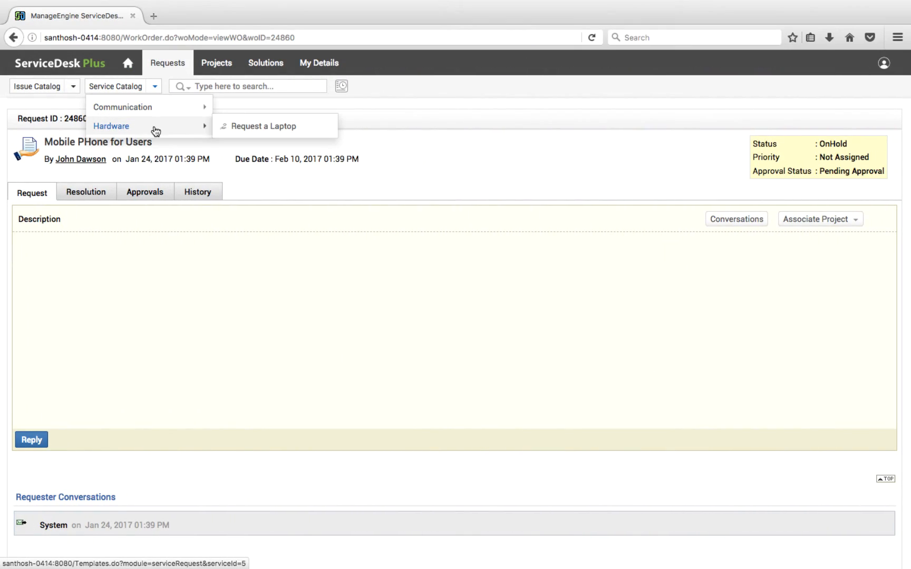
left_click(251, 138)
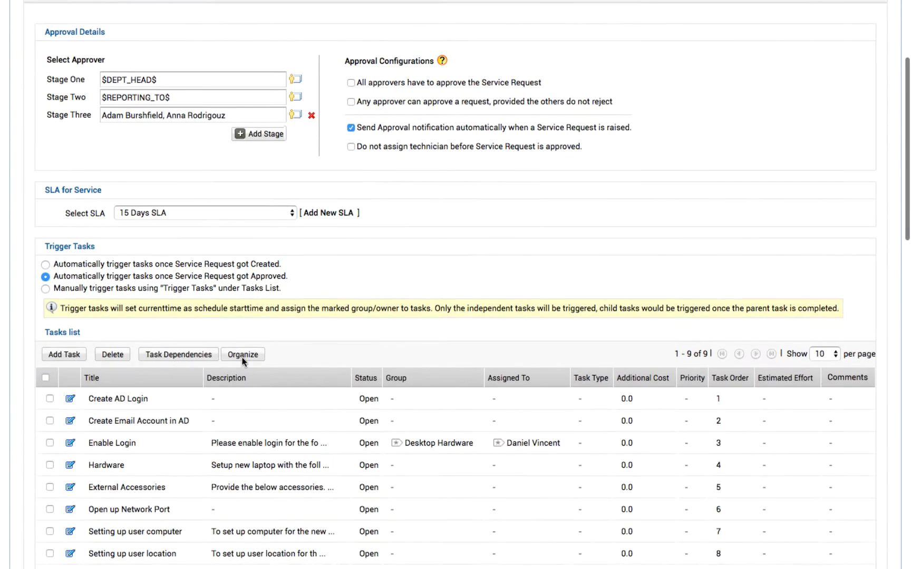
Step: Back in the New Hire Form workflow, examine the new task form and its available task templates, and cancel without adding a task
scroll(243, 360, "down", 5)
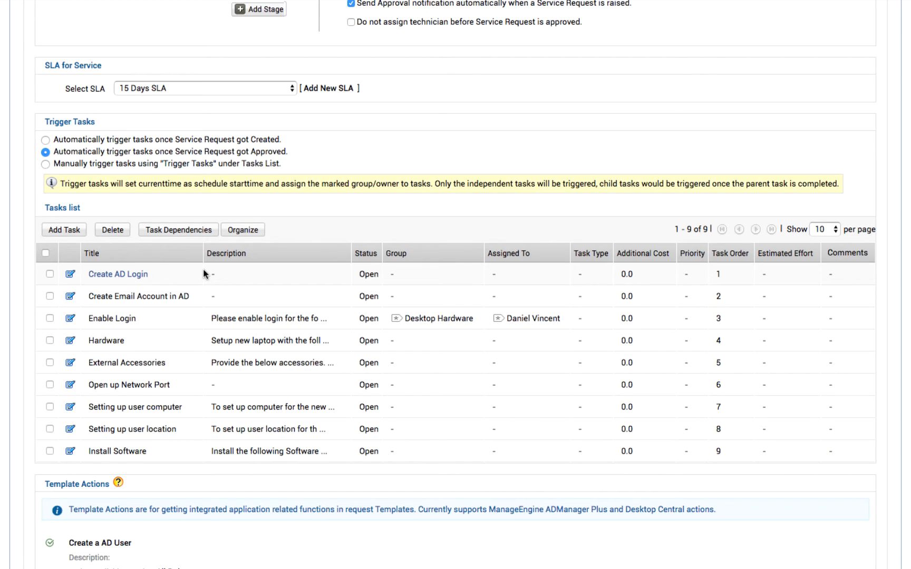
left_click(64, 229)
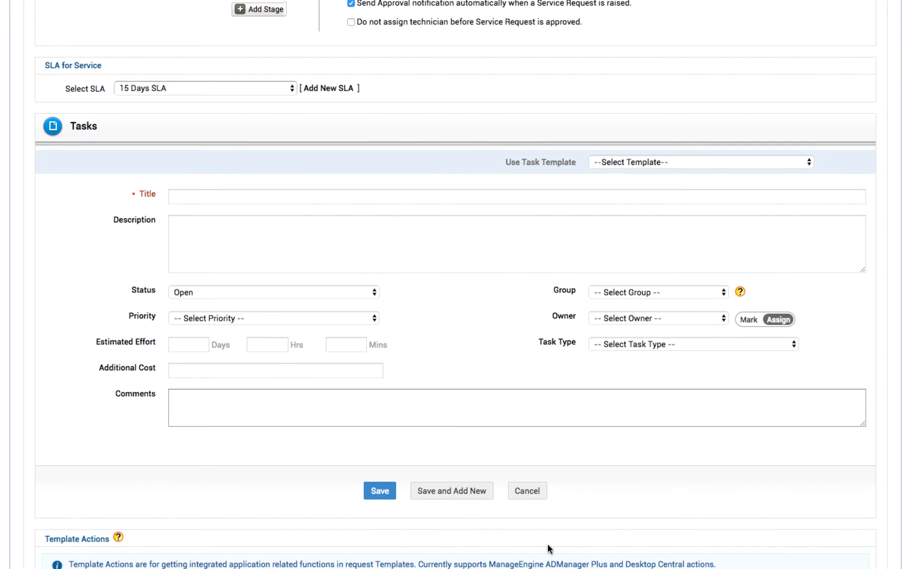
left_click(532, 492)
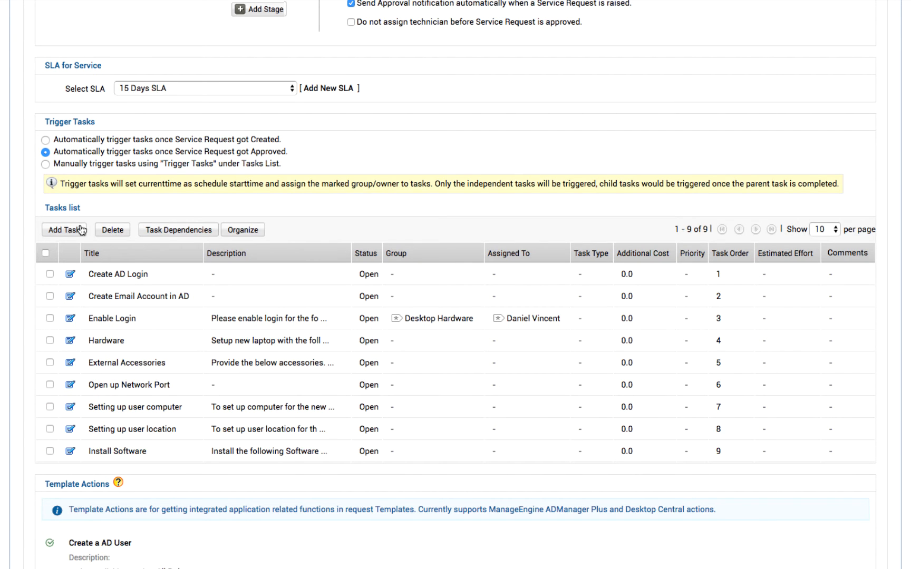
left_click(64, 229)
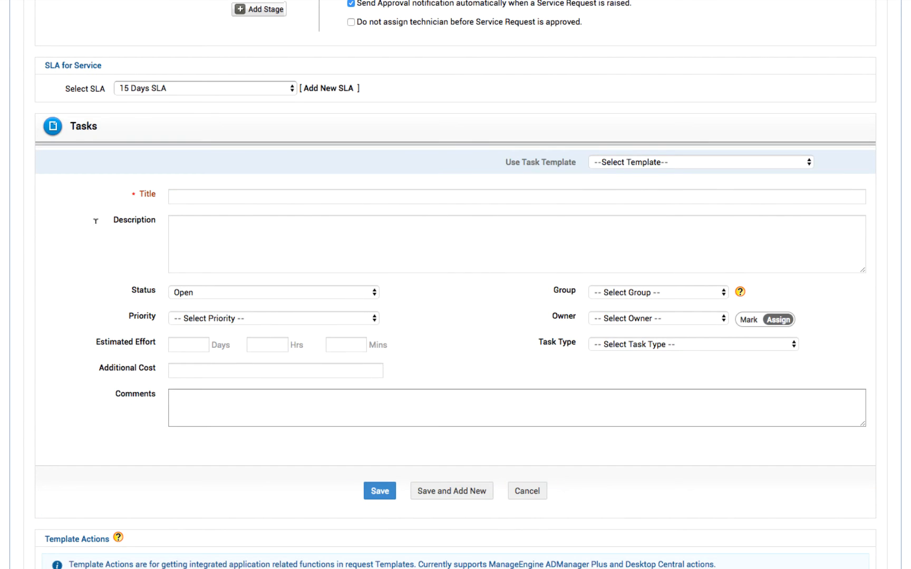
left_click(670, 157)
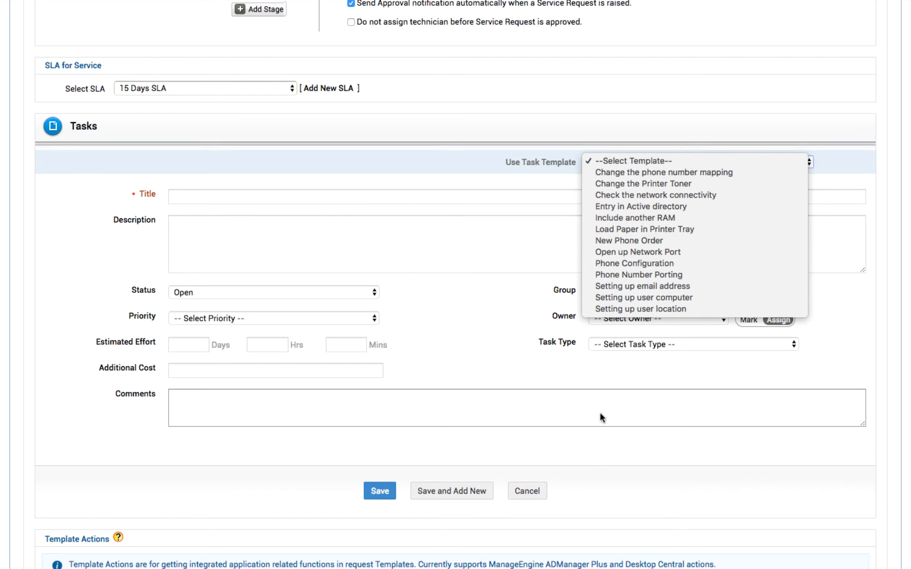
left_click(527, 490)
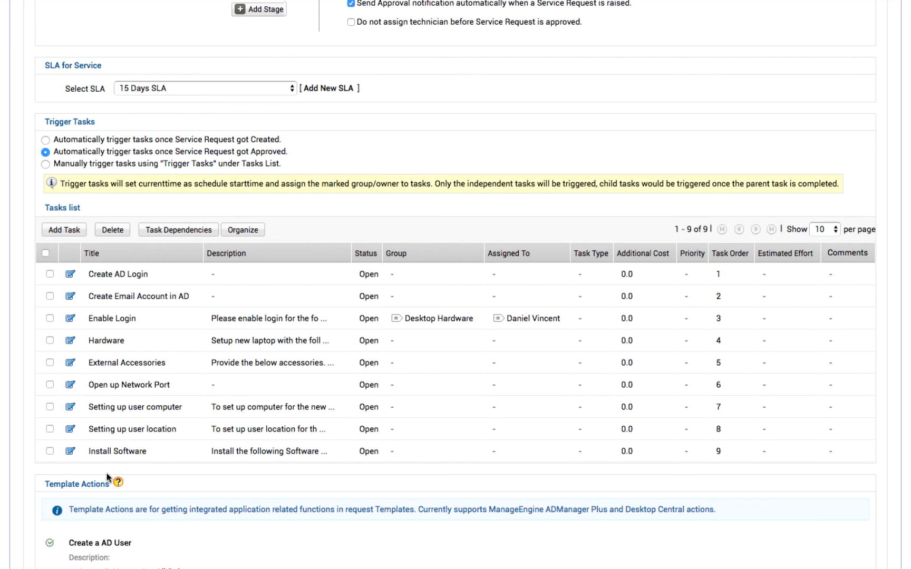
Step: Edit the Create AD Login task to mark the IT- Information and Technology group with its first listed technician as owner, and save it
left_click(69, 274)
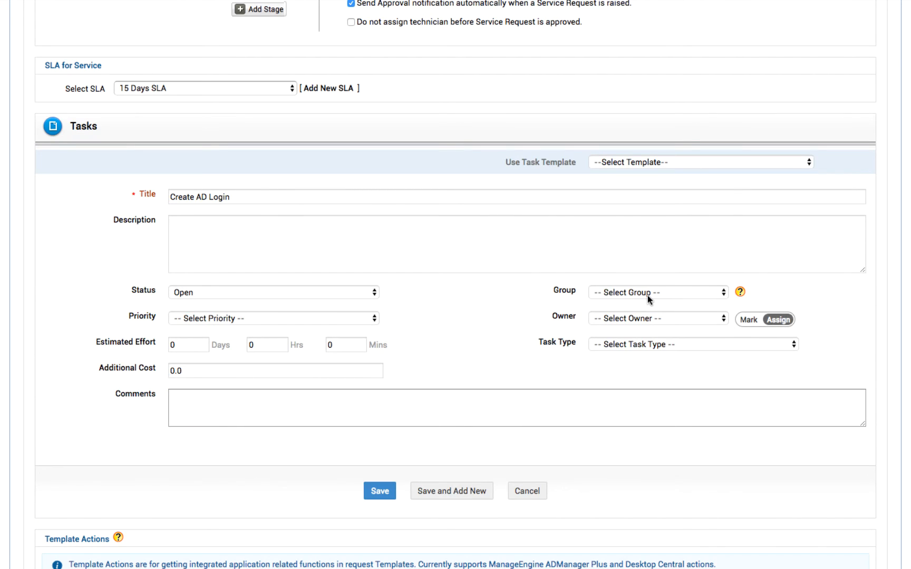
left_click(647, 295)
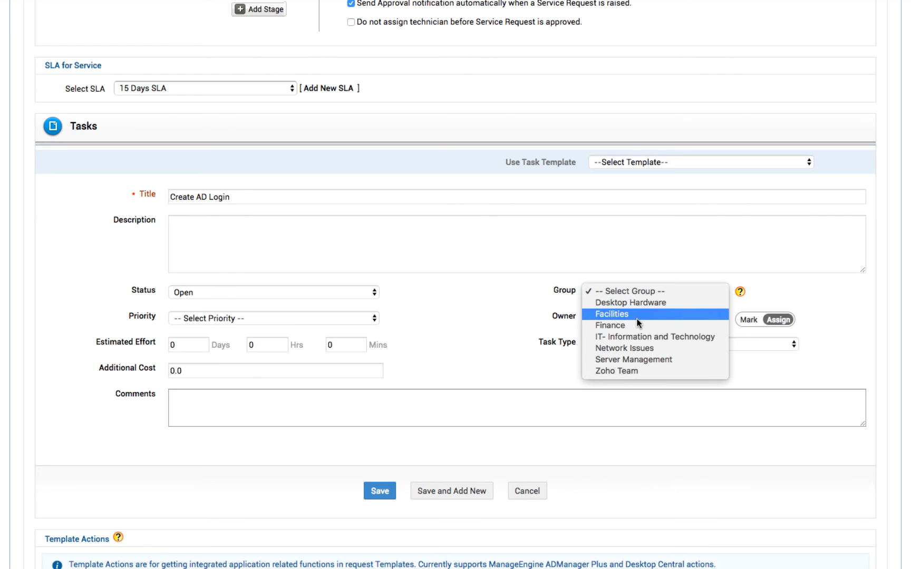
left_click(632, 337)
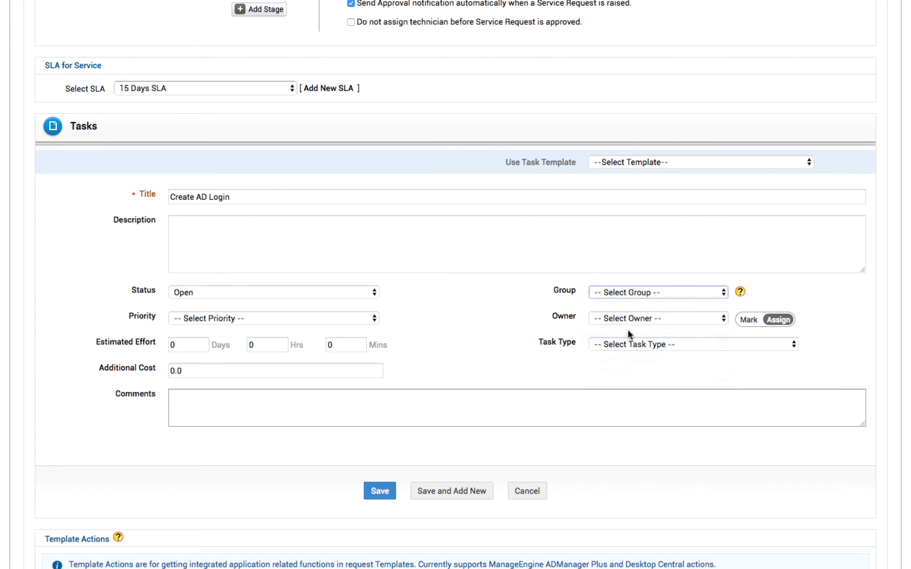
left_click(633, 316)
left_click(621, 337)
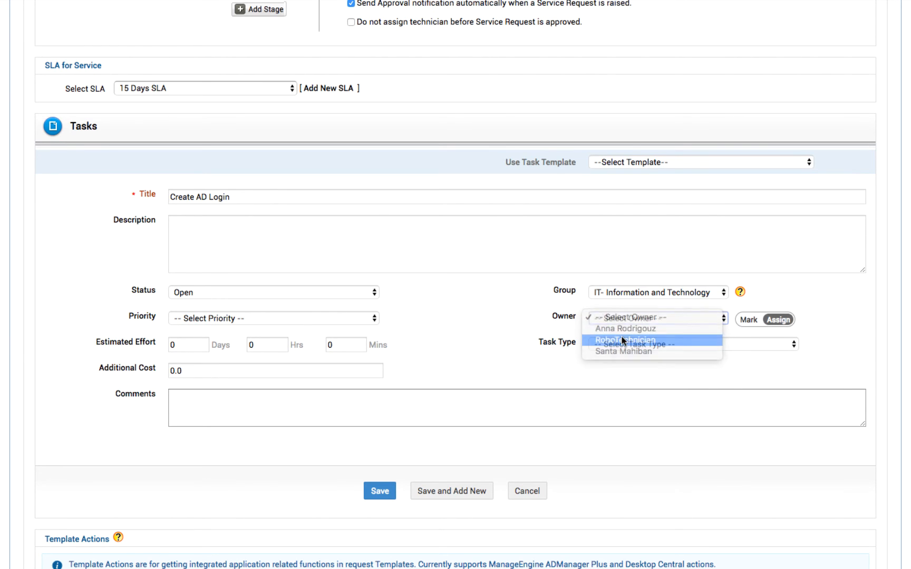
left_click(621, 316)
left_click(619, 308)
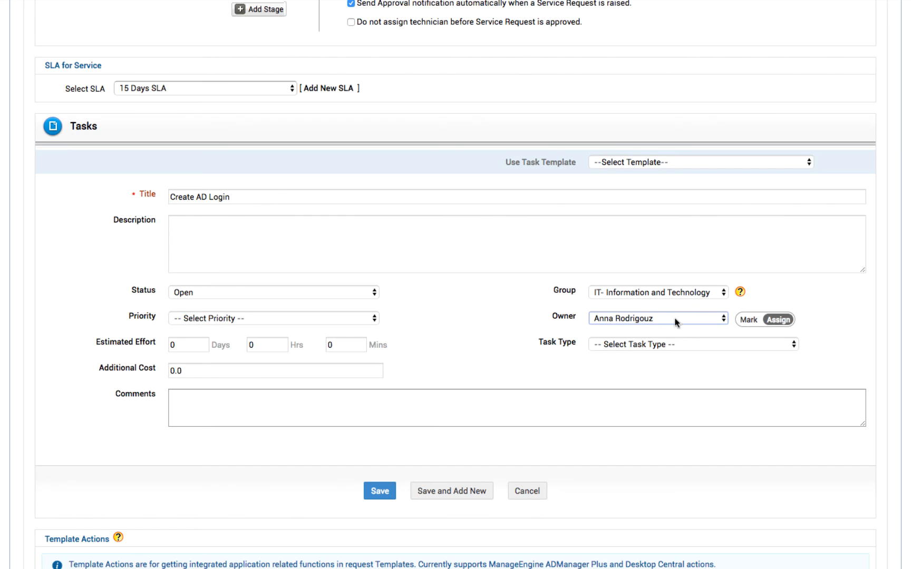
left_click(747, 318)
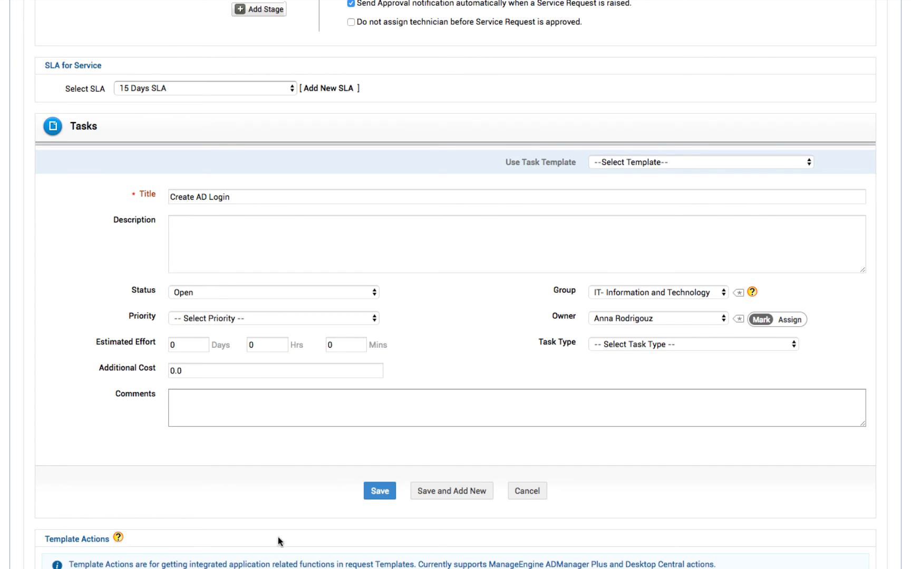
left_click(380, 491)
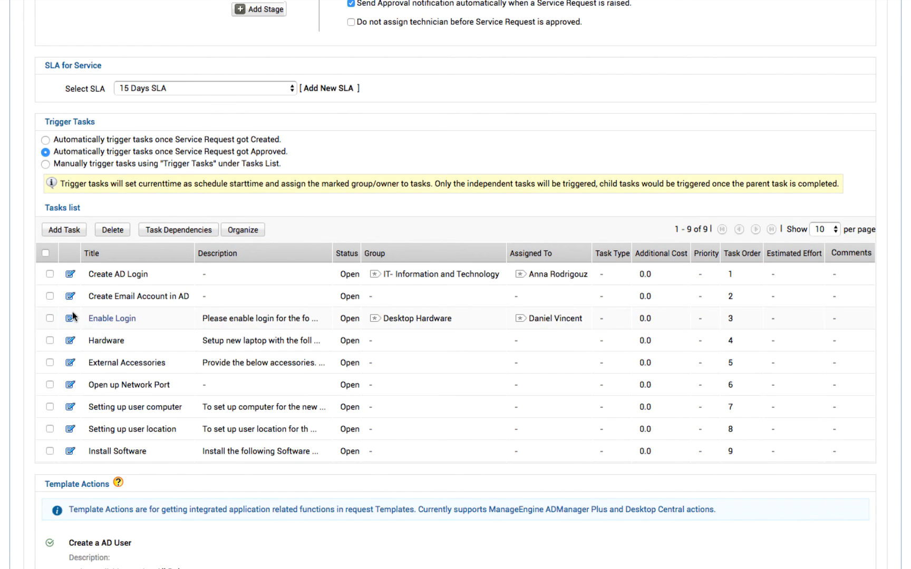
Step: Edit the Create Email Account in AD task to mark the IT- Information and Technology group with its last listed technician as owner, and save it
left_click(115, 298)
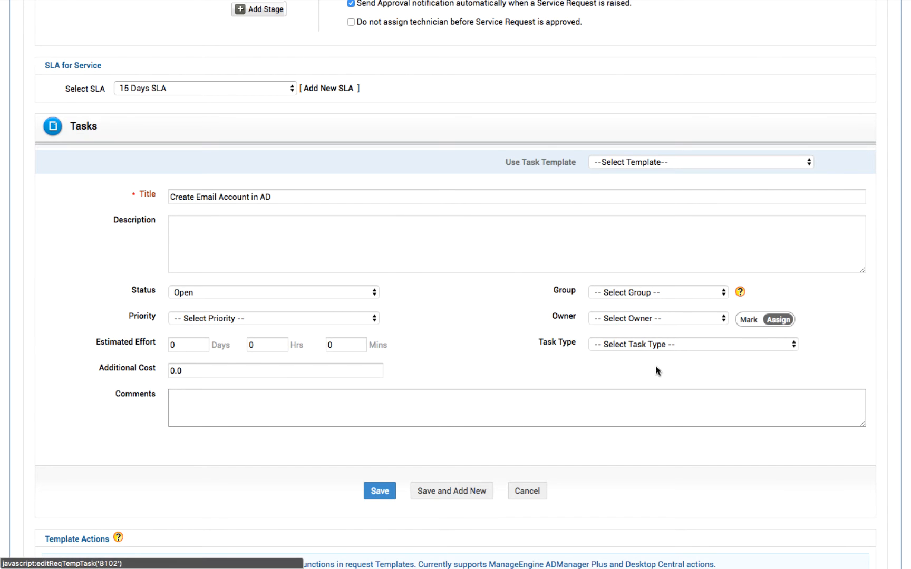
left_click(744, 319)
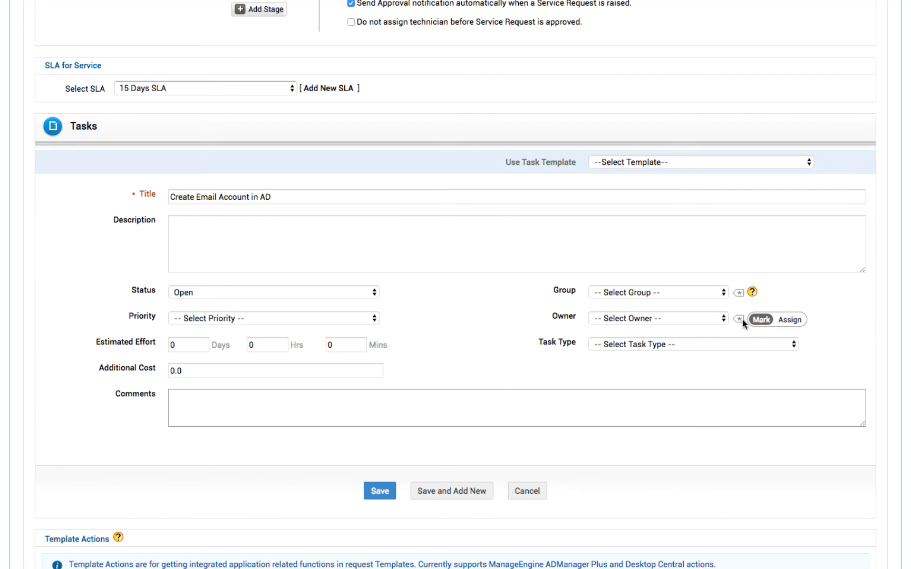
left_click(700, 293)
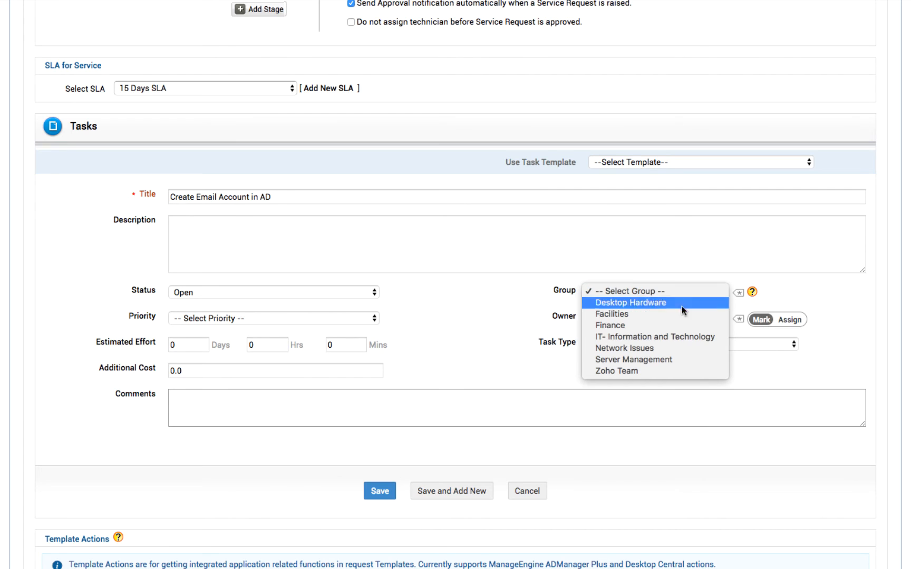
left_click(656, 336)
left_click(635, 315)
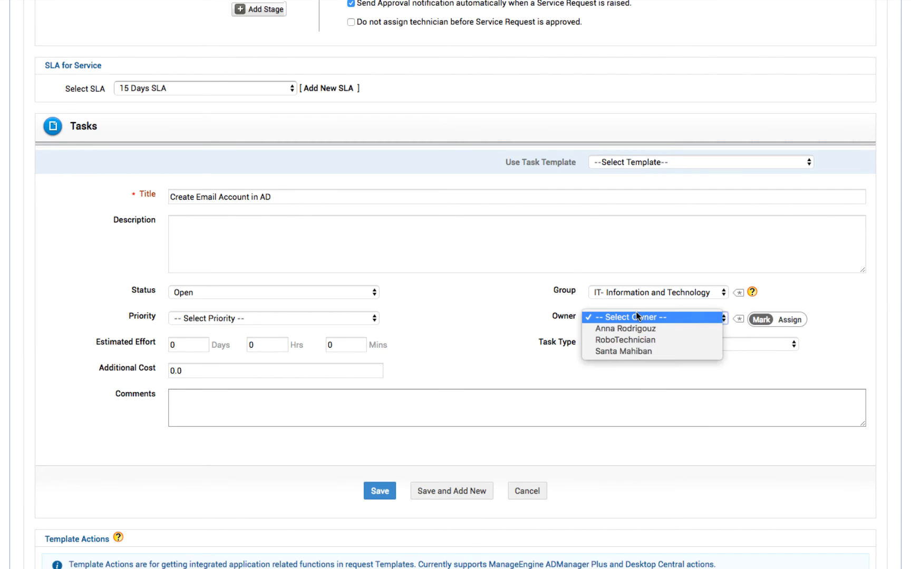
left_click(622, 351)
left_click(379, 491)
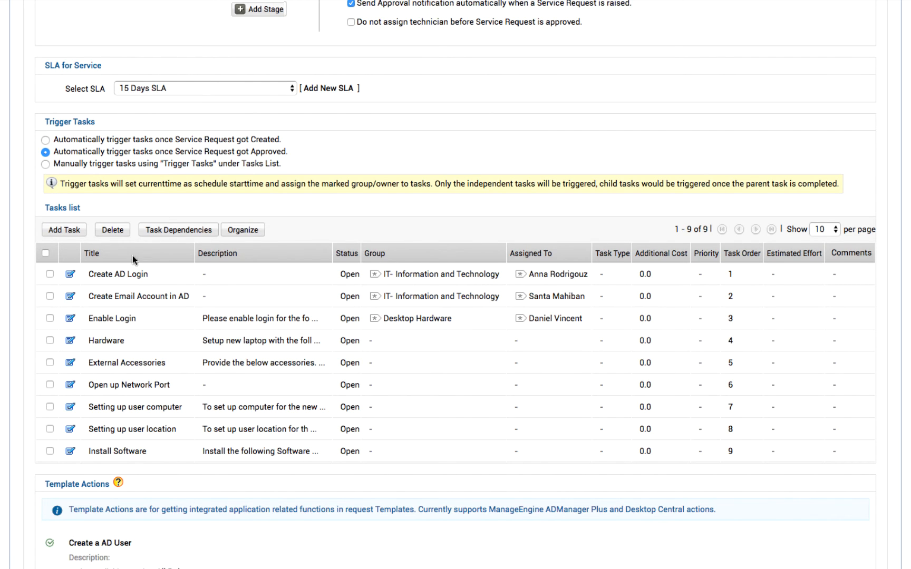
Step: Open the New Hire Form's task dependencies map and examine the chains for Create AD Login and Setting up user location
left_click(162, 232)
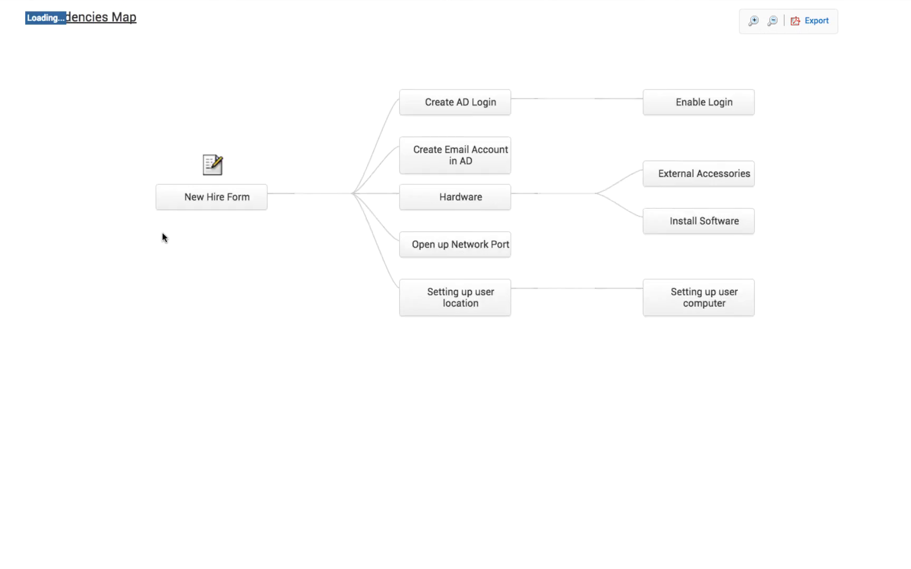
mouse_move(488, 97)
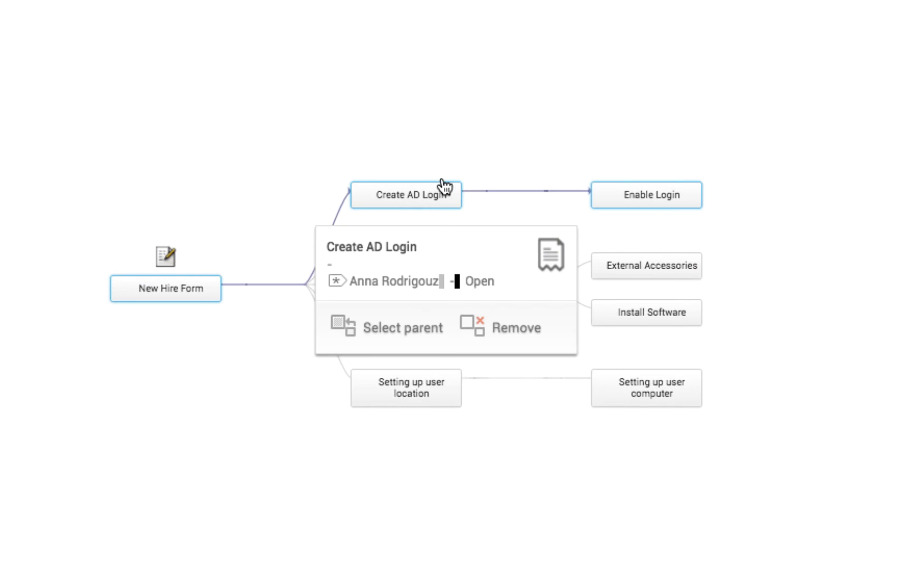
mouse_move(424, 398)
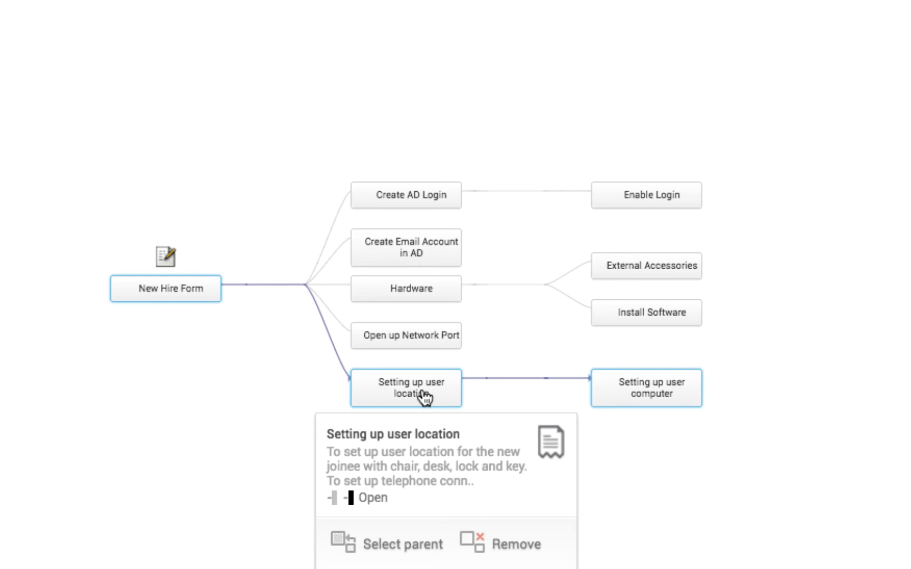
Step: Examine the Create AD Login chain and Enable Login in the task dependencies map, and return to the New Hire Form workflow
mouse_move(433, 198)
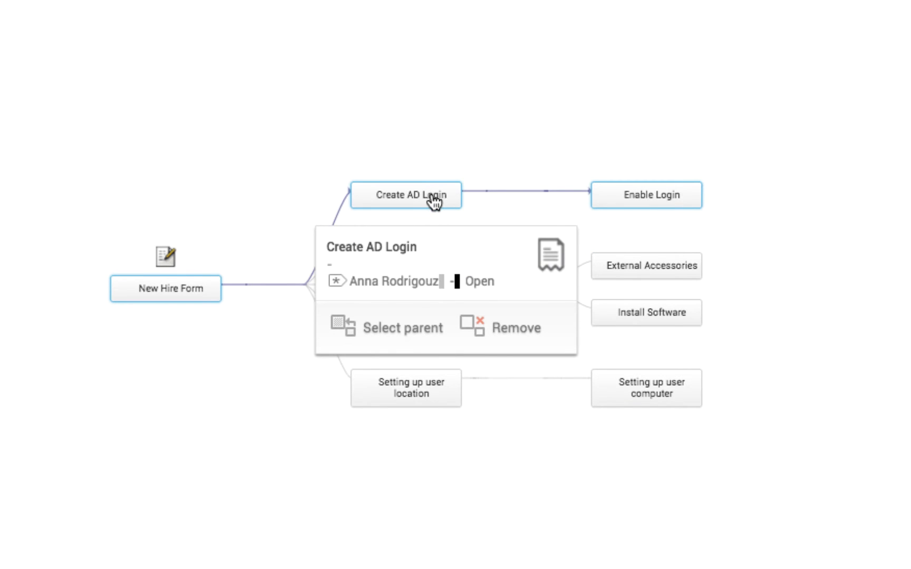
mouse_move(610, 207)
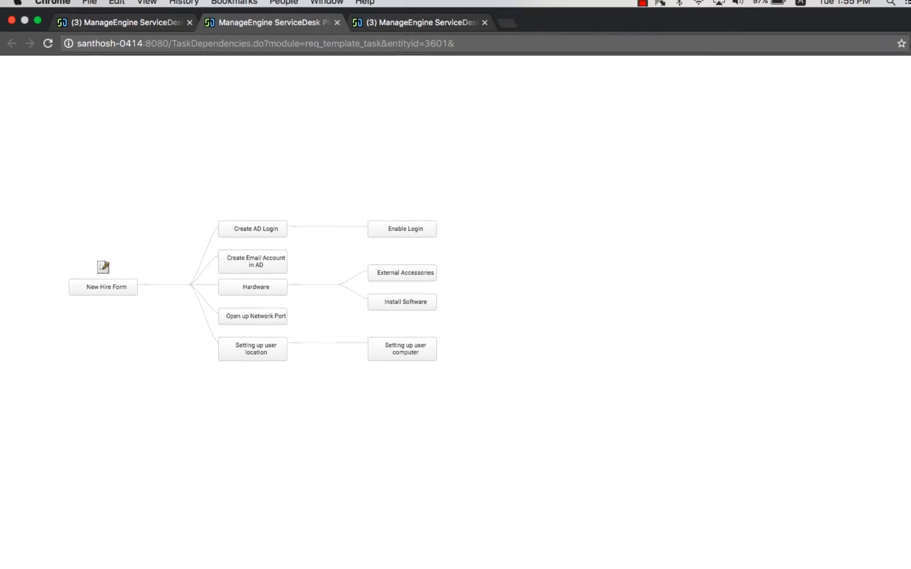
left_click(98, 28)
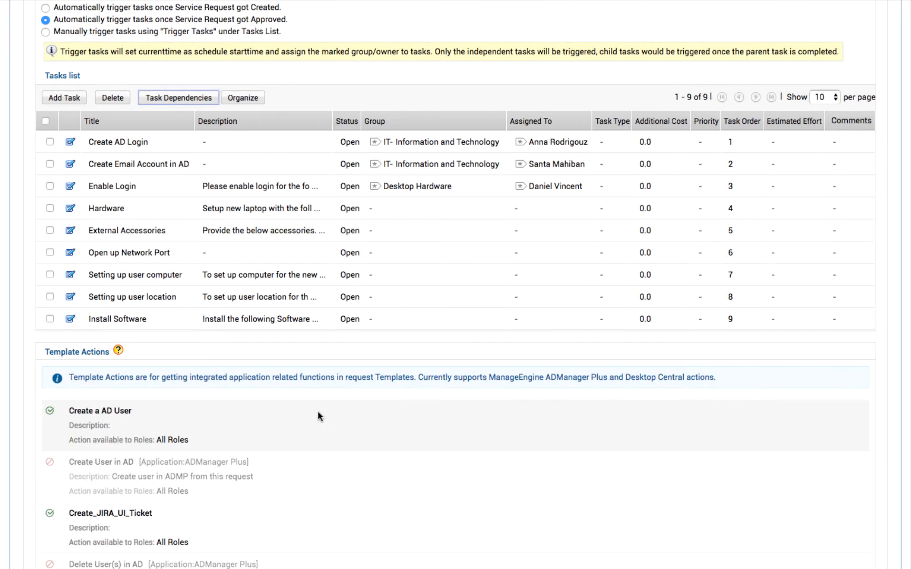
Step: Examine the template actions of the New Hire Form workflow, from Create a AD User to Install/Uninstall software
scroll(318, 412, "down", 3)
scroll(318, 412, "down", 2)
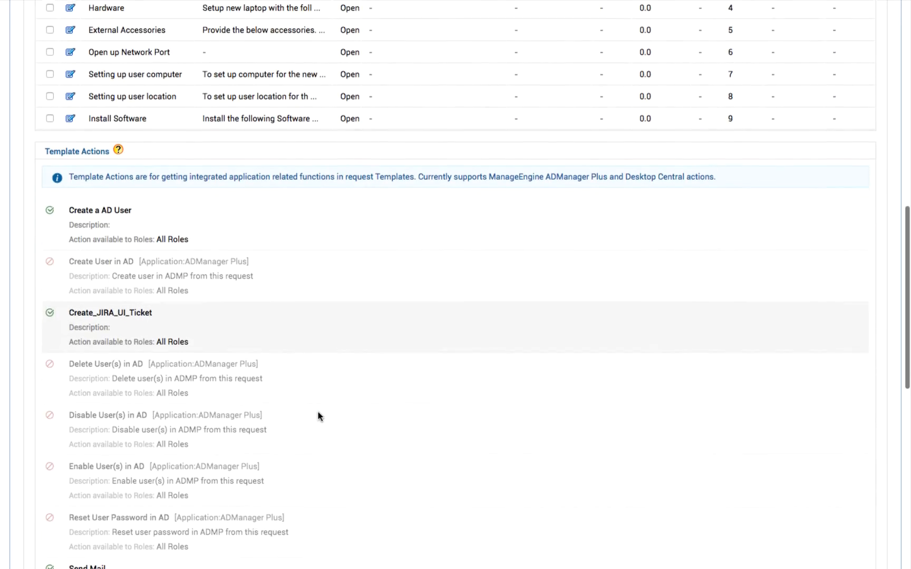
scroll(318, 413, "down", 4)
scroll(318, 412, "down", 3)
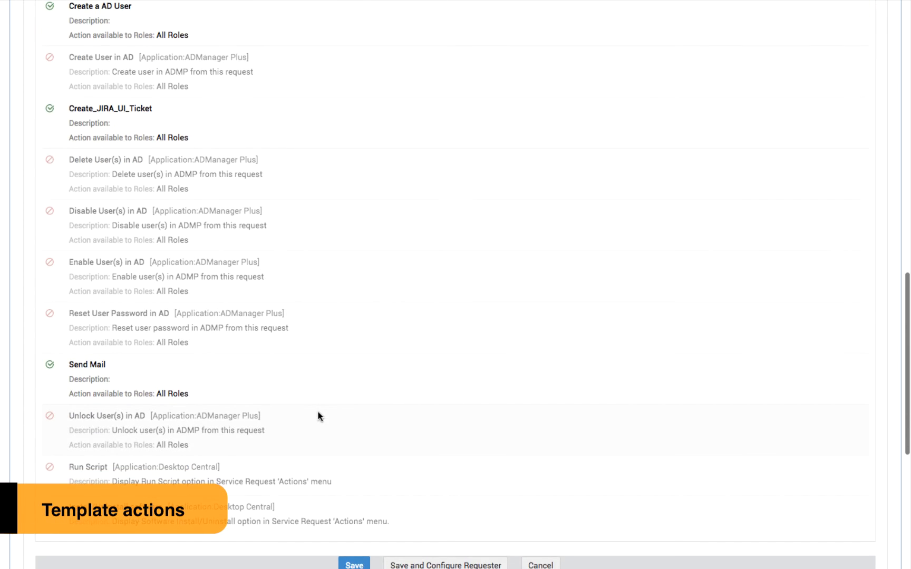
scroll(318, 412, "up", 5)
scroll(318, 412, "up", 2)
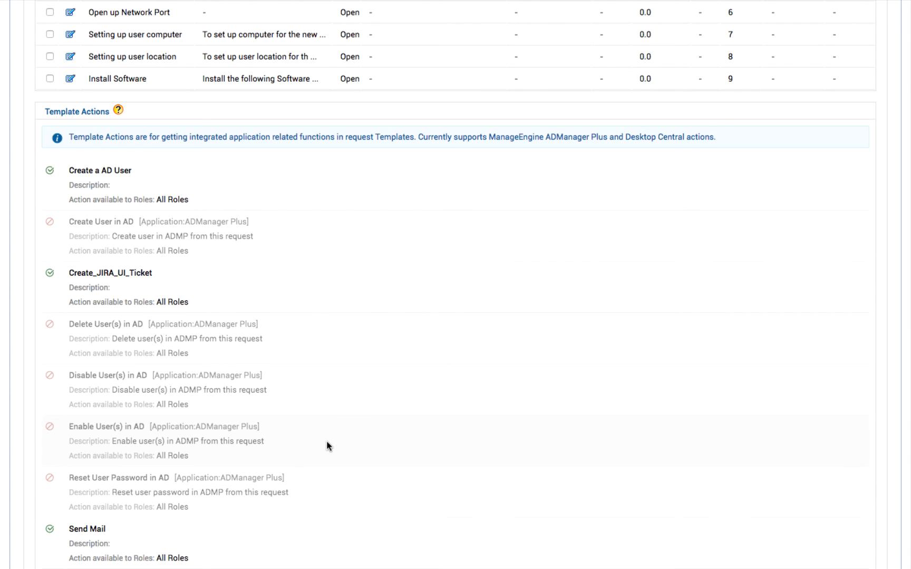
scroll(327, 442, "down", 3)
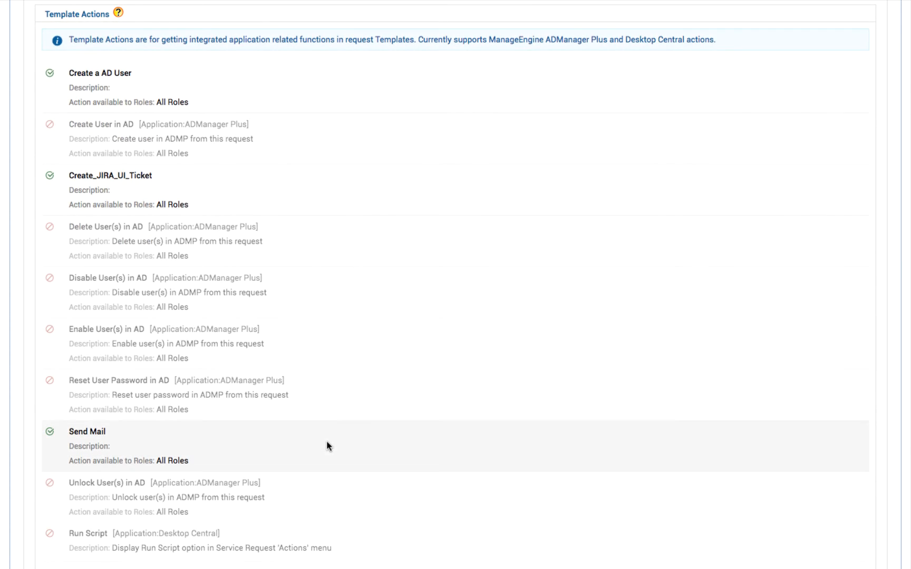
scroll(327, 446, "down", 3)
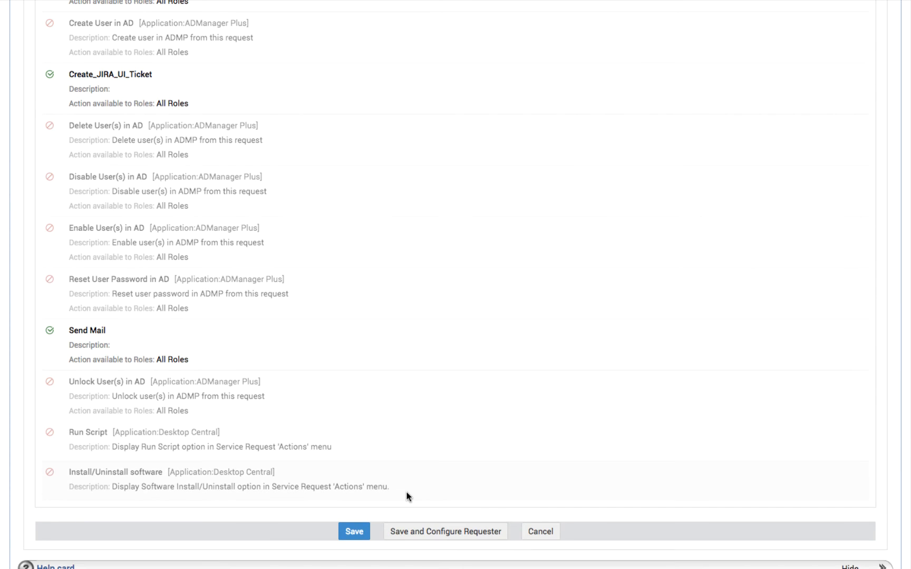
scroll(407, 496, "up", 5)
scroll(407, 497, "down", 9)
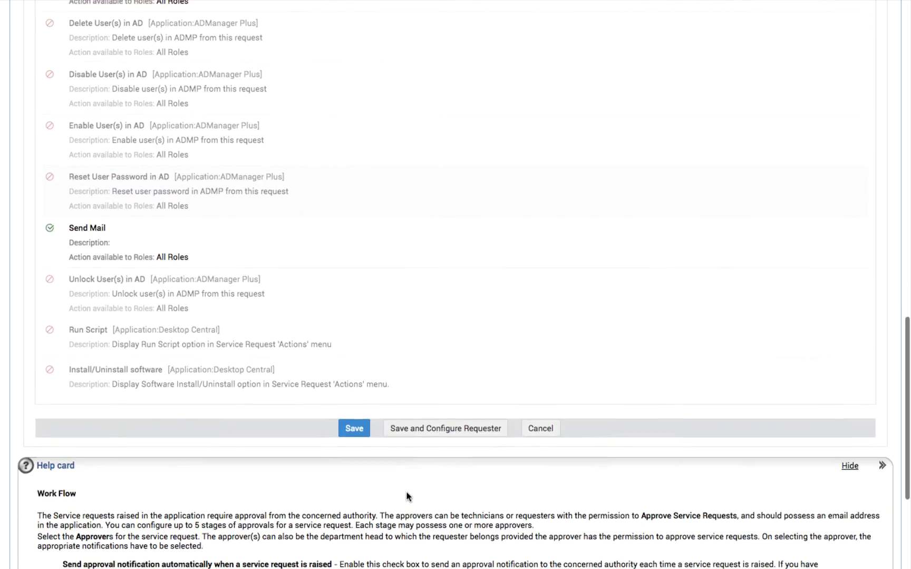
Step: Save the workflow, continue to the requester configuration, and examine the form fields and group association in the requester view
left_click(454, 425)
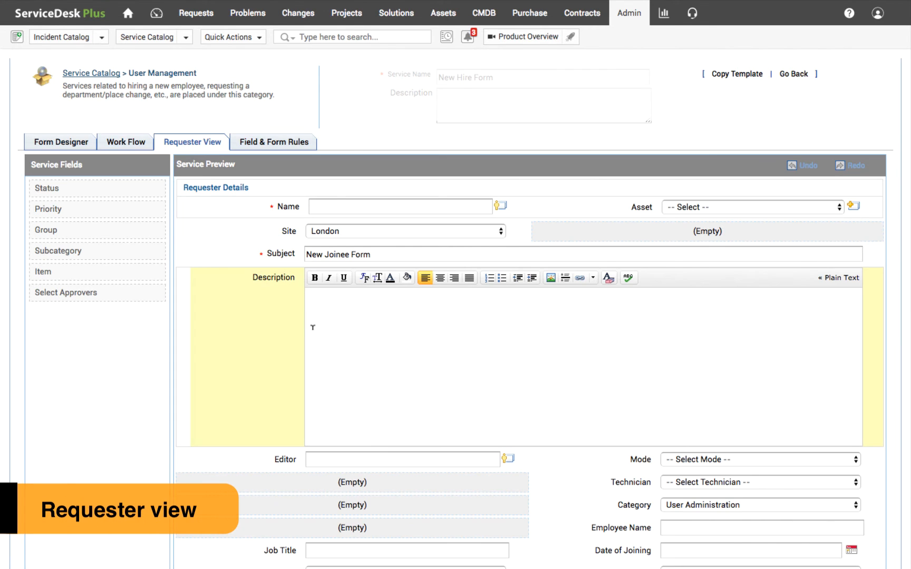
scroll(351, 378, "down", 5)
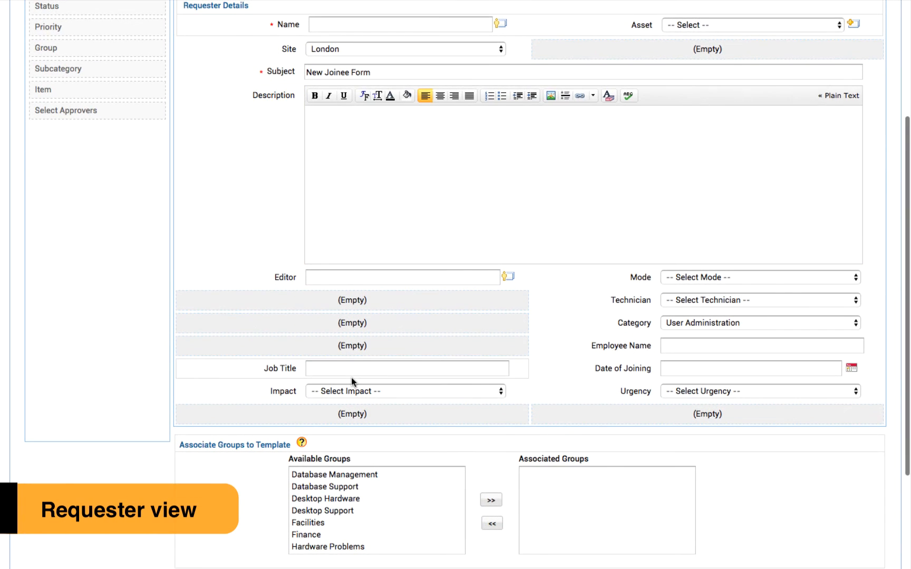
scroll(351, 377, "down", 2)
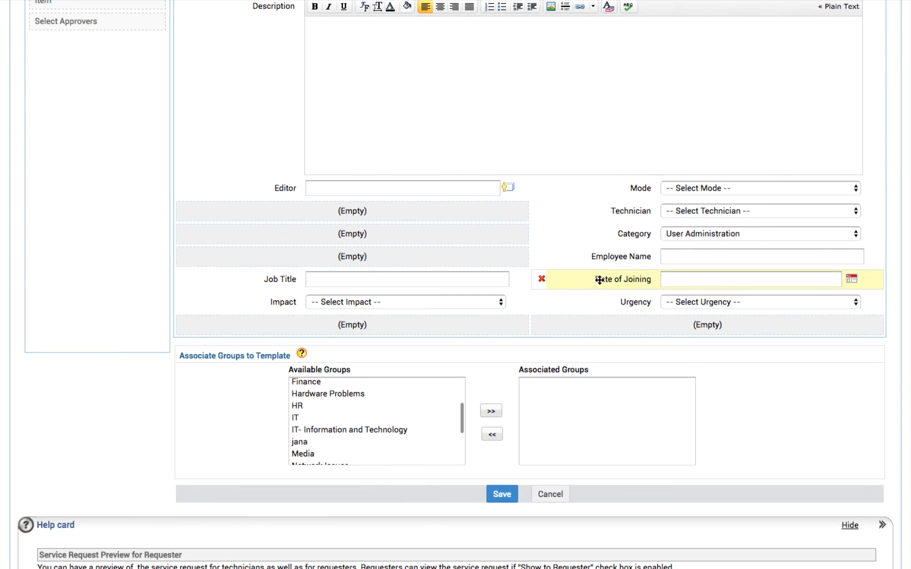
scroll(599, 280, "up", 1)
scroll(599, 280, "up", 2)
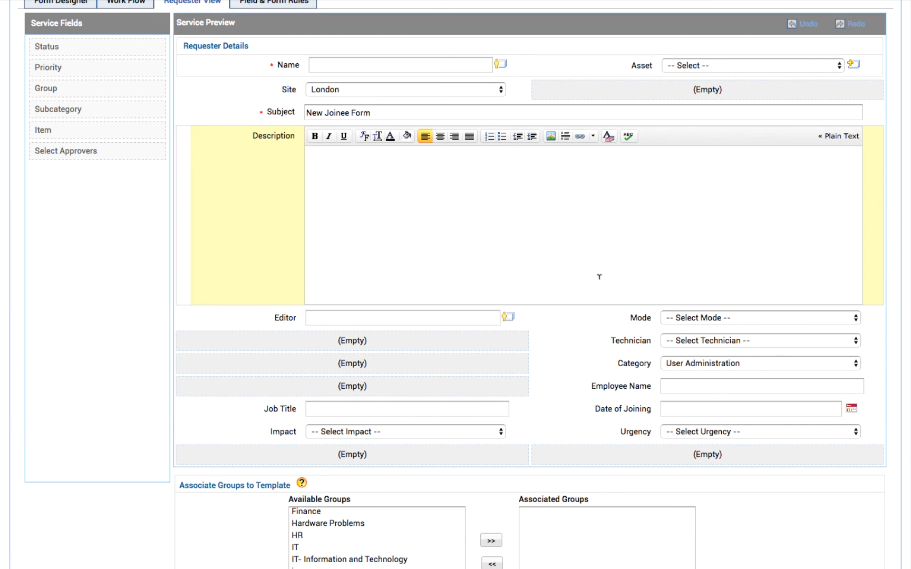
scroll(600, 277, "up", 2)
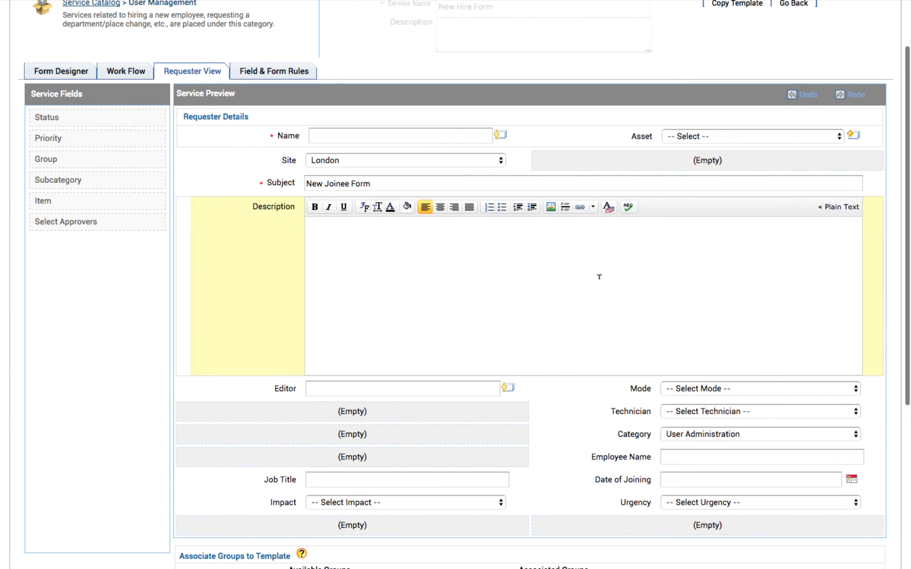
Step: Show the template's field and form rules, then open a New Hire Form request from the User Management services and examine its fields
left_click(273, 71)
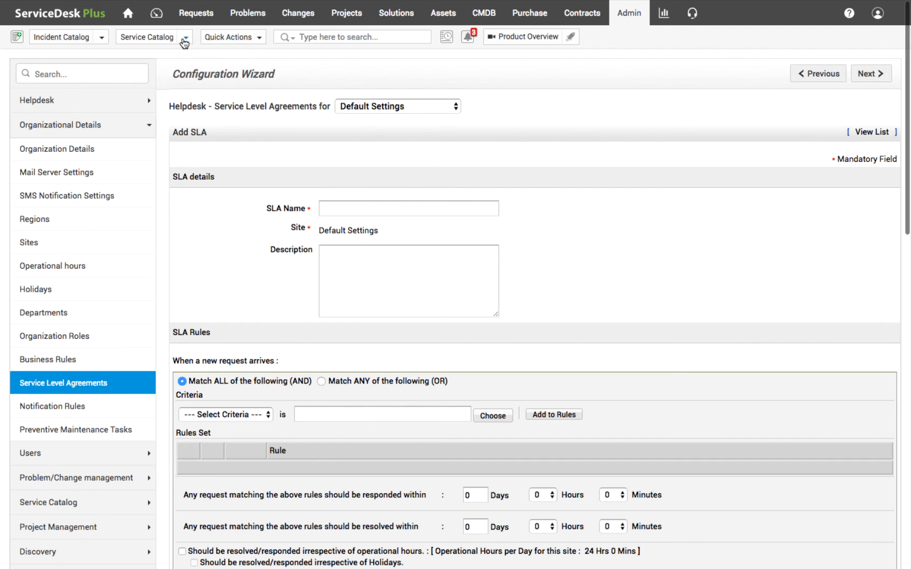
left_click(185, 37)
mouse_move(180, 151)
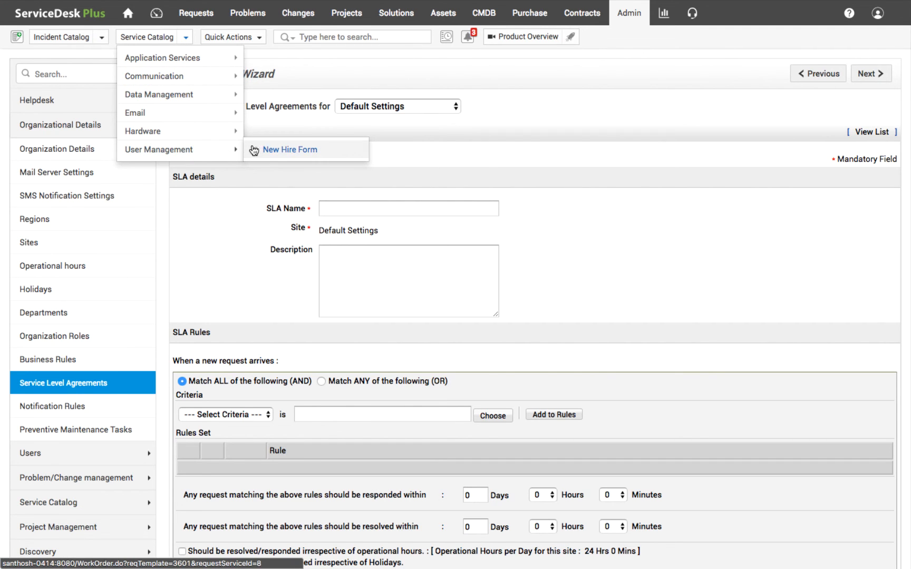
left_click(254, 150)
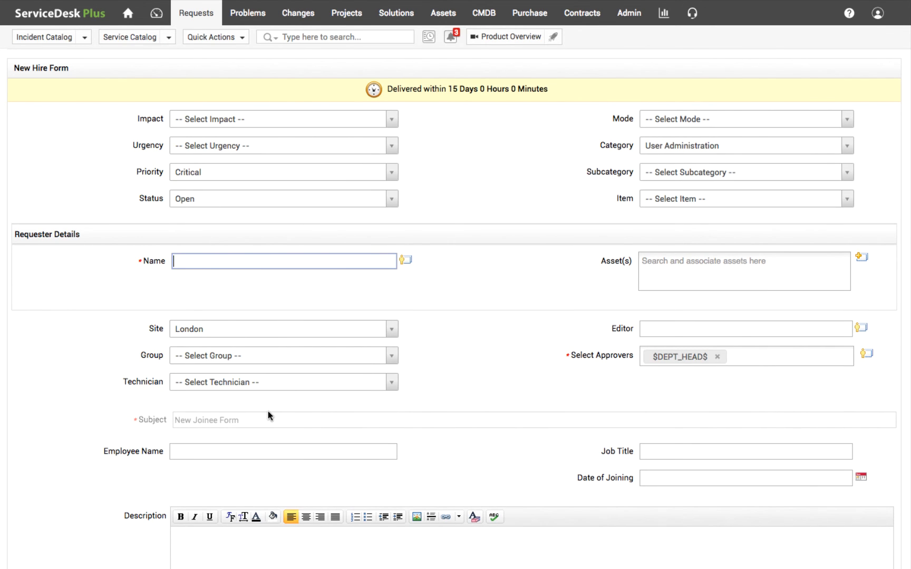
scroll(268, 411, "down", 6)
scroll(268, 411, "down", 3)
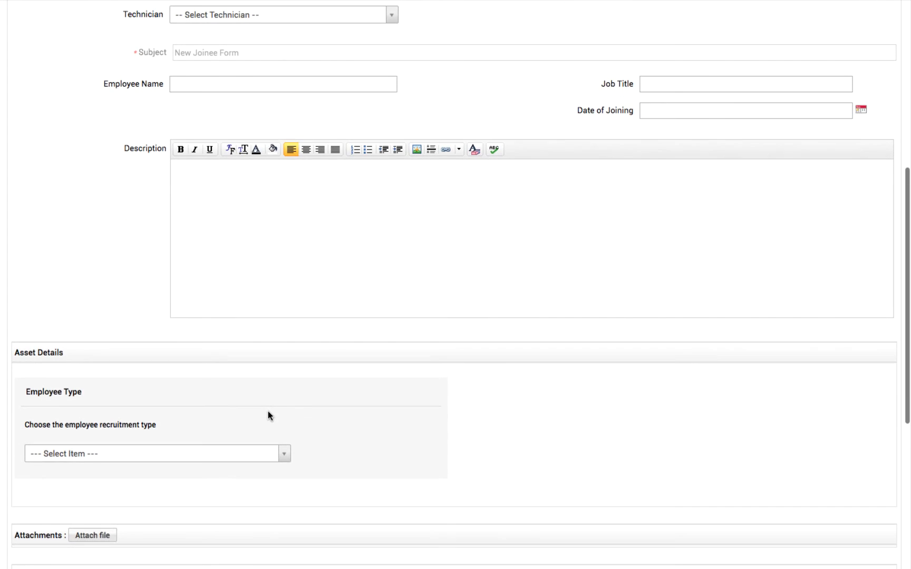
scroll(268, 411, "up", 4)
scroll(268, 411, "up", 5)
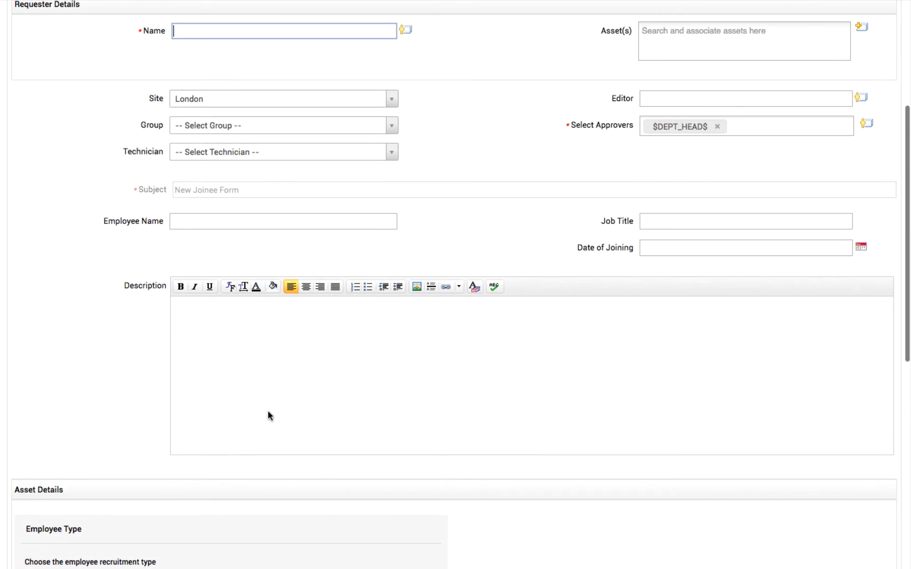
scroll(268, 411, "up", 1)
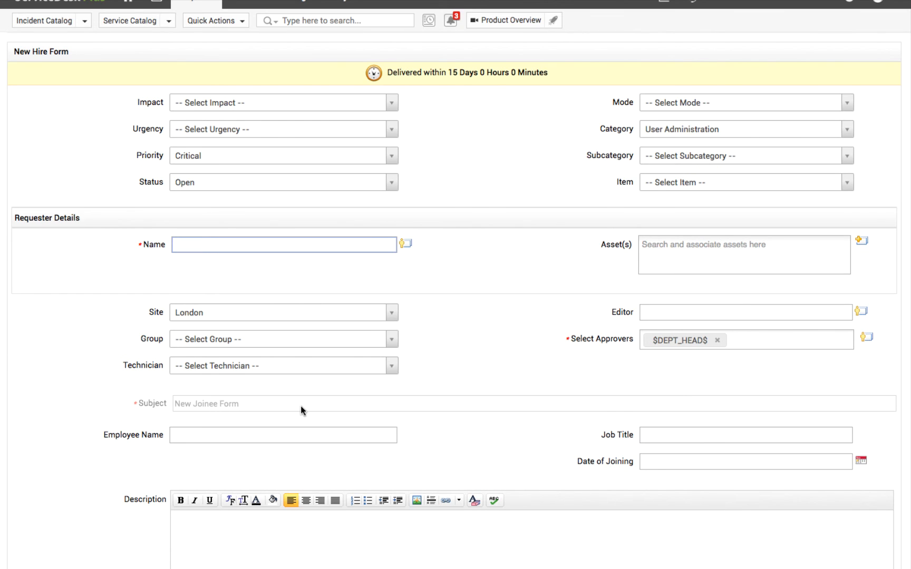
scroll(300, 407, "up", 1)
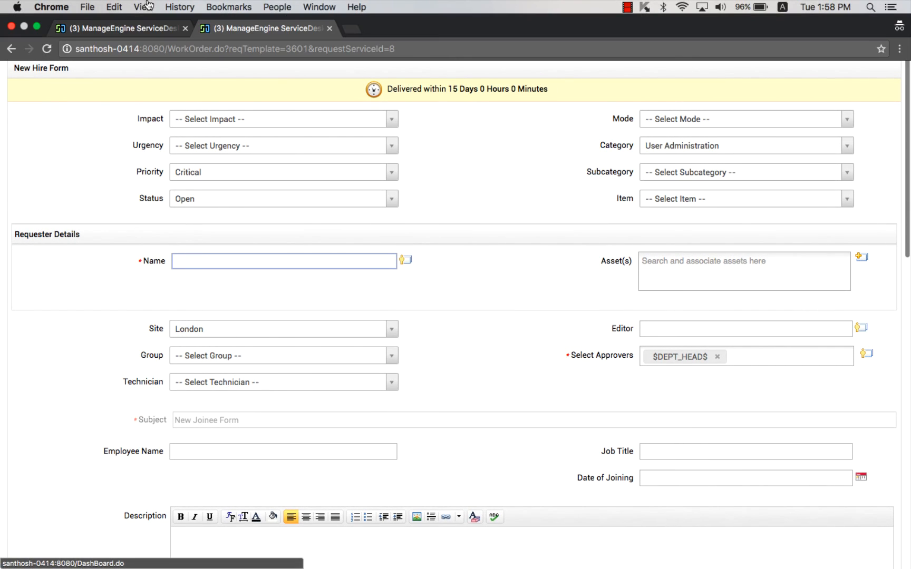
Step: Return to the New Hire Form template's rules and show those that run on field change
left_click(116, 28)
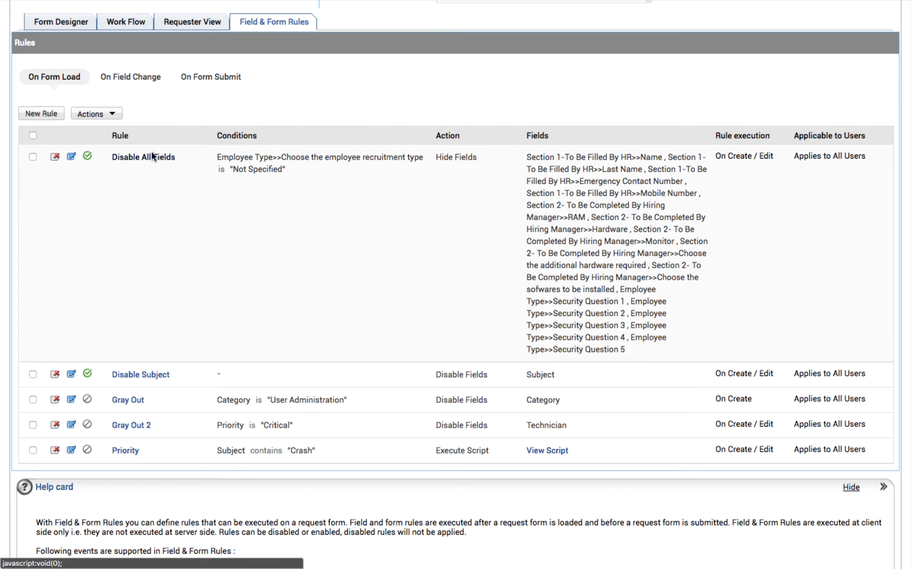
left_click(132, 77)
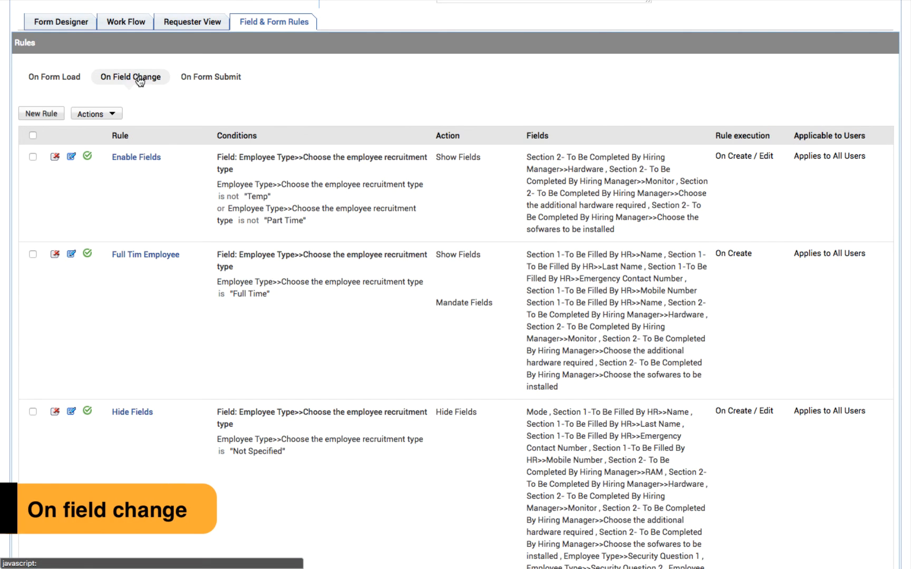
Step: In the New Hire Form request, set the employee recruitment type to Full Time, examine the asset details sections, and try Part Time
mouse_move(276, 1)
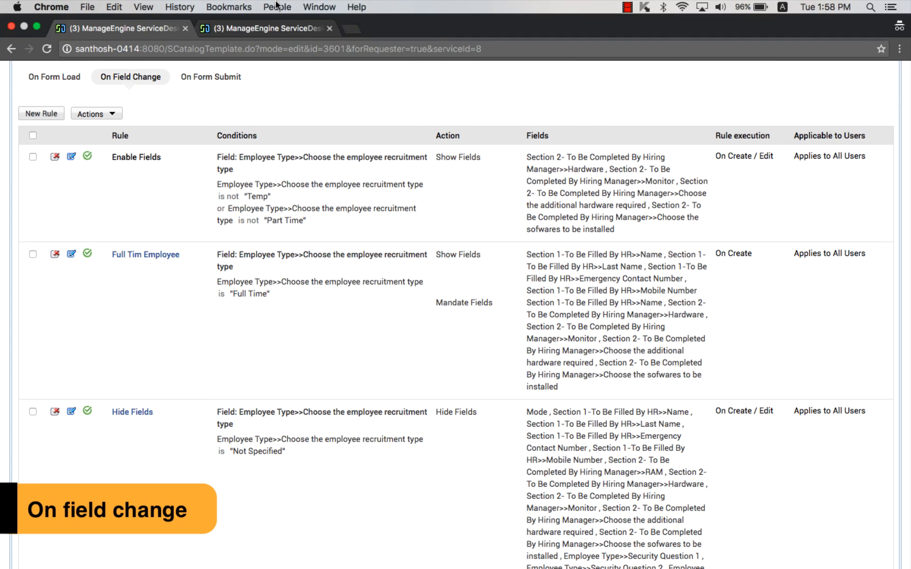
left_click(266, 25)
scroll(358, 320, "down", 7)
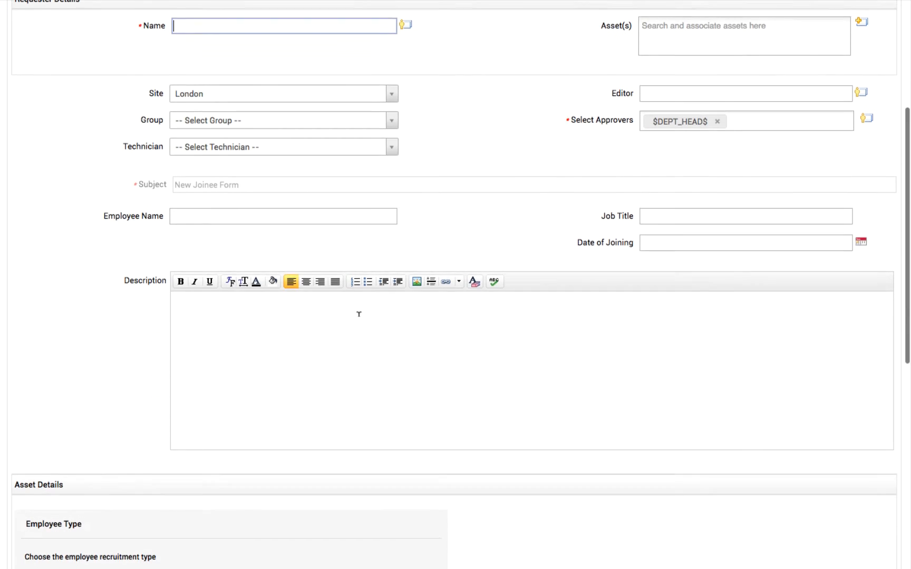
left_click(214, 441)
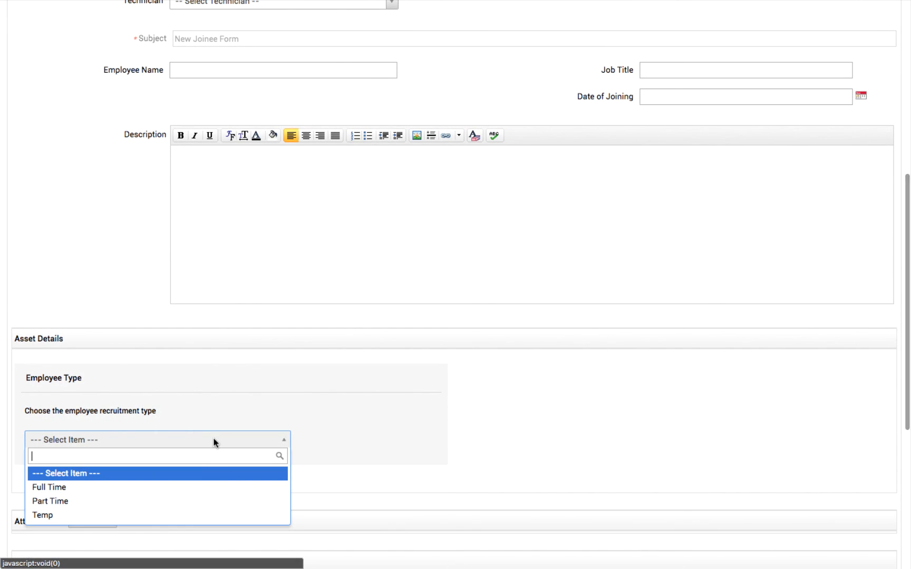
left_click(136, 487)
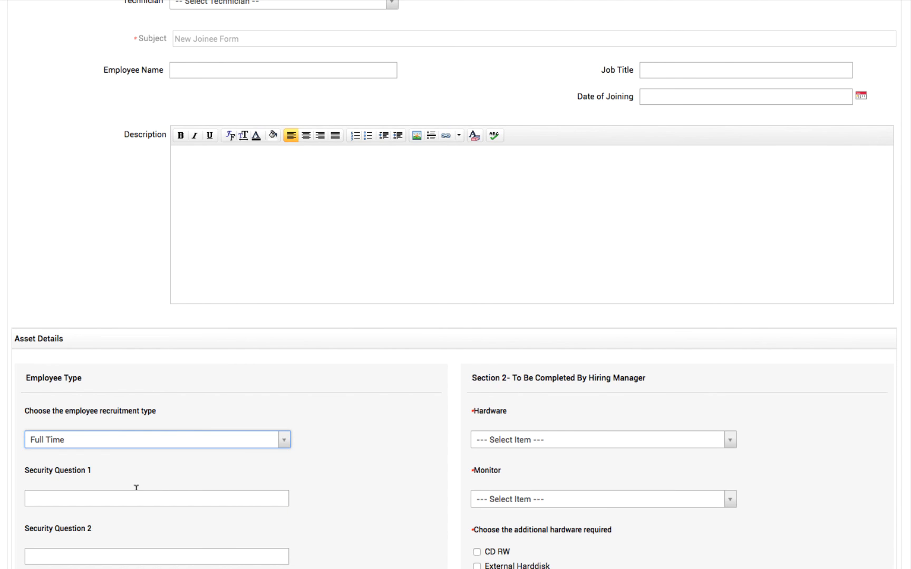
scroll(136, 488, "down", 3)
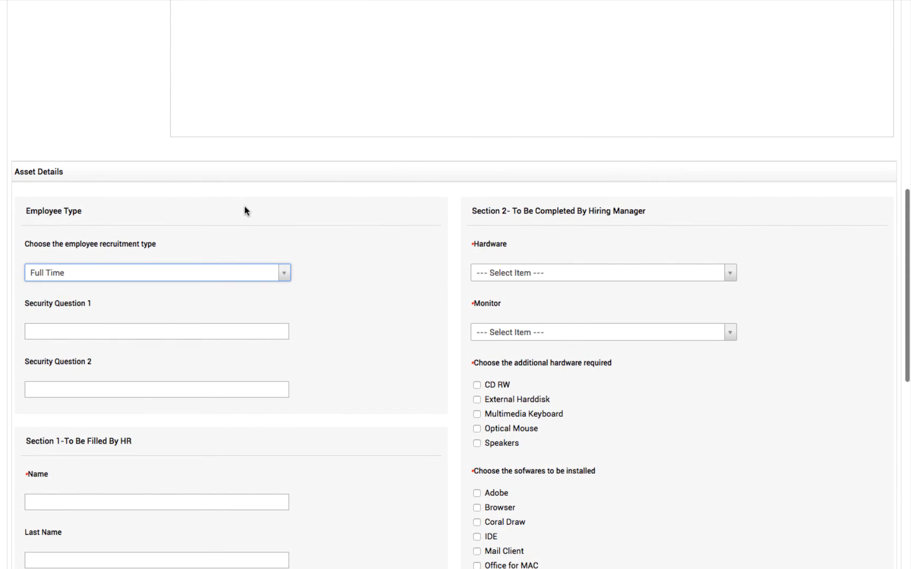
scroll(244, 211, "down", 3)
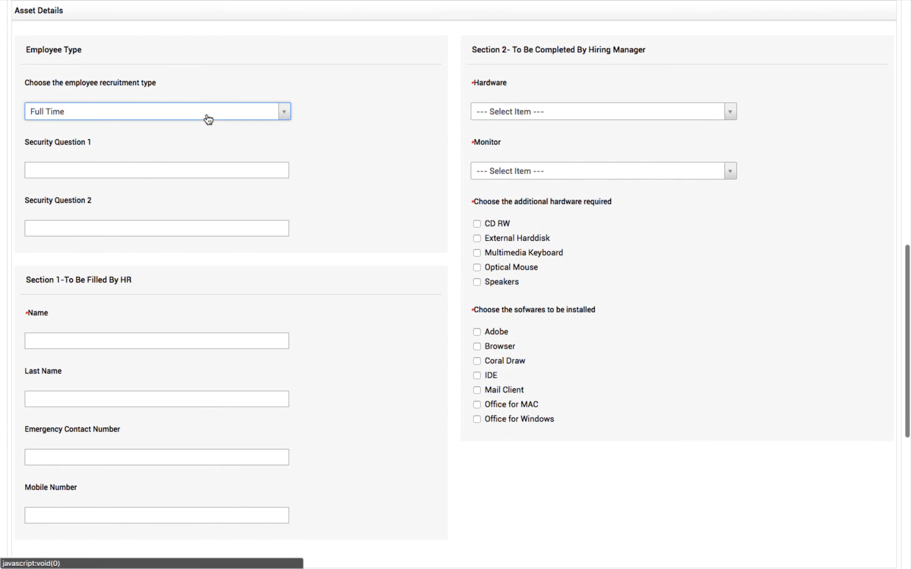
left_click(209, 119)
left_click(149, 176)
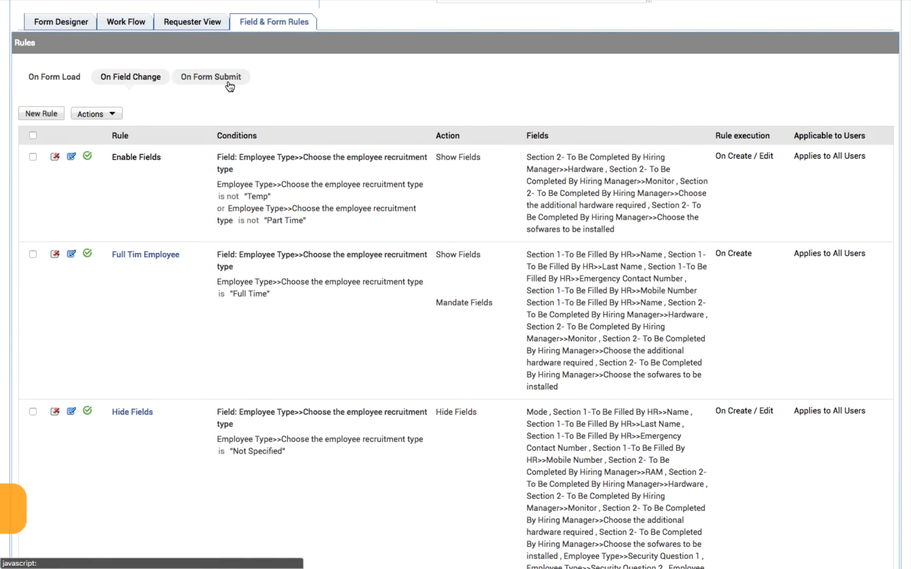
Step: Show the New Hire Form template's rules that run on form submit
left_click(229, 82)
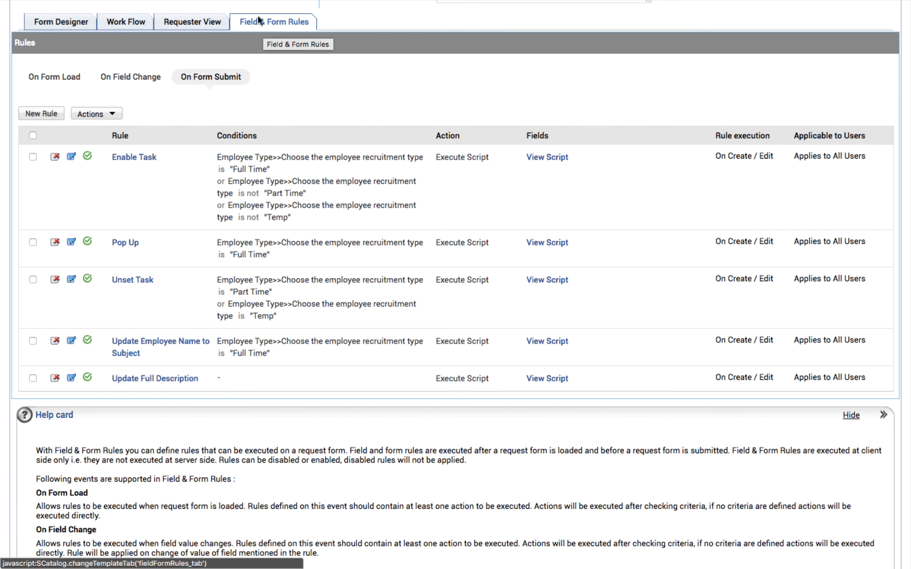
Step: In the New Hire Form request, choose Developer Class Mac Laptop and 1X24 Inch Monitor, with CD RW as additional hardware and Adobe as software
mouse_move(238, 3)
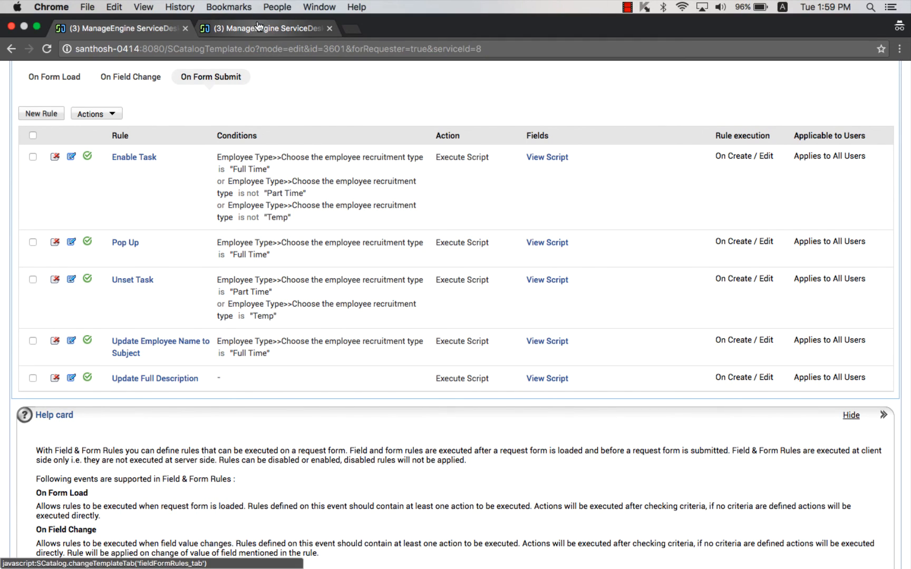
left_click(258, 26)
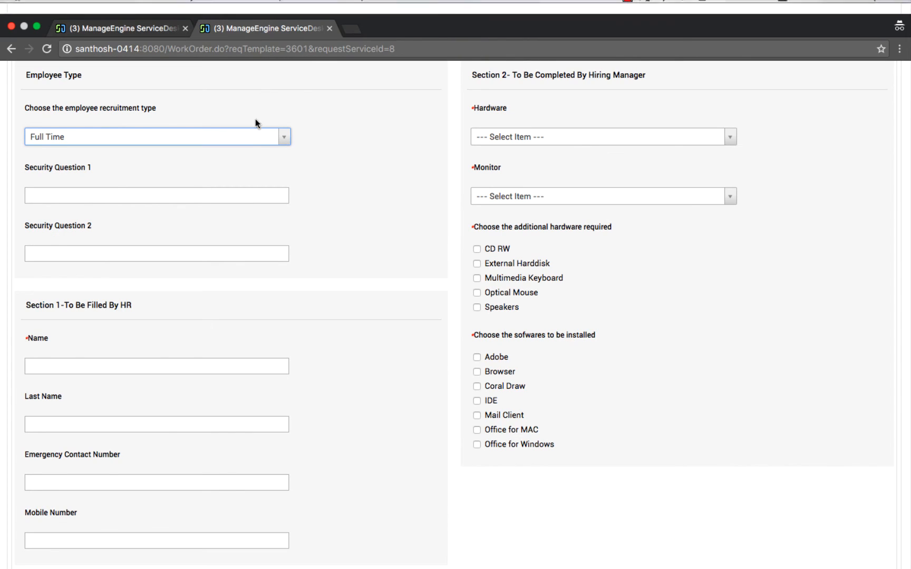
left_click(559, 138)
left_click(551, 181)
left_click(563, 200)
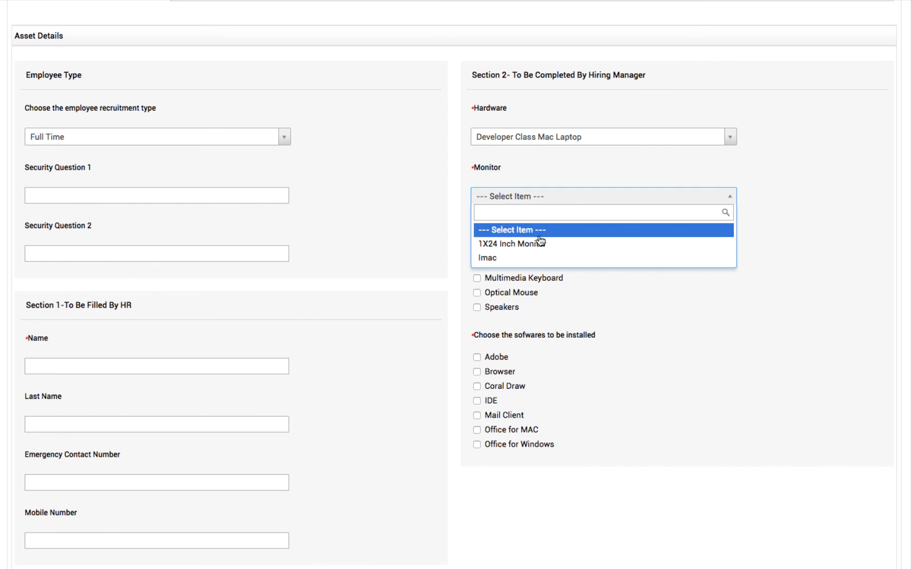
left_click(534, 241)
left_click(478, 249)
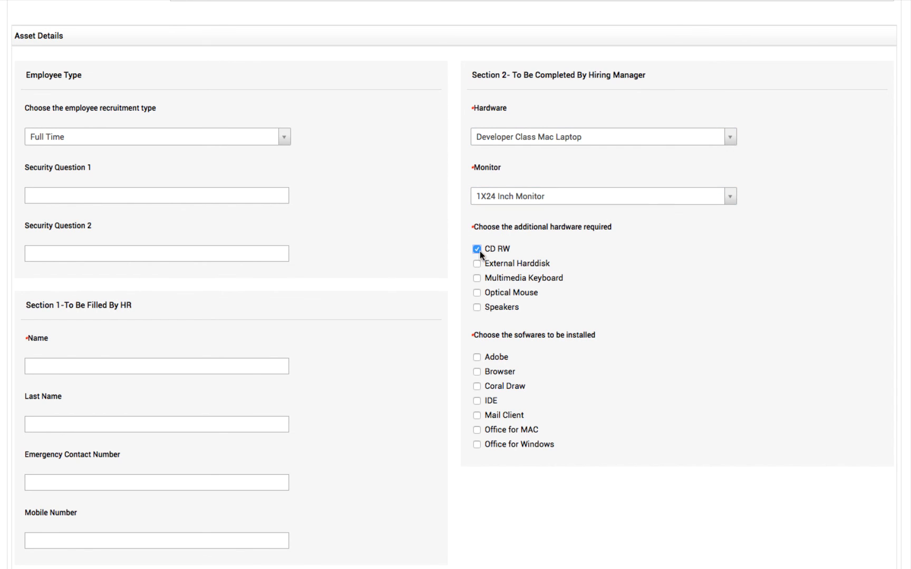
left_click(477, 357)
Step: Enter the new hire's first name in the HR section's Name field and in the request's Employee Name field
left_click(158, 361)
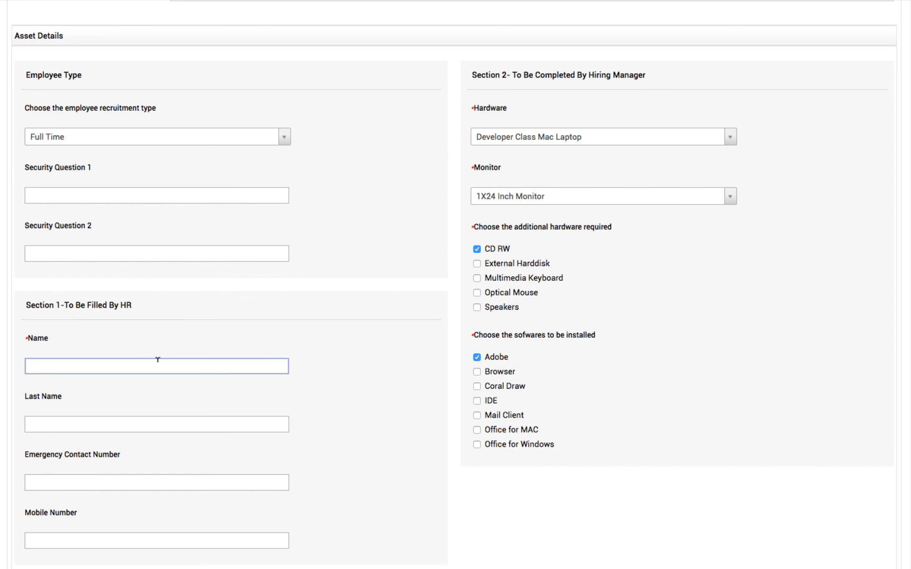
type("Adam")
scroll(369, 317, "down", 3)
scroll(594, 323, "up", 10)
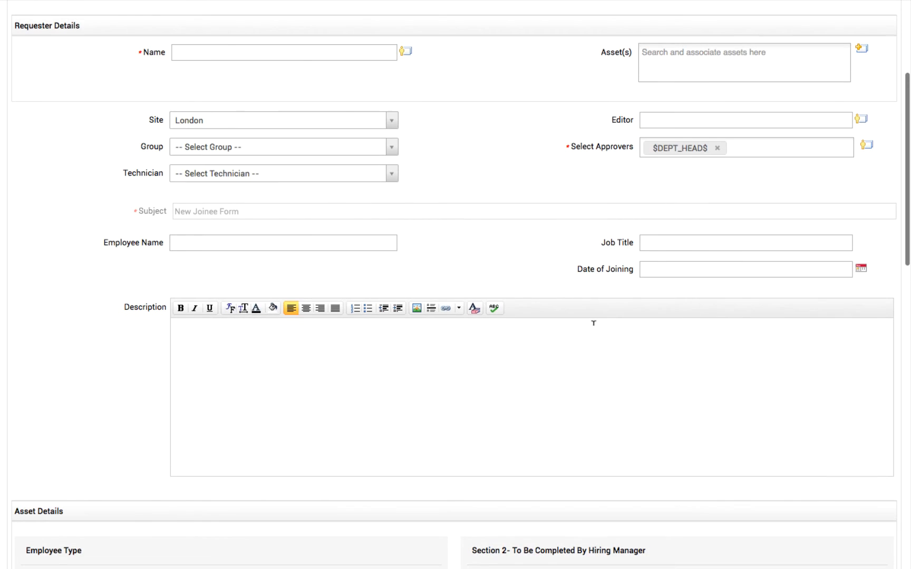
left_click(312, 235)
type("Adma")
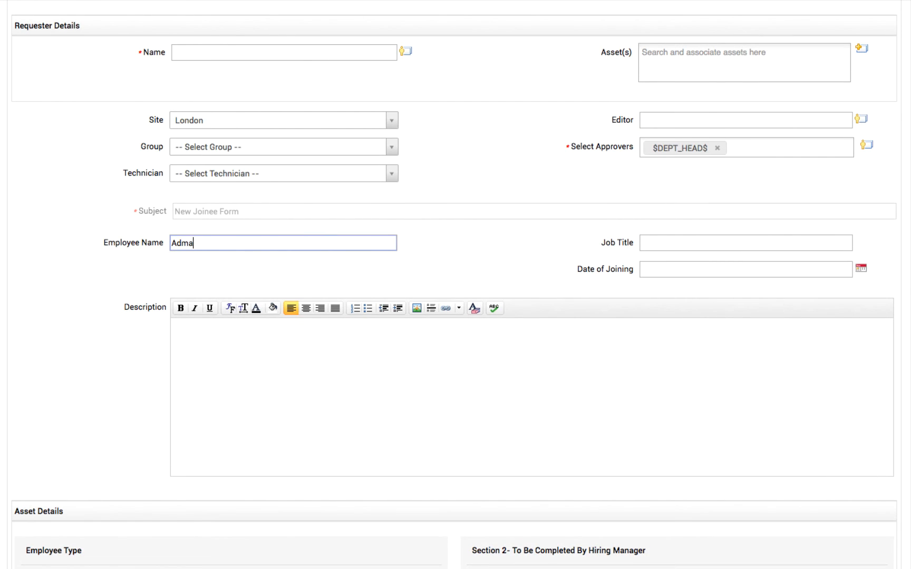
key("BackSpace")
key("BackSpace")
key("BackSpace")
type("dam")
scroll(454, 285, "down", 2)
scroll(454, 284, "down", 15)
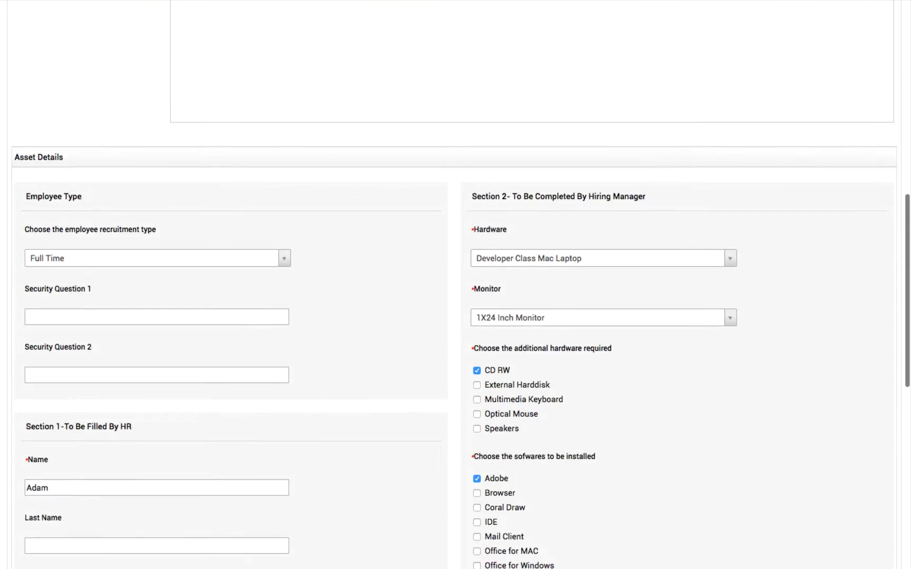
Step: Fill in Security Question 1 and Security Question 2, keep all tasks selected, and add the request
left_click(422, 525)
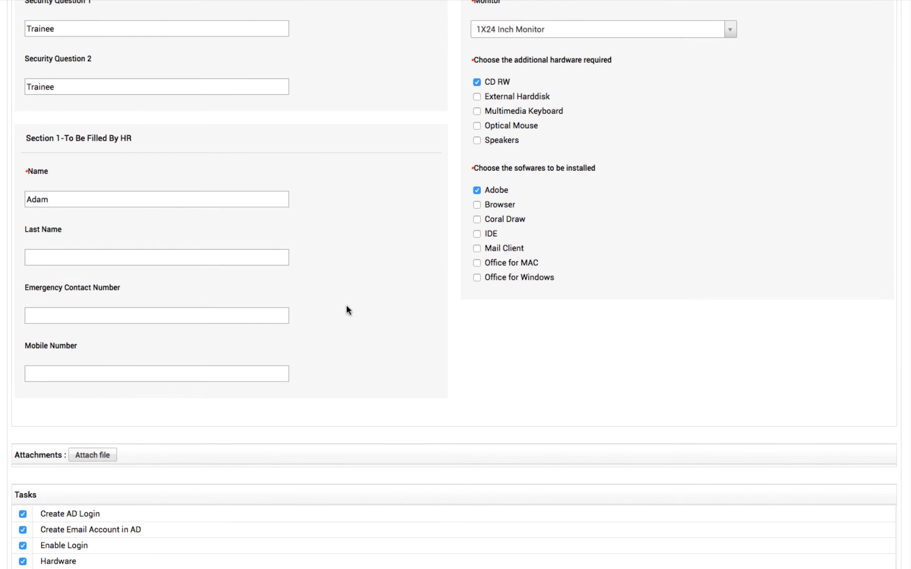
scroll(391, 501, "down", 5)
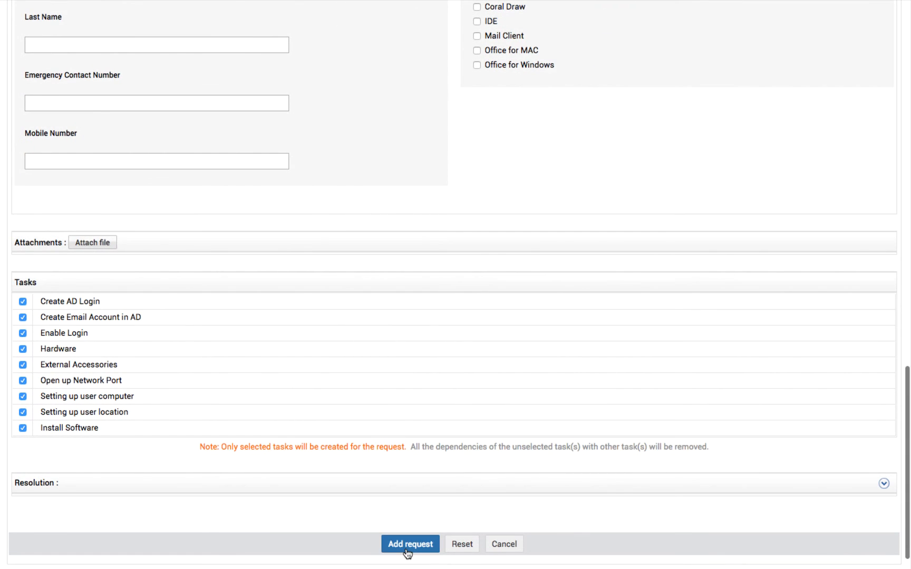
left_click(406, 550)
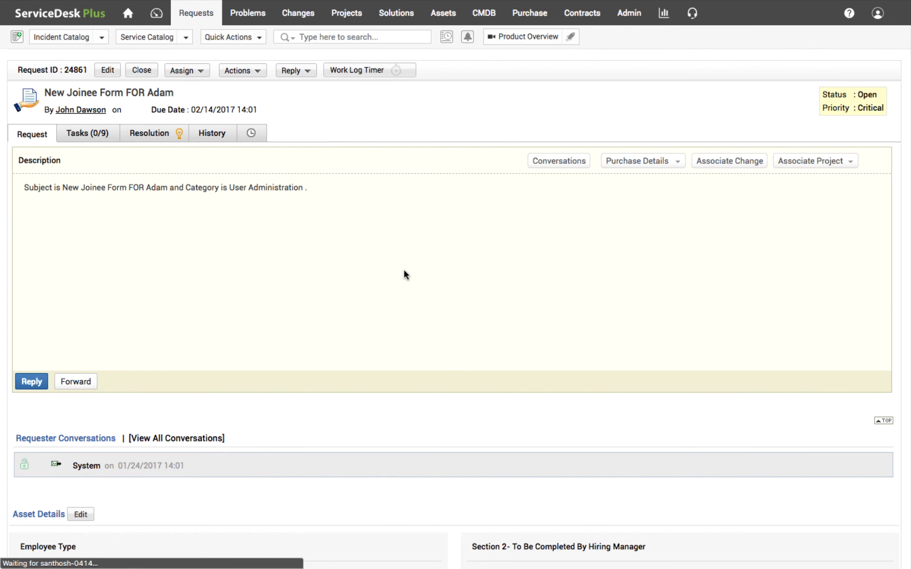
Step: Examine the submitted request's description, asset details and request details
scroll(853, 137, "down", 1)
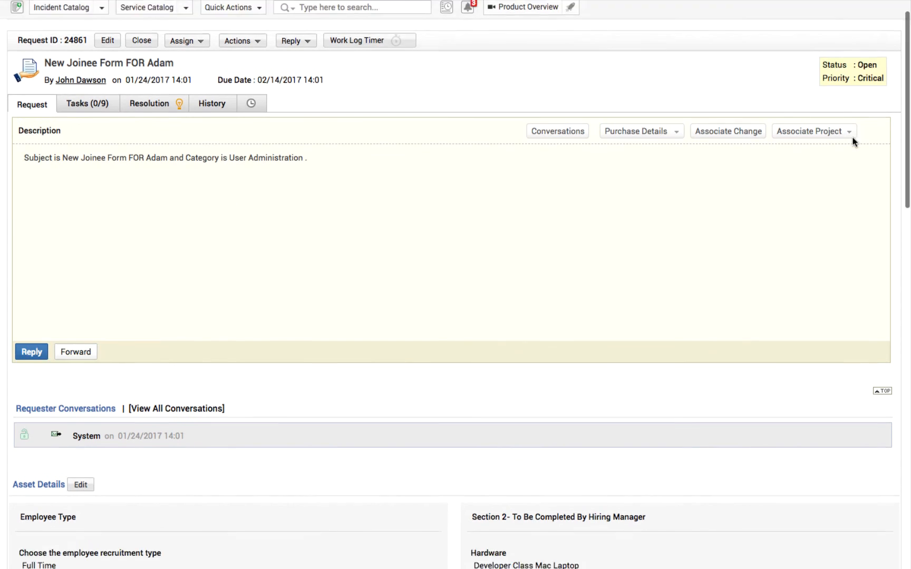
scroll(853, 137, "down", 15)
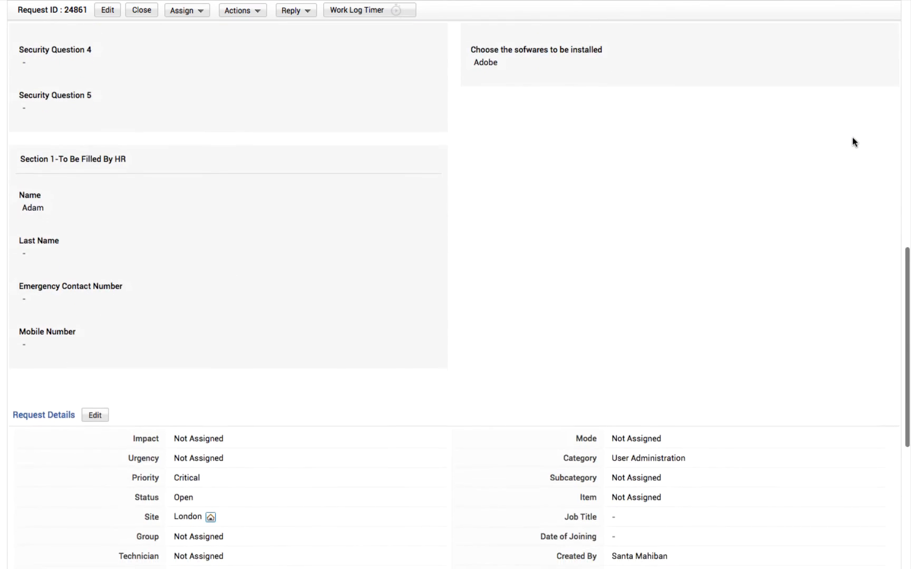
scroll(853, 140, "down", 7)
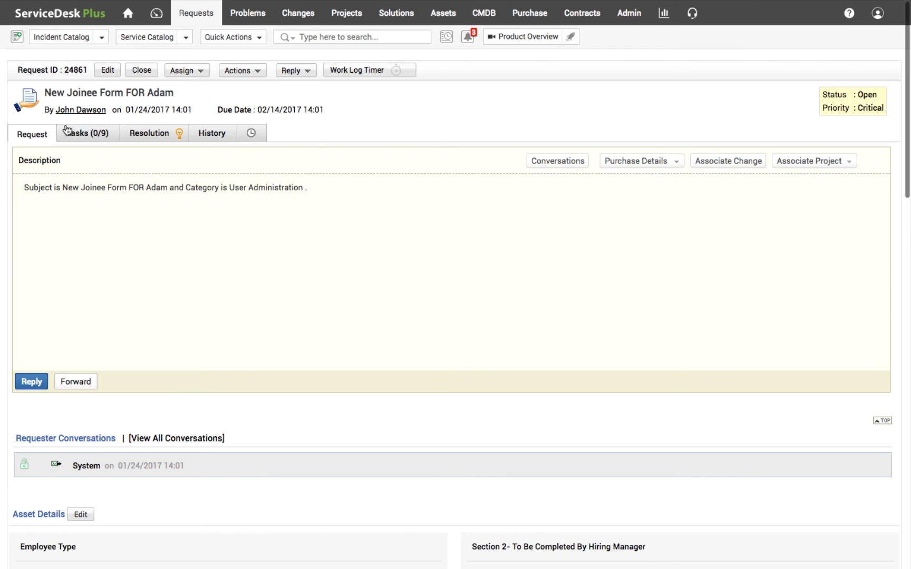
Step: Show the submitted request's tasks with their dependencies, and the actions available for the request
left_click(68, 130)
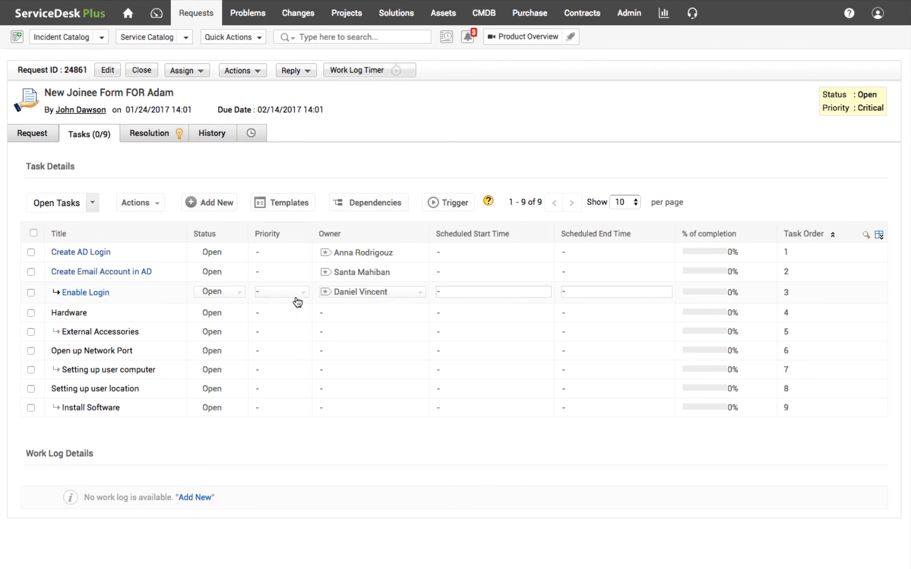
left_click(368, 207)
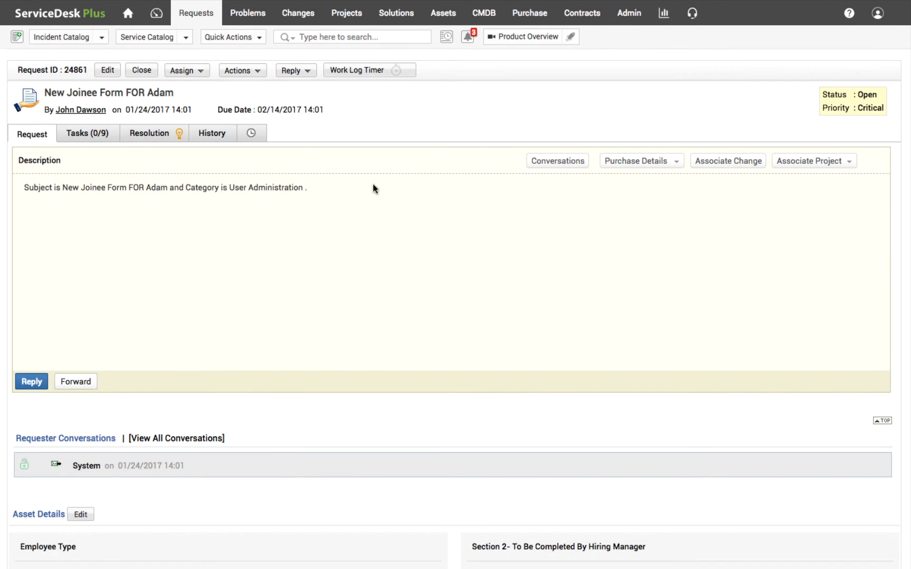
left_click(259, 72)
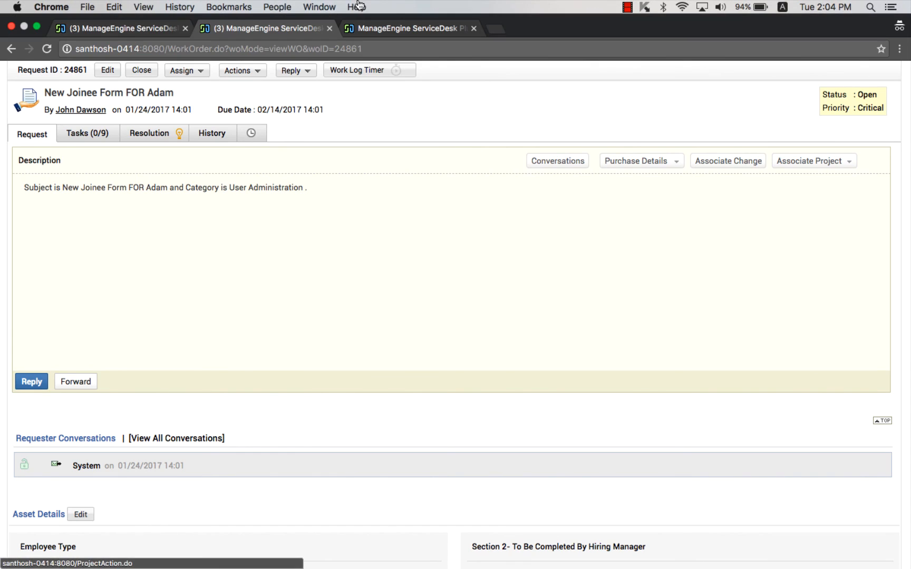
Step: Open the Request Custom Menu settings in the admin configuration and start a new menu associated with all roles
left_click(72, 28)
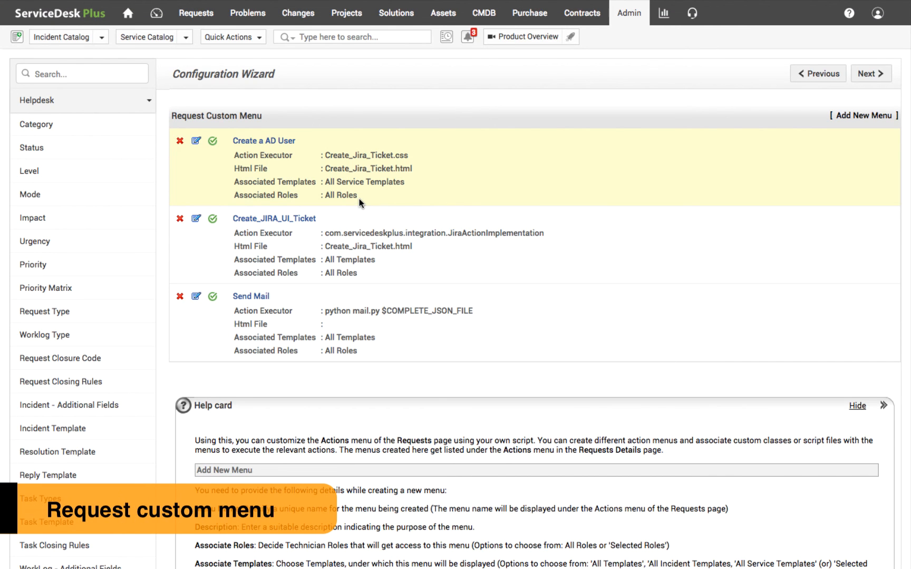
left_click(628, 21)
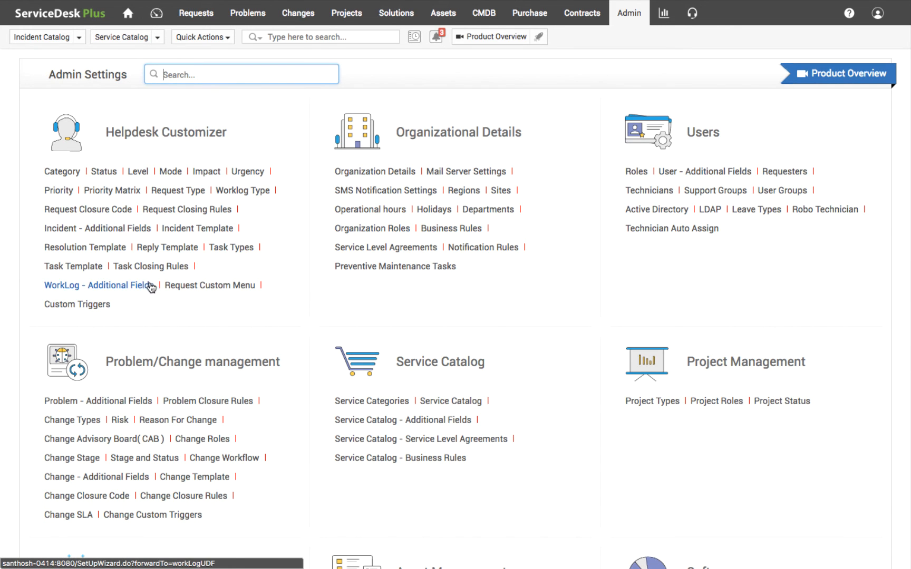
left_click(177, 289)
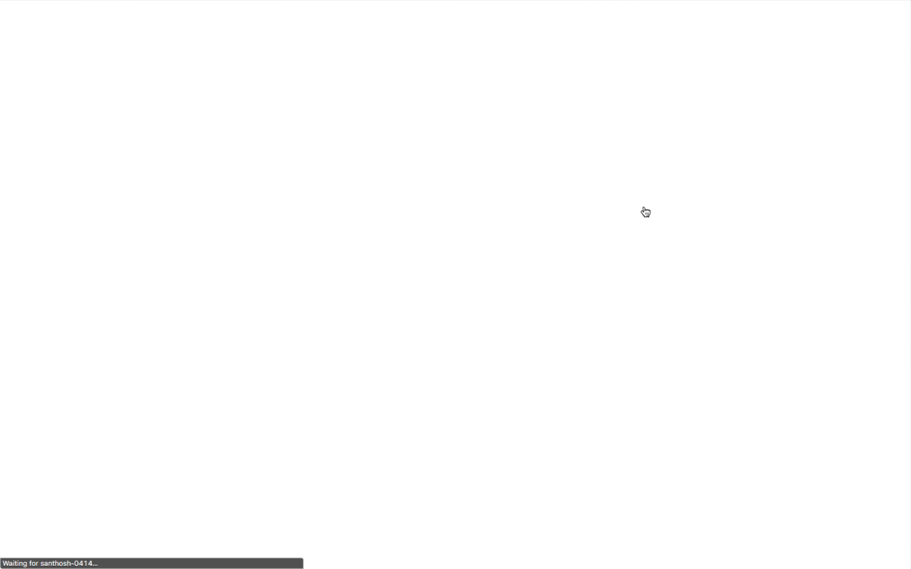
left_click(866, 121)
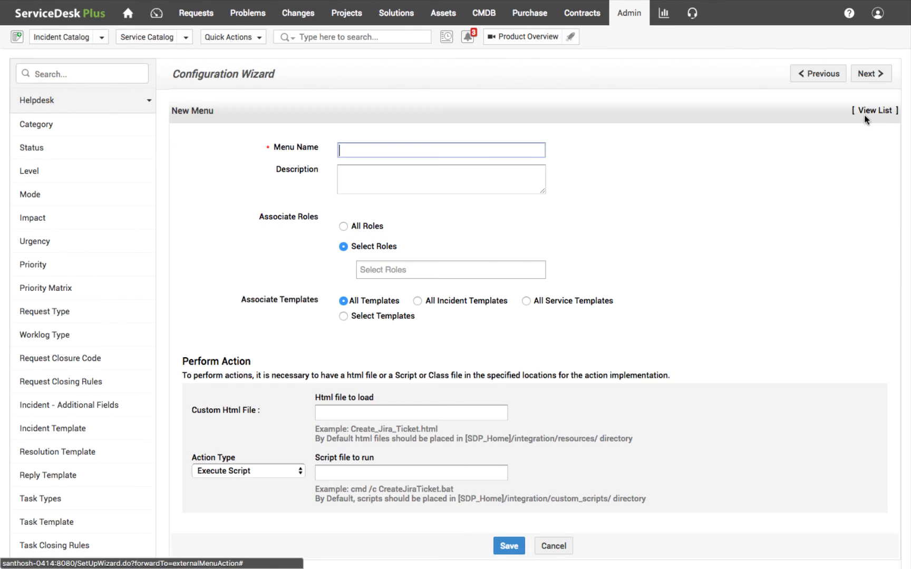
left_click(343, 226)
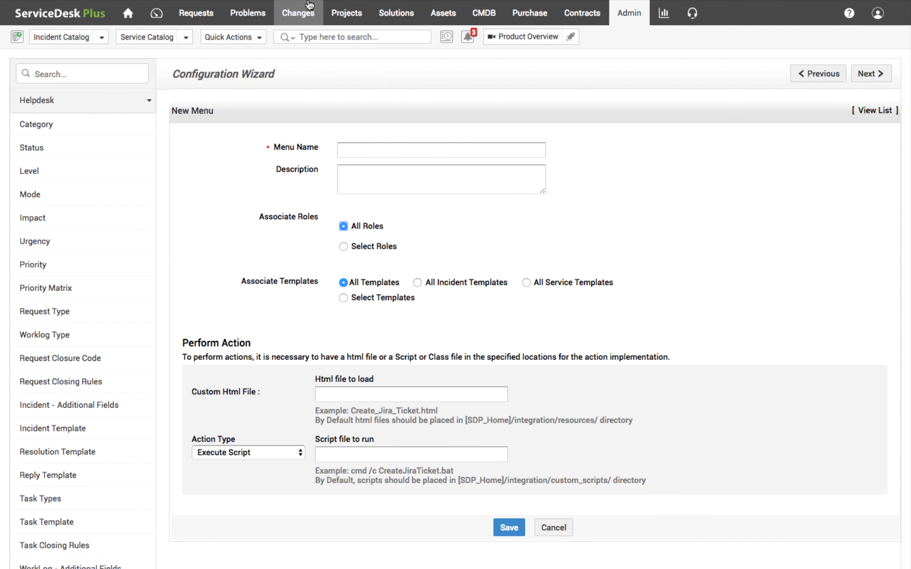
Step: Return to the submitted New Joinee Form request and show the custom menus among its available actions
mouse_move(298, 6)
left_click(265, 26)
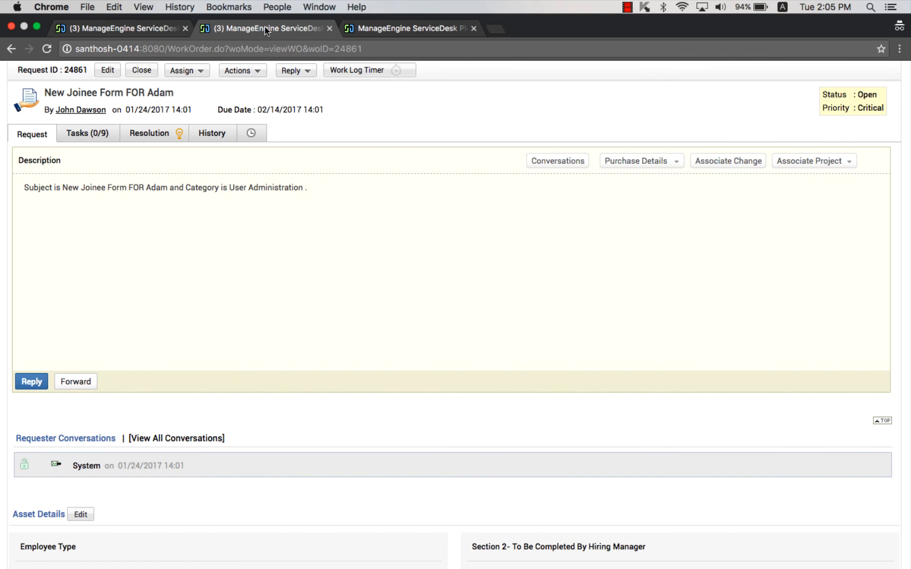
left_click(254, 72)
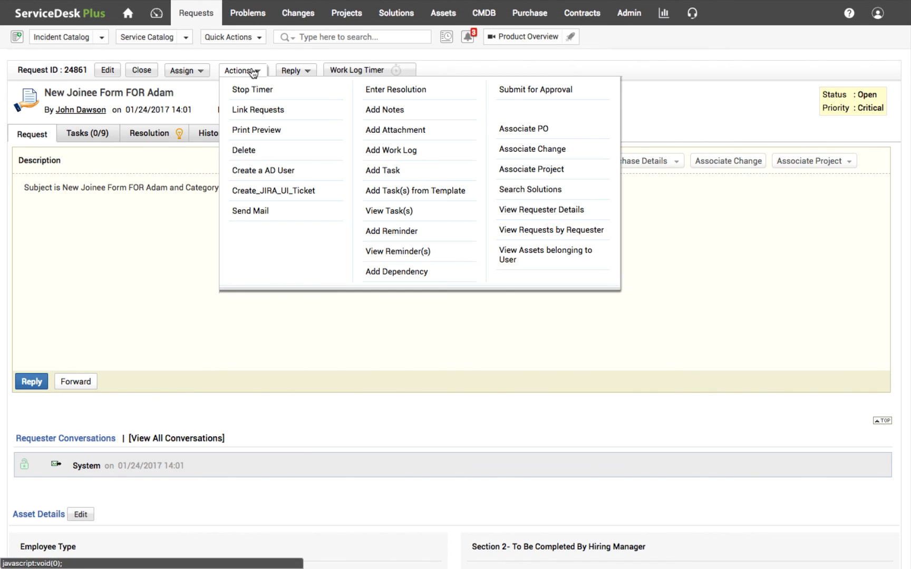